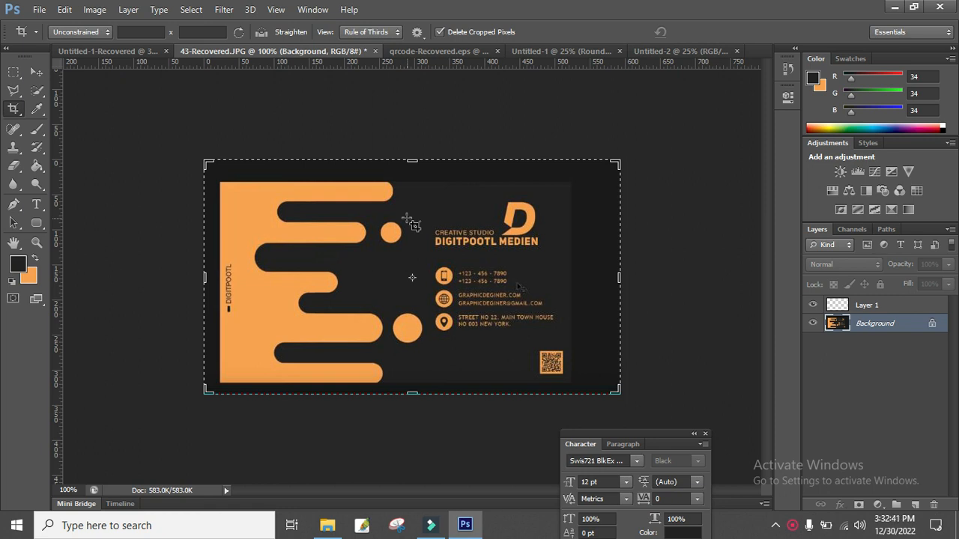
# Bring the blank white Untitled-2 canvas to the front instead of the business card image.
pyautogui.click(686, 54)
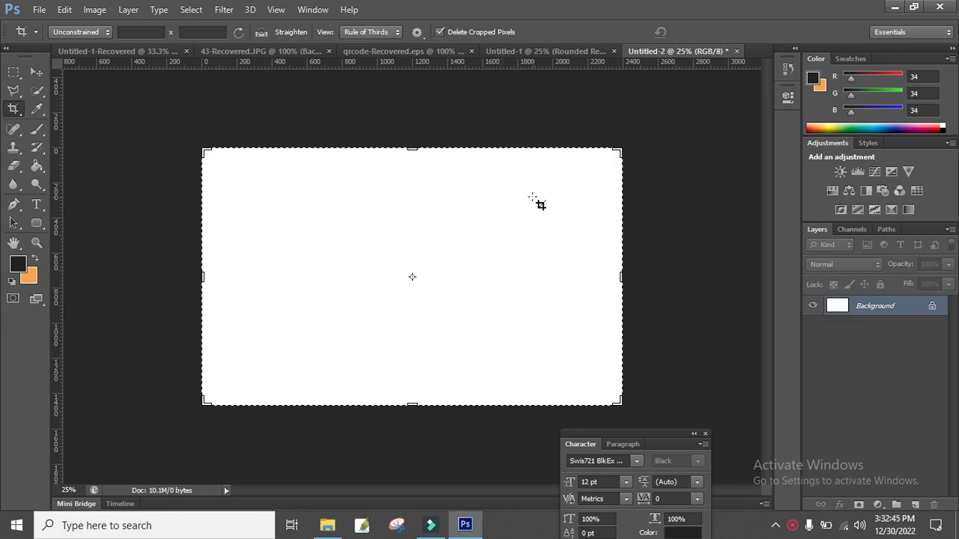
# Sample the card's orange (249, 164, 81) as foreground colour, then add an empty layer to Untitled-2.
pyautogui.click(253, 51)
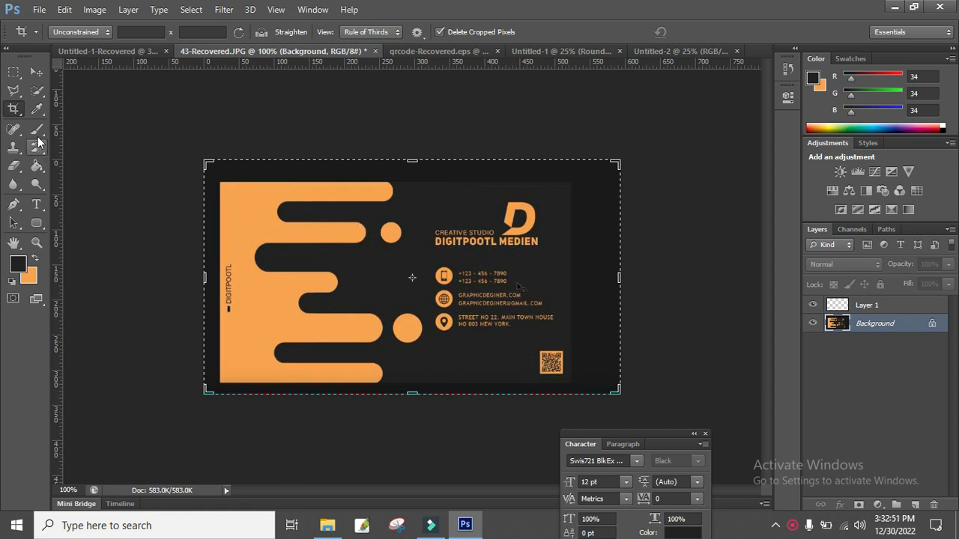
pyautogui.click(37, 110)
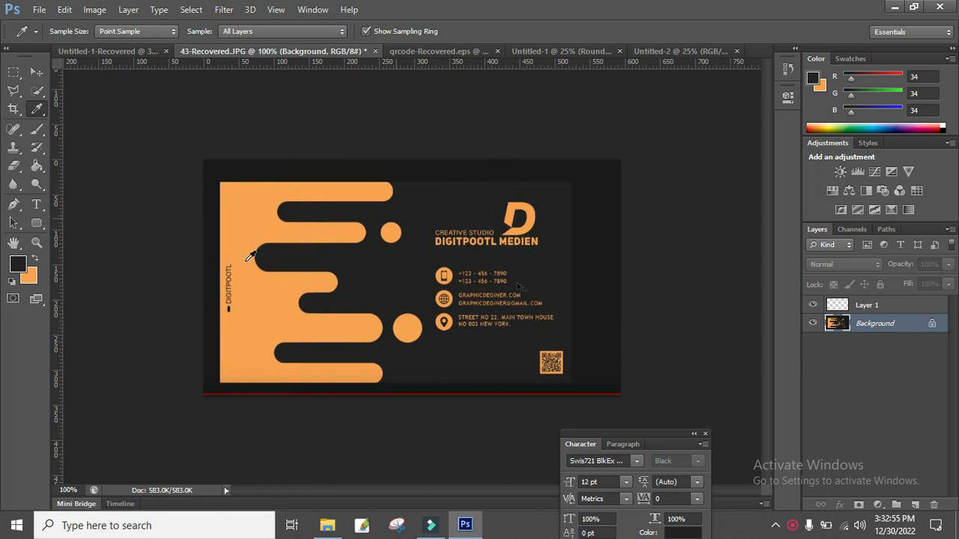
pyautogui.click(34, 259)
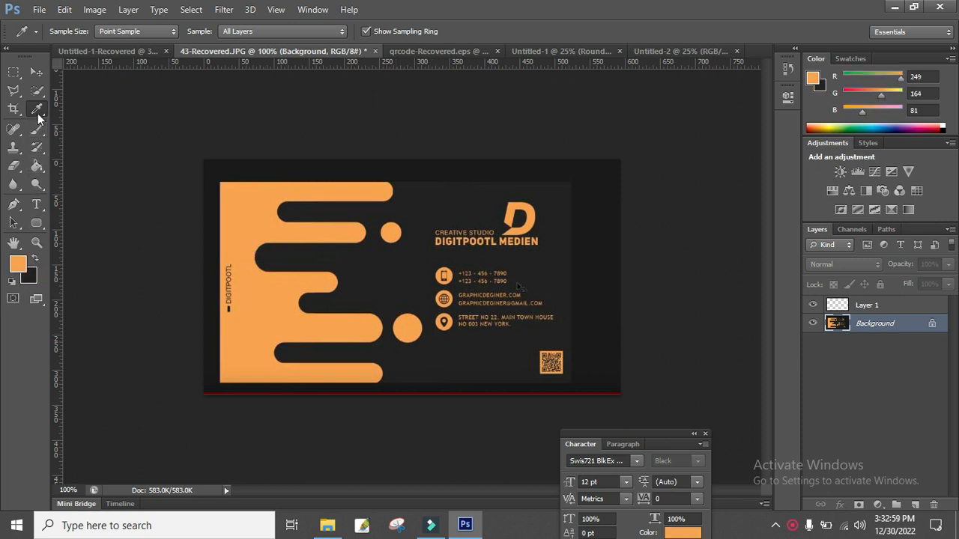
pyautogui.click(262, 217)
pyautogui.click(663, 50)
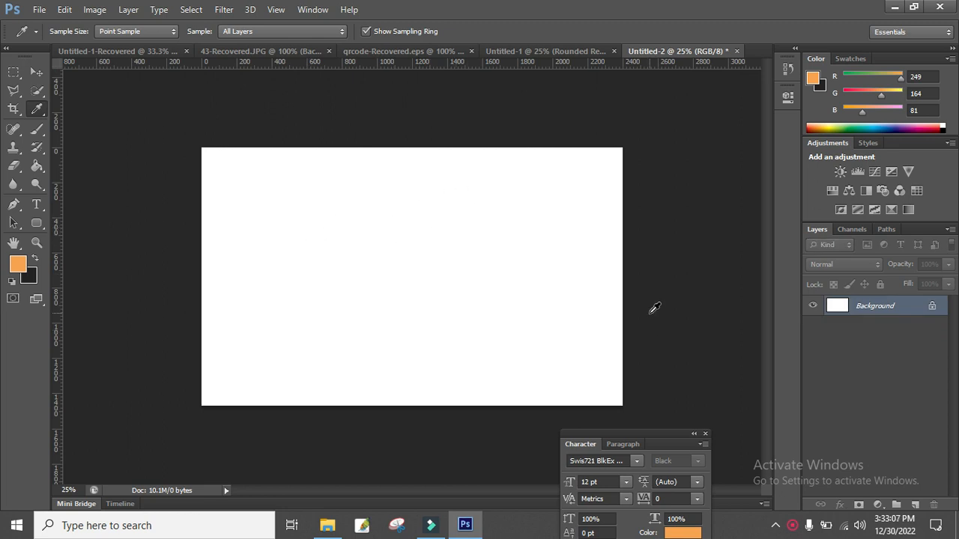
pyautogui.click(915, 505)
# Fill Layer 1 with dark grey (34, 34, 34), then restore orange as foreground colour.
pyautogui.click(35, 258)
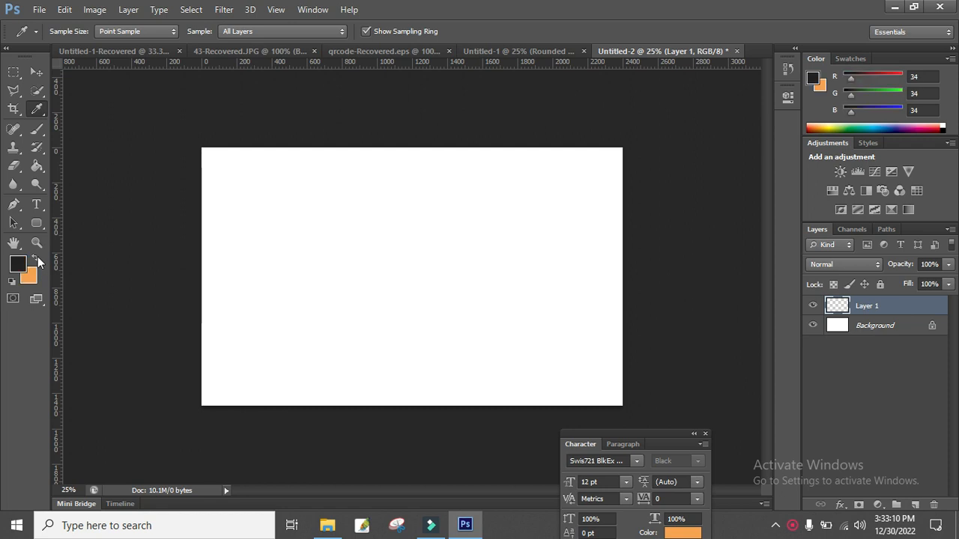
pyautogui.click(38, 165)
pyautogui.click(615, 366)
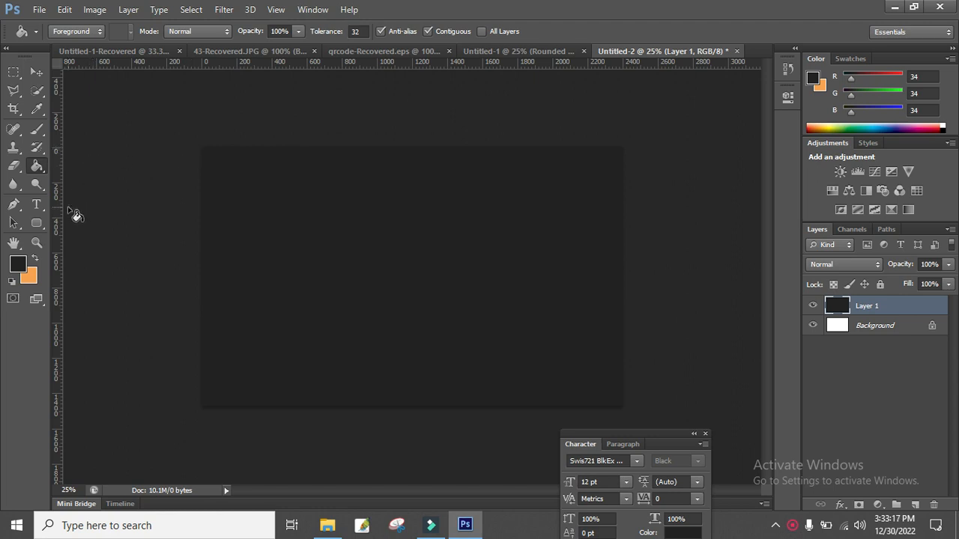
pyautogui.click(35, 258)
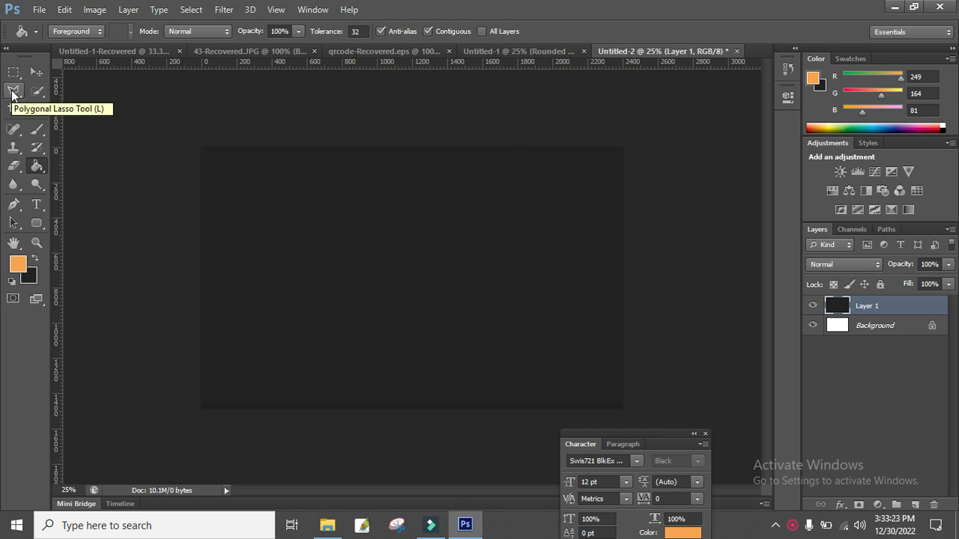
# Draw a slanted four-sided Polygonal Lasso selection over the card's left side.
pyautogui.click(12, 93)
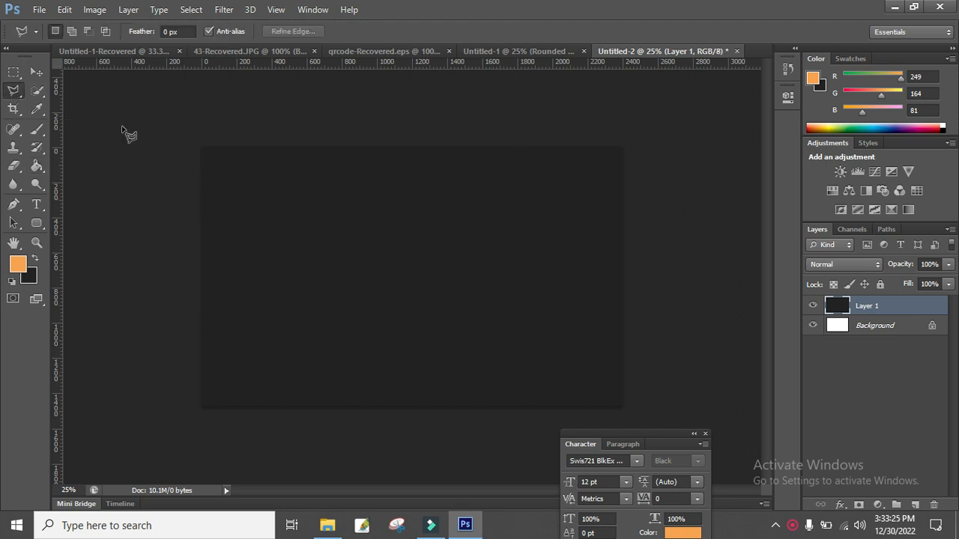
pyautogui.click(386, 116)
pyautogui.click(294, 473)
pyautogui.click(113, 387)
pyautogui.click(145, 123)
pyautogui.click(402, 104)
pyautogui.doubleClick(405, 94)
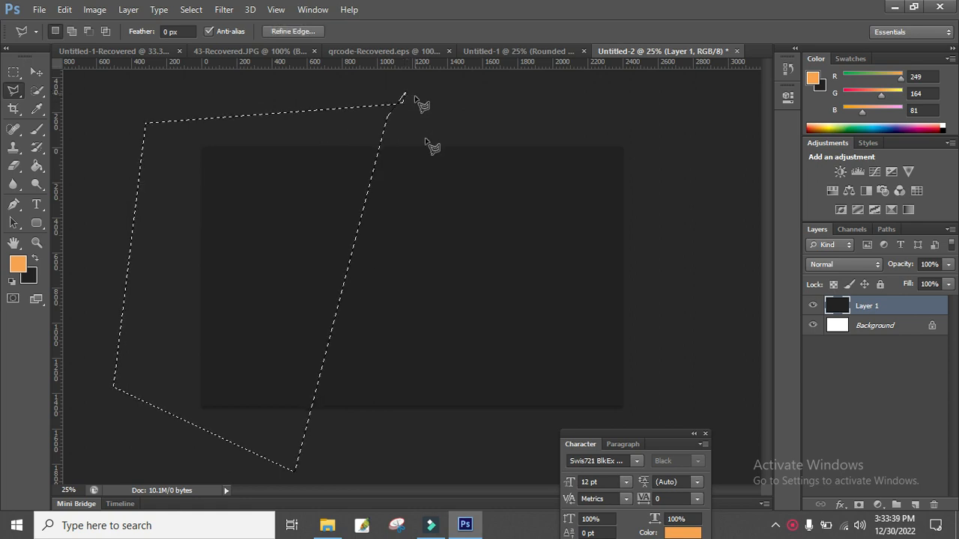
# Fill the slanted selection with orange on a new Layer 2, then deselect.
pyautogui.click(913, 506)
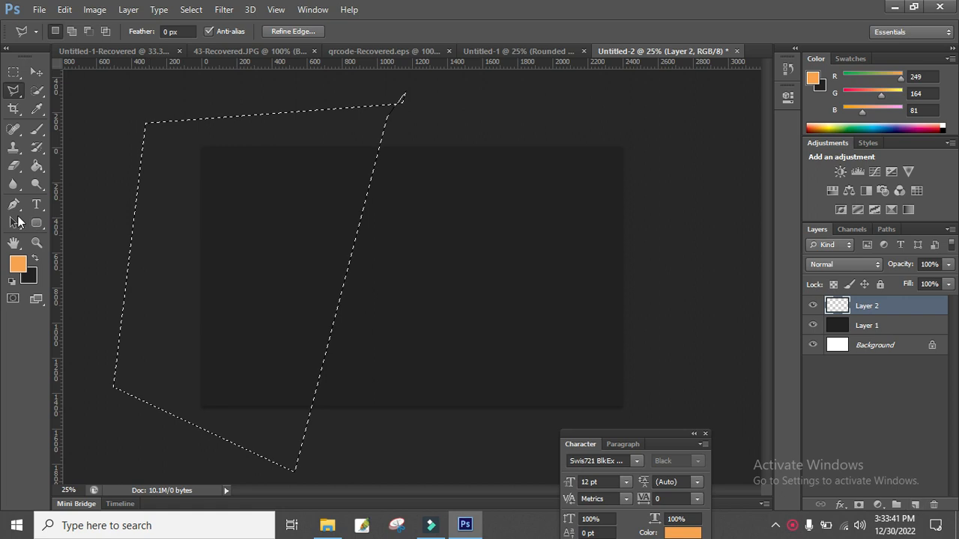
pyautogui.click(39, 166)
pyautogui.click(283, 257)
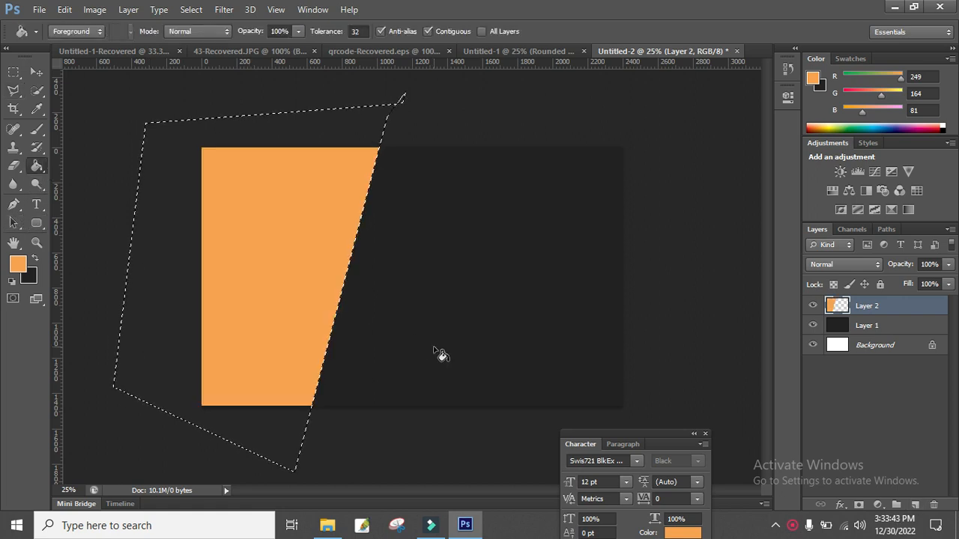
pyautogui.click(14, 72)
pyautogui.click(475, 109)
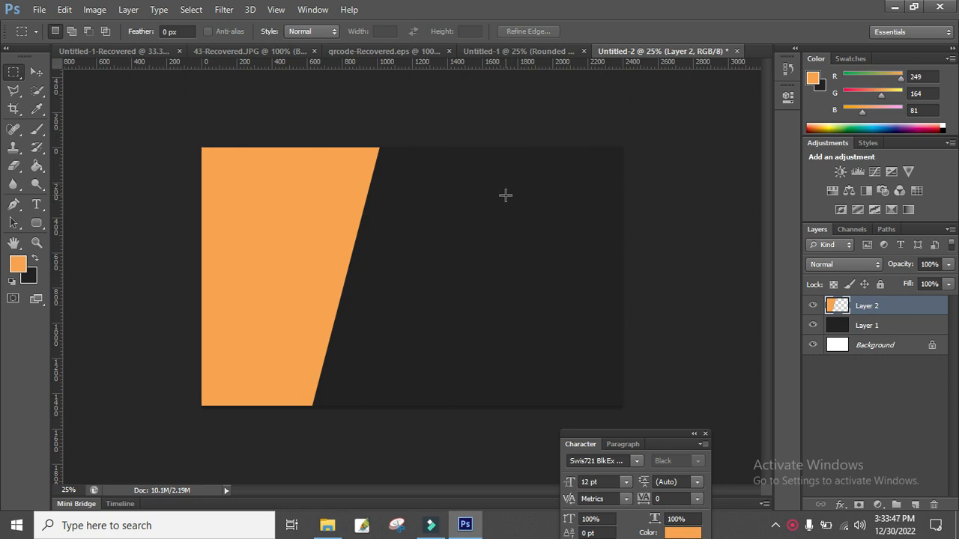
# Draw an orange rounded rectangle bar across the card's top and rasterize its layer.
pyautogui.click(33, 225)
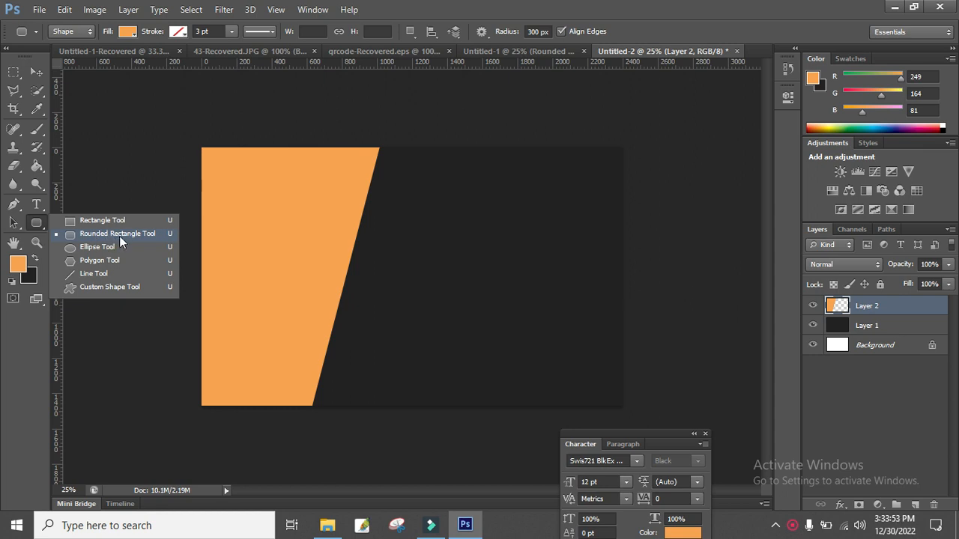
pyautogui.click(119, 233)
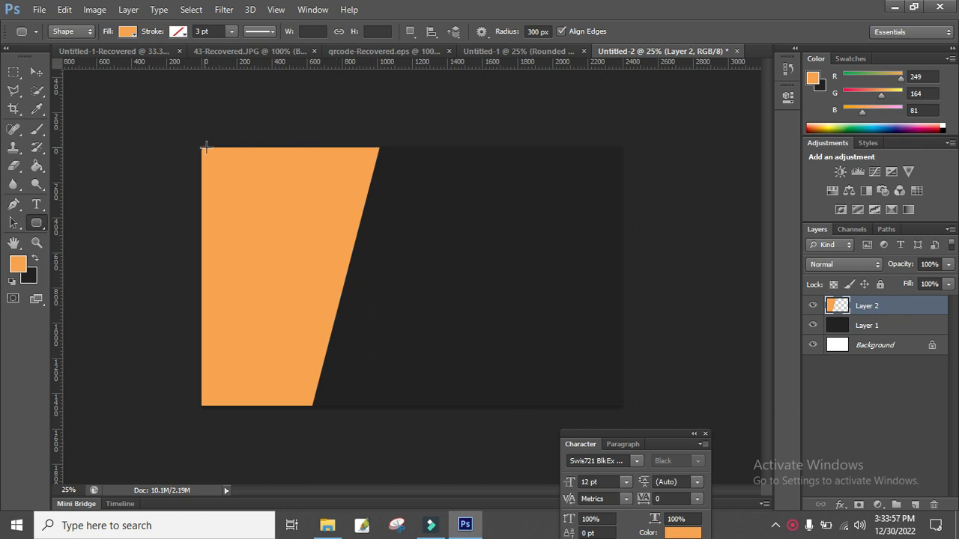
pyautogui.moveTo(215, 149); pyautogui.dragTo(397, 188)
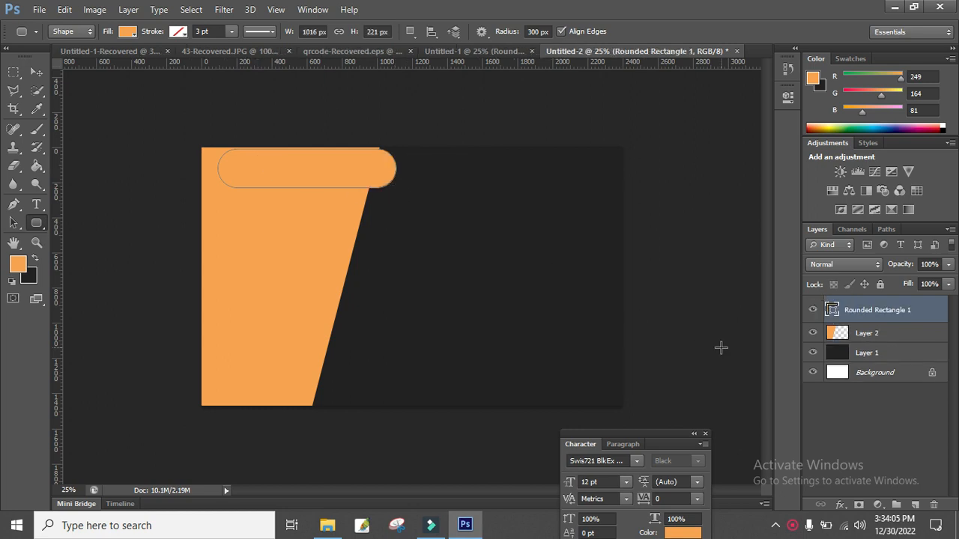
pyautogui.rightClick(858, 310)
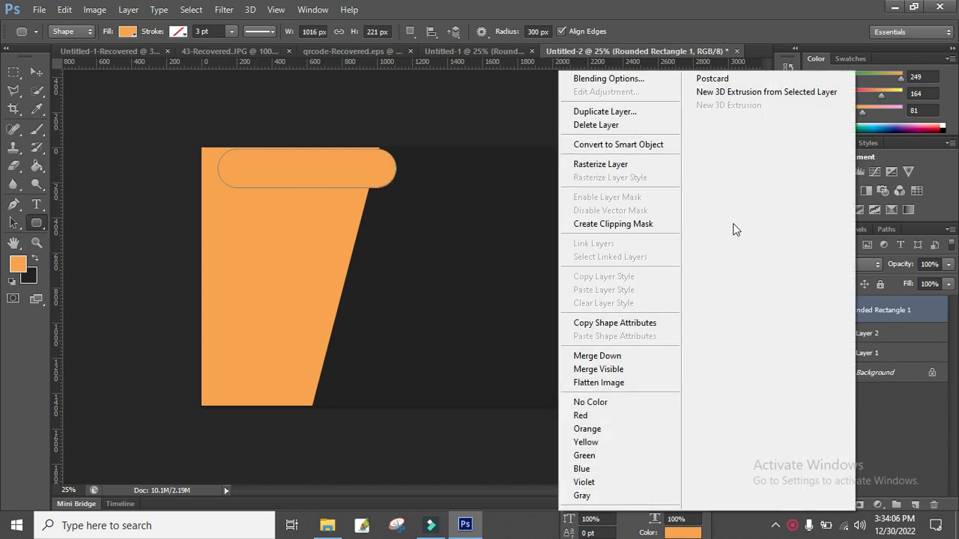
pyautogui.click(626, 165)
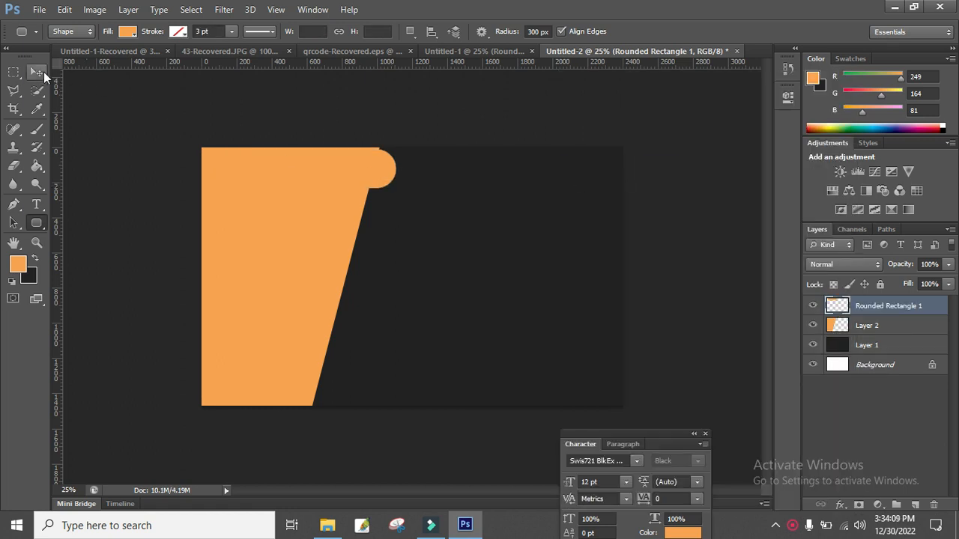
# Nudge the rounded bar up two pixels and narrow it from its right end.
pyautogui.click(37, 72)
pyautogui.press('Up')
pyautogui.press('Up')
pyautogui.press('Up')
pyautogui.press('Up')
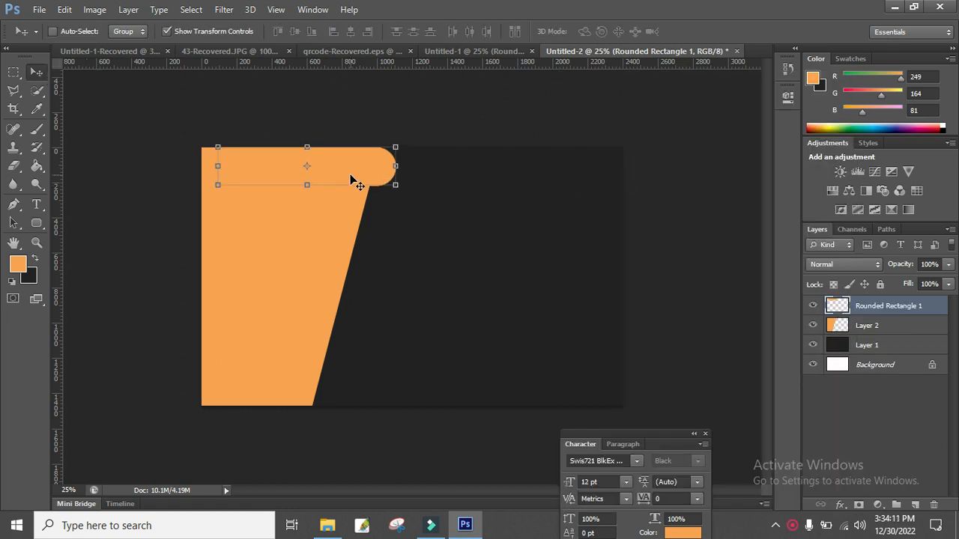
pyautogui.press('Up')
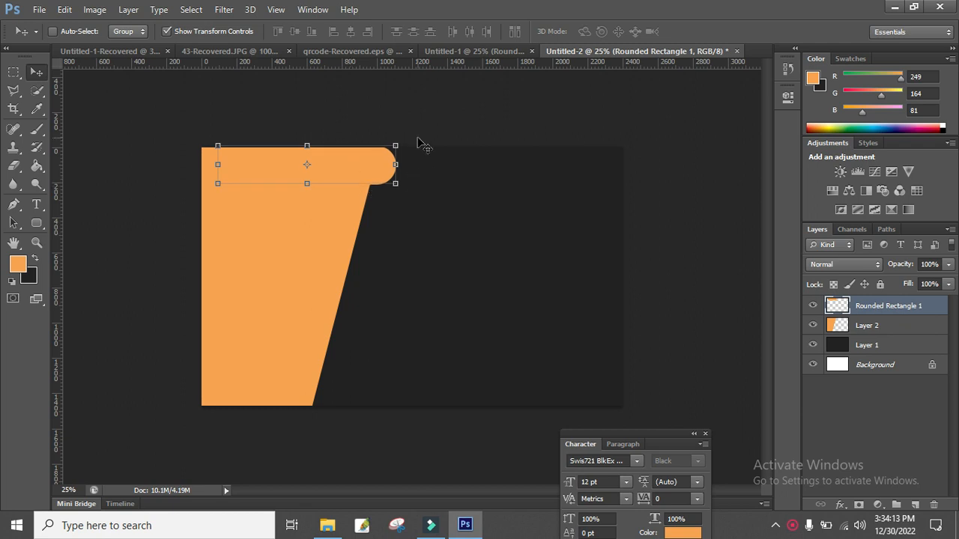
pyautogui.click(13, 72)
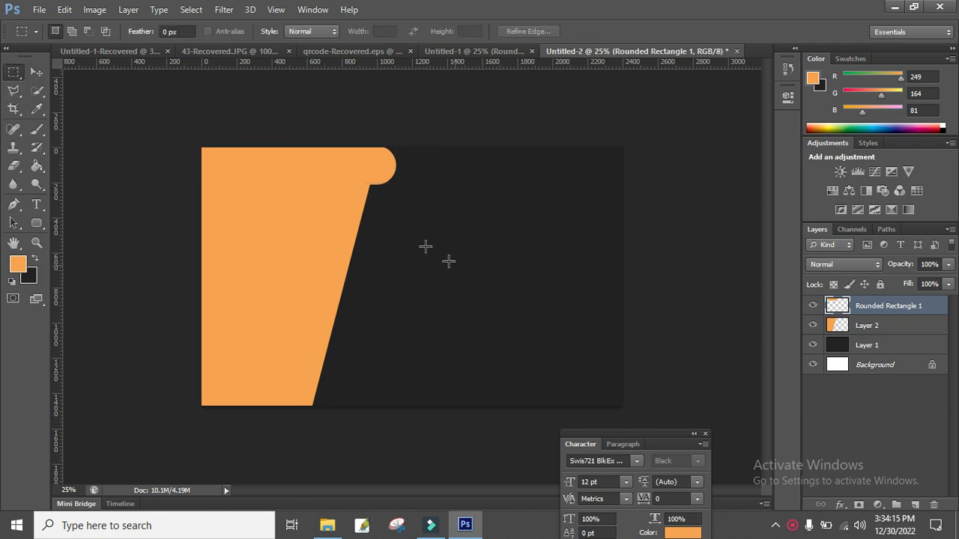
pyautogui.click(36, 72)
pyautogui.moveTo(396, 166)
pyautogui.mouseDown()
pyautogui.moveTo(376, 165)
pyautogui.moveTo(394, 164)
pyautogui.mouseUp()
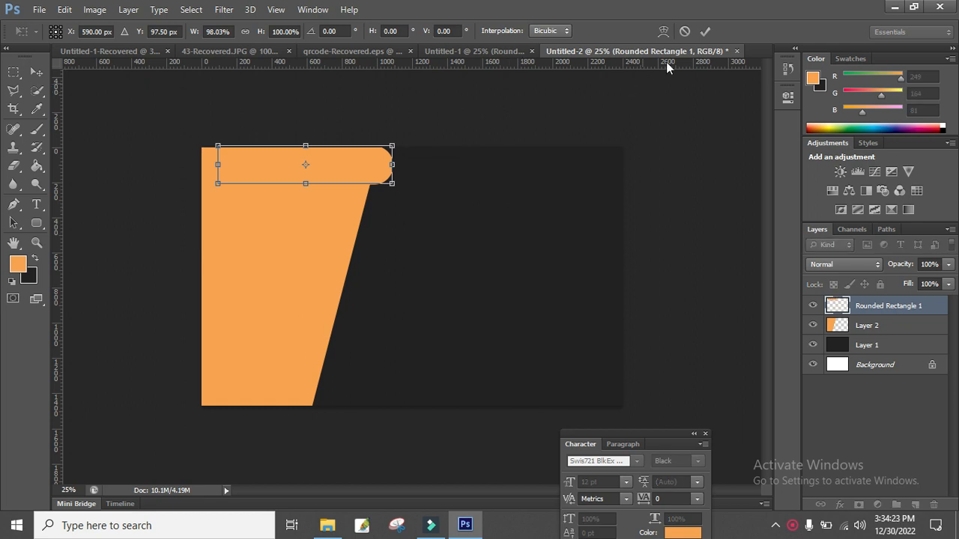
pyautogui.click(705, 32)
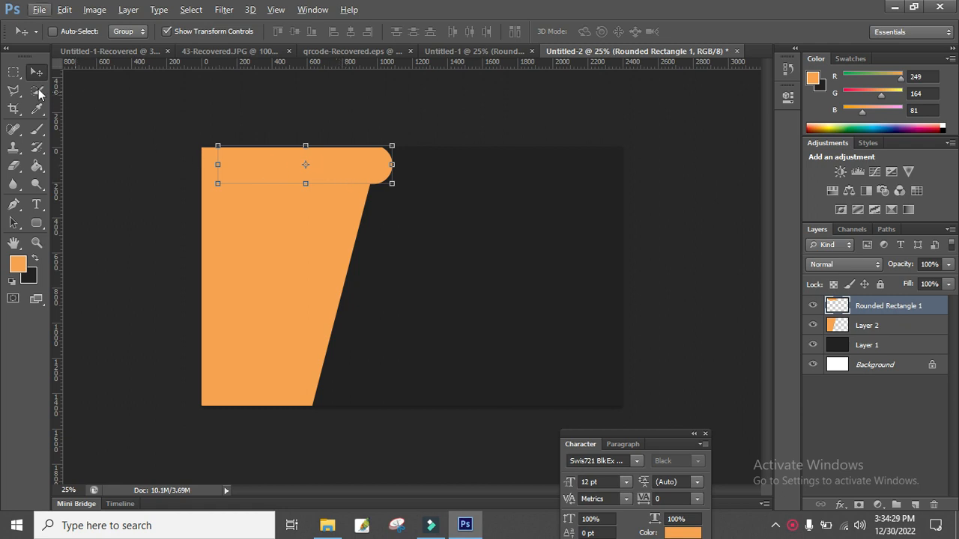
# Copy the bar below the top arm, fill the copy dark grey, and shorten it from the left.
pyautogui.click(11, 73)
pyautogui.click(36, 72)
pyautogui.moveTo(342, 170); pyautogui.dragTo(356, 210)
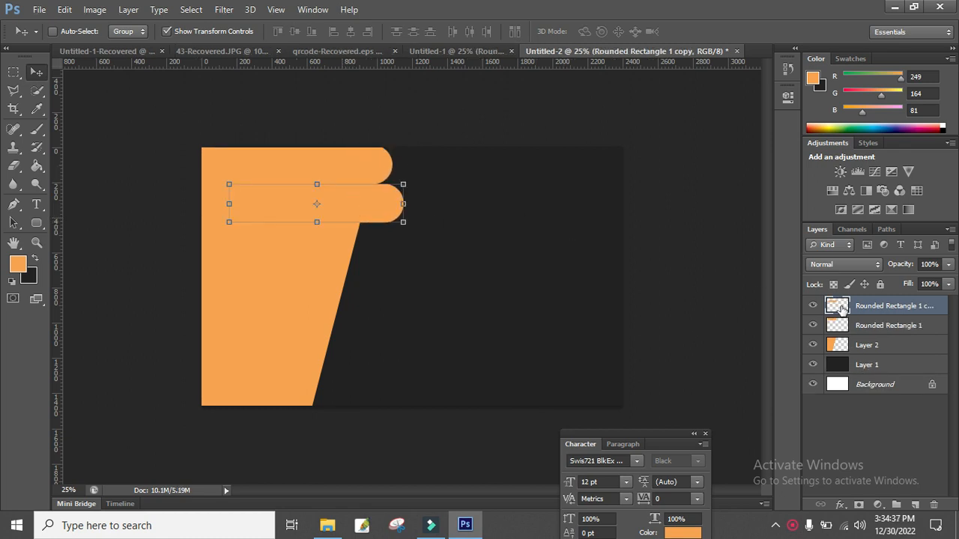
pyautogui.click(36, 257)
pyautogui.click(40, 172)
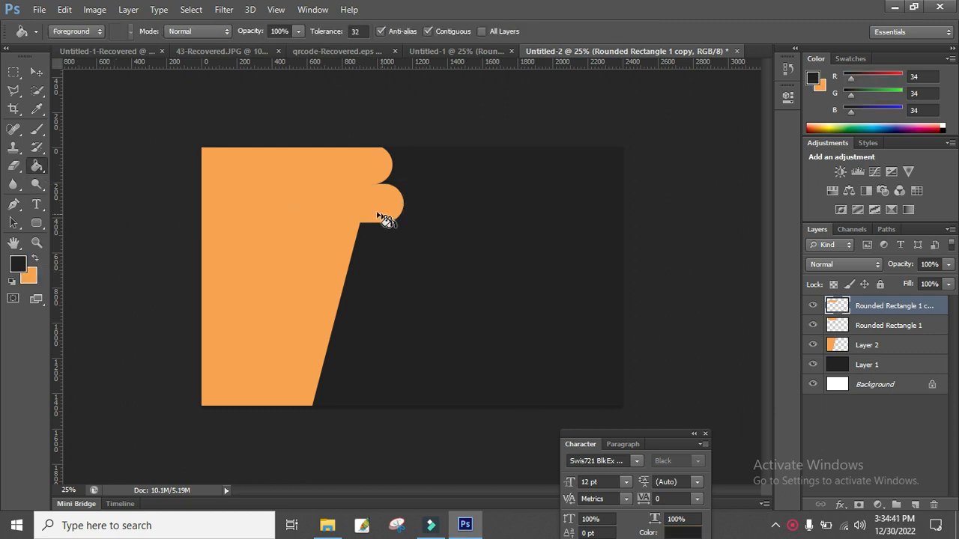
pyautogui.click(372, 202)
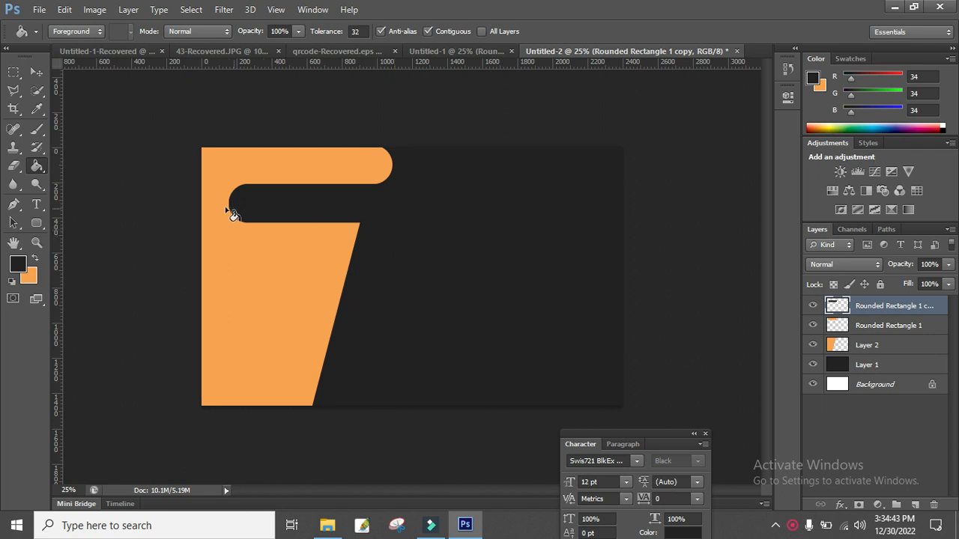
pyautogui.click(36, 72)
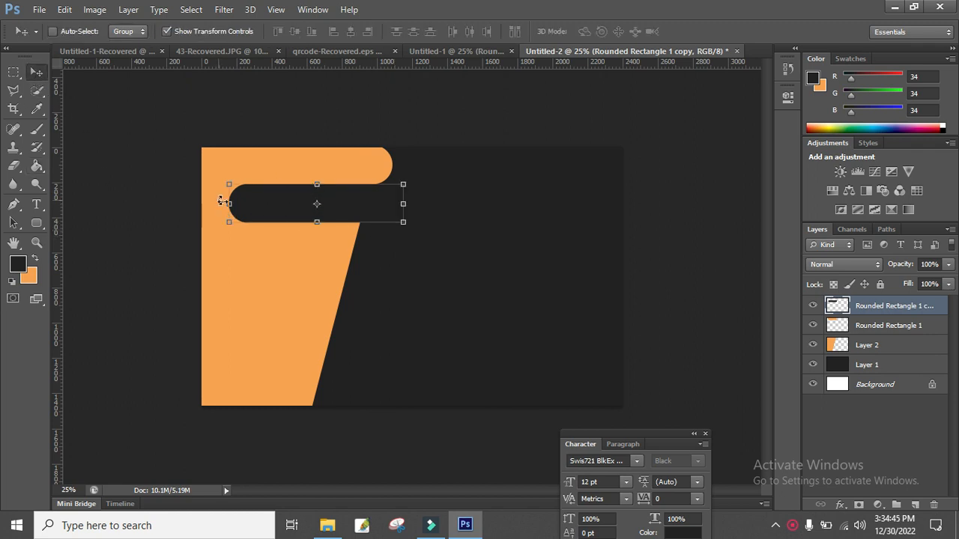
pyautogui.moveTo(223, 202); pyautogui.dragTo(298, 204)
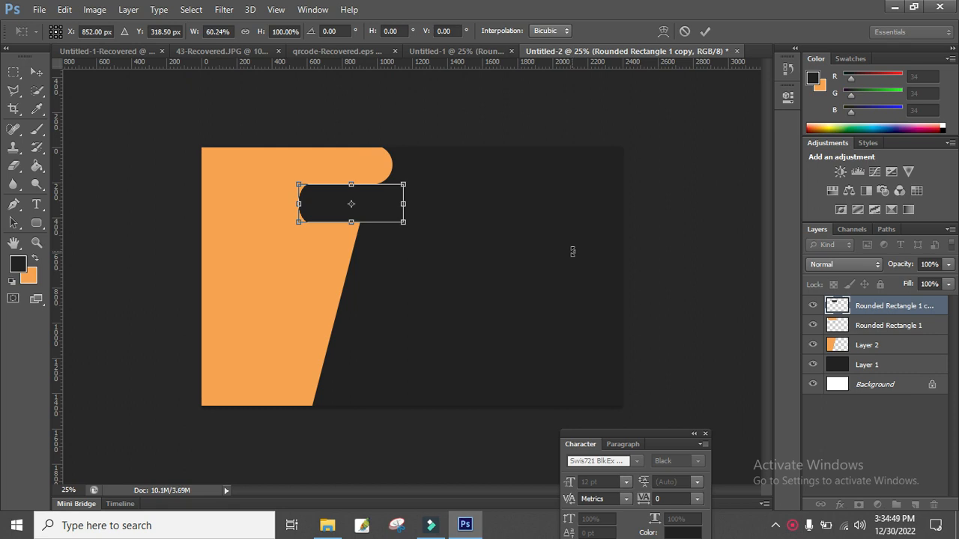
pyautogui.moveTo(298, 204); pyautogui.dragTo(306, 204)
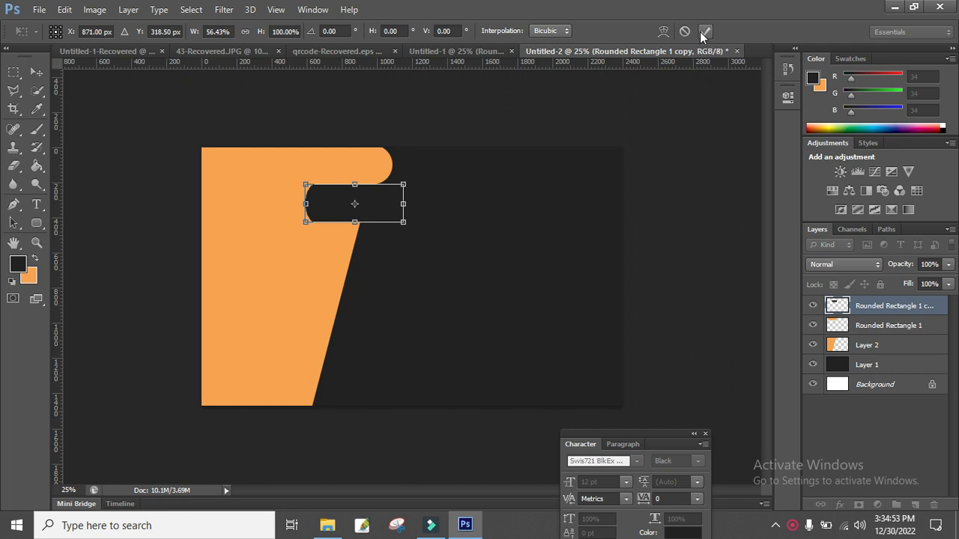
pyautogui.click(705, 33)
# Drag a copy of the top orange bar down to form the second arm.
pyautogui.rightClick(375, 168)
pyautogui.click(403, 171)
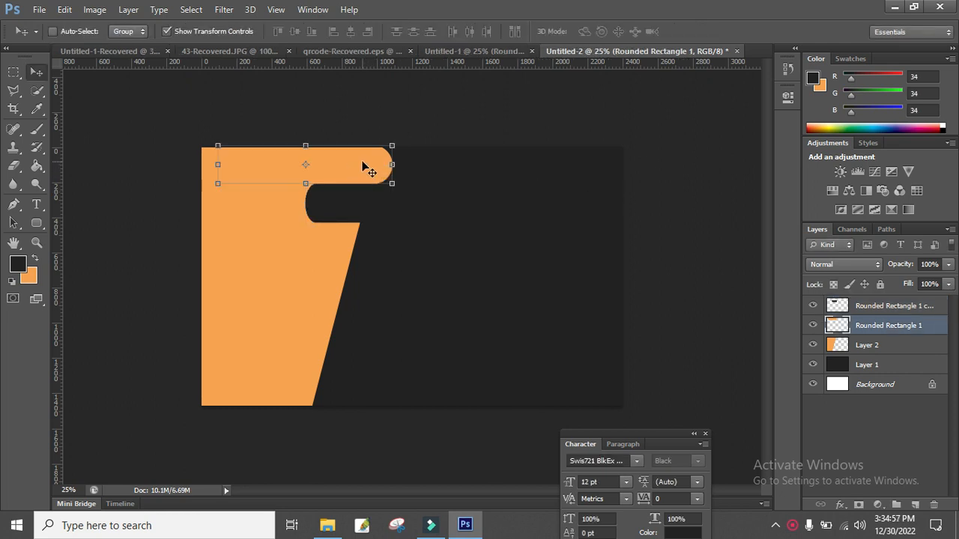
pyautogui.moveTo(363, 166); pyautogui.dragTo(353, 236)
# Zoom in and nudge the second orange arm down into position.
pyautogui.press('Down')
pyautogui.press('Down')
pyautogui.press('Down')
pyautogui.press('Down')
pyautogui.press('Down')
pyautogui.press('Down')
pyautogui.press('Down')
pyautogui.press('Down')
pyautogui.press('Down')
pyautogui.press('Down')
pyautogui.press('Down')
pyautogui.press('Down')
pyautogui.press('Down')
pyautogui.press('Down')
pyautogui.press('Down')
pyautogui.press('Down')
pyautogui.press('Down')
pyautogui.press('Down')
pyautogui.press('Down')
pyautogui.press('Down')
pyautogui.press('Down')
pyautogui.press('Down')
pyautogui.press('Down')
pyautogui.press('Down')
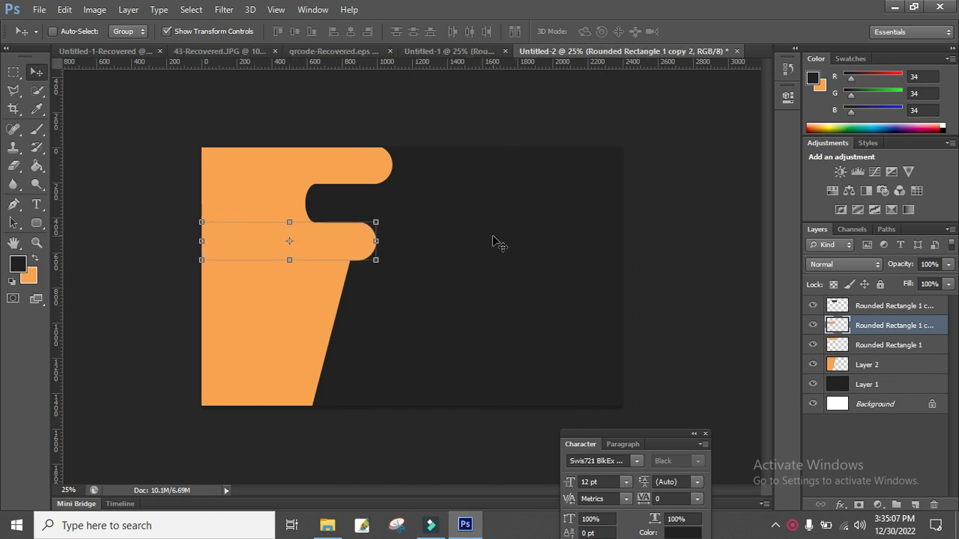
pyautogui.hotkey('ctrl', '+')
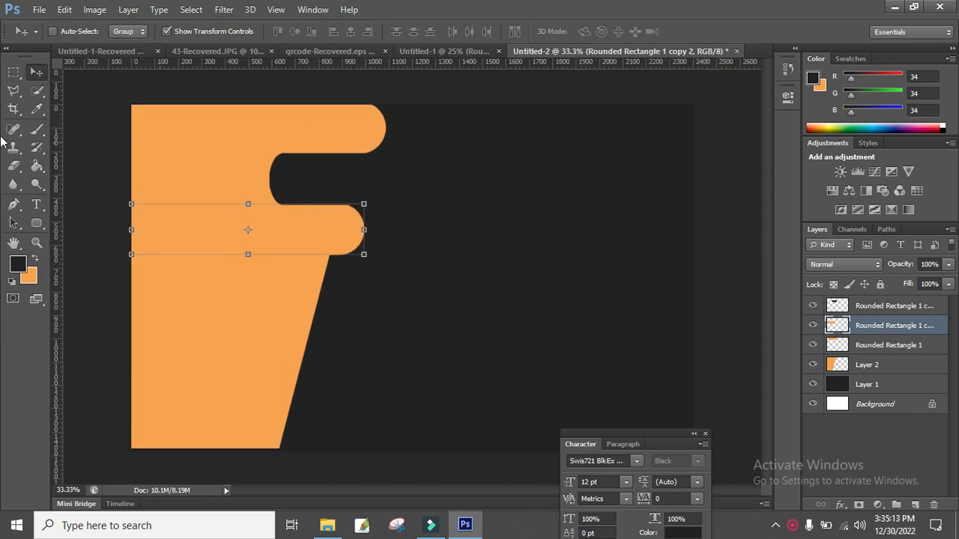
pyautogui.press('m')
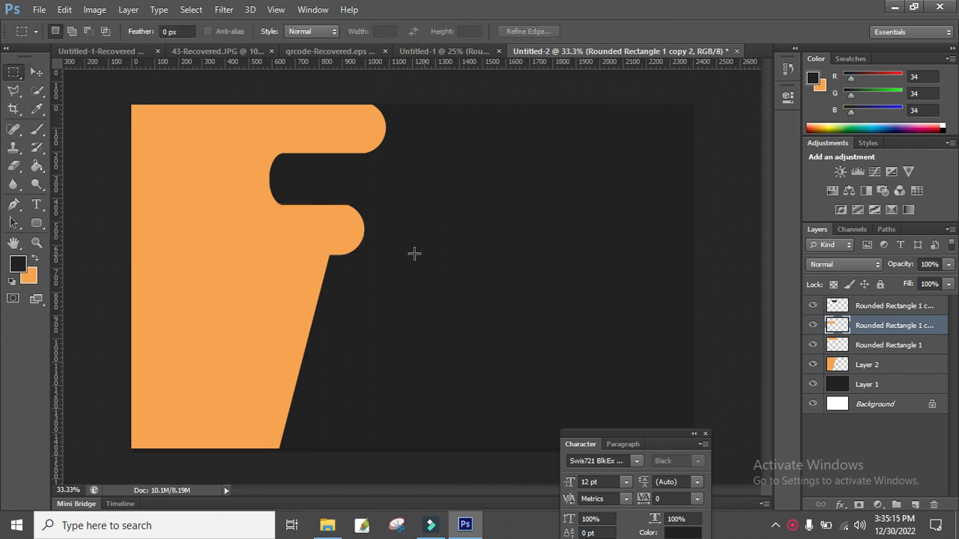
pyautogui.click(36, 71)
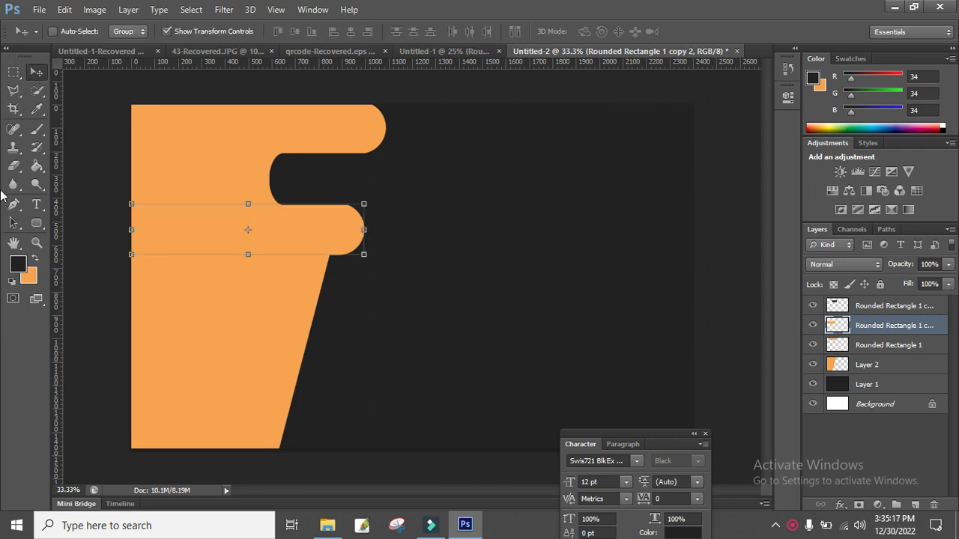
pyautogui.hotkey('shift', 'Down')
pyautogui.press('m')
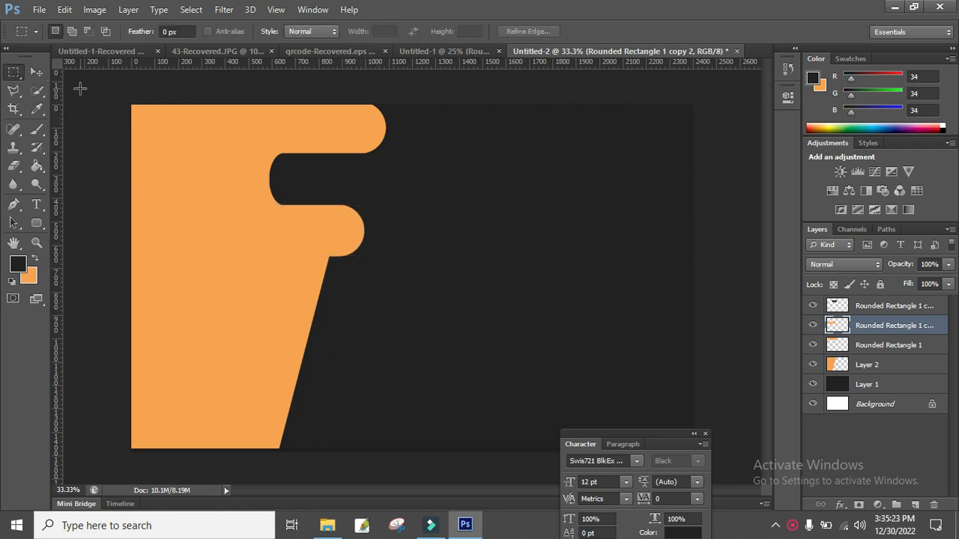
pyautogui.click(36, 75)
# Copy the dark bar below the second arm and widen it toward the left.
pyautogui.rightClick(321, 172)
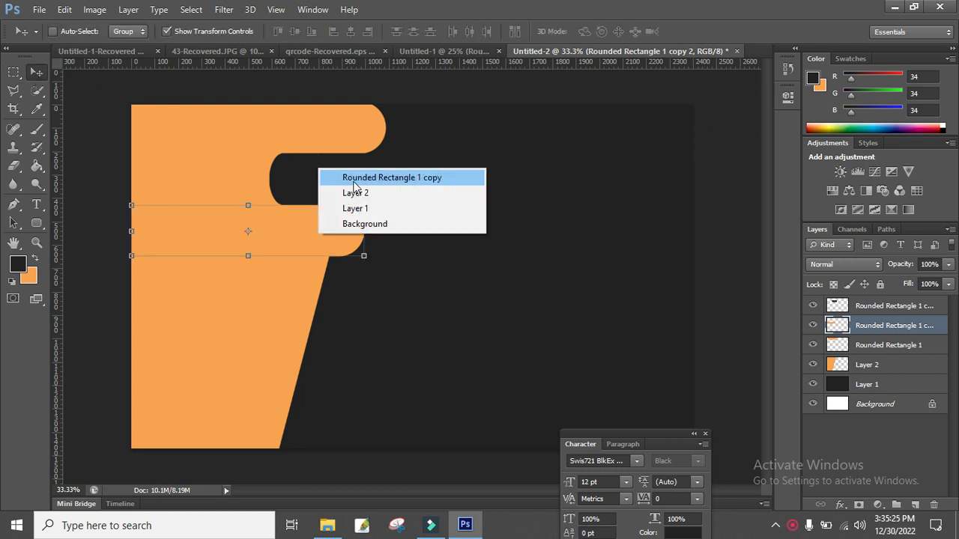
pyautogui.click(331, 179)
pyautogui.moveTo(325, 180); pyautogui.dragTo(289, 283)
pyautogui.moveTo(289, 283); pyautogui.dragTo(290, 283)
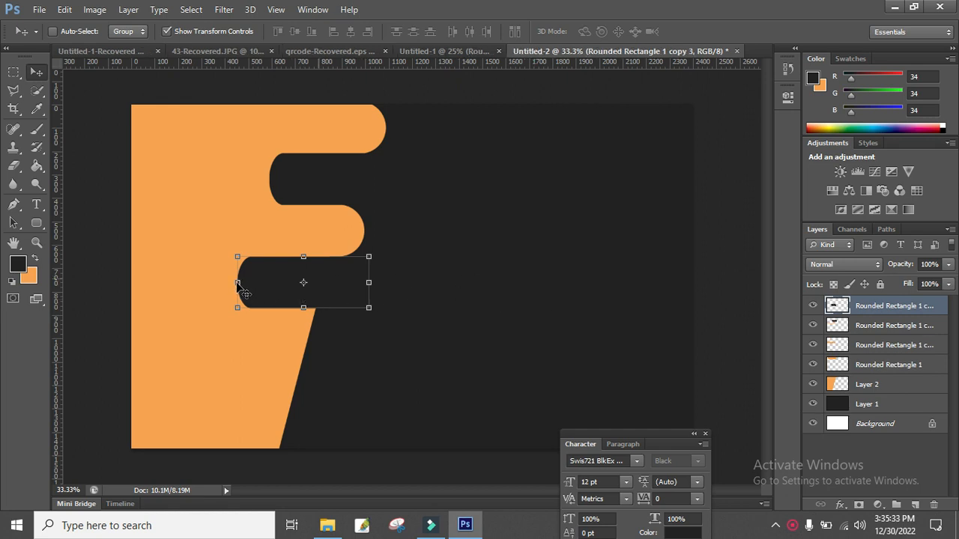
pyautogui.moveTo(238, 282); pyautogui.dragTo(218, 282)
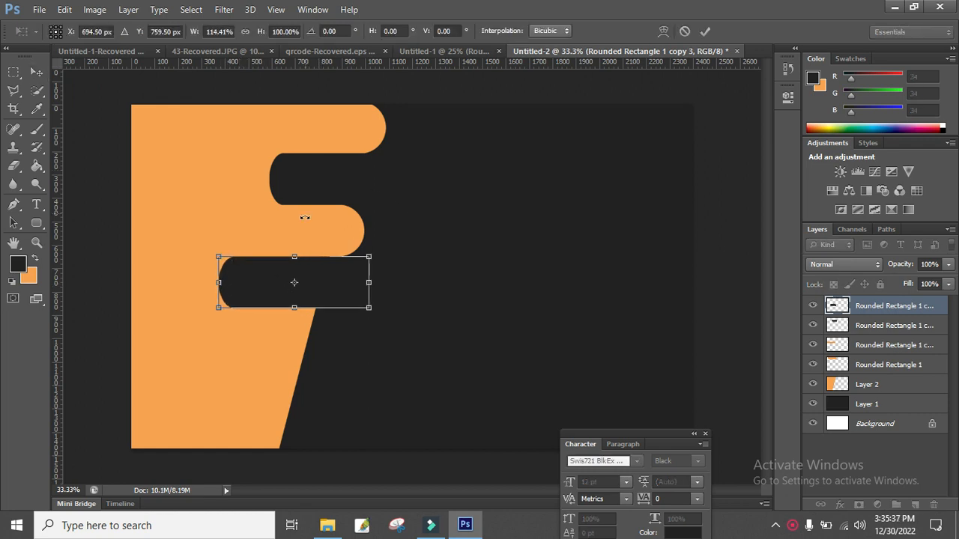
pyautogui.press('Return')
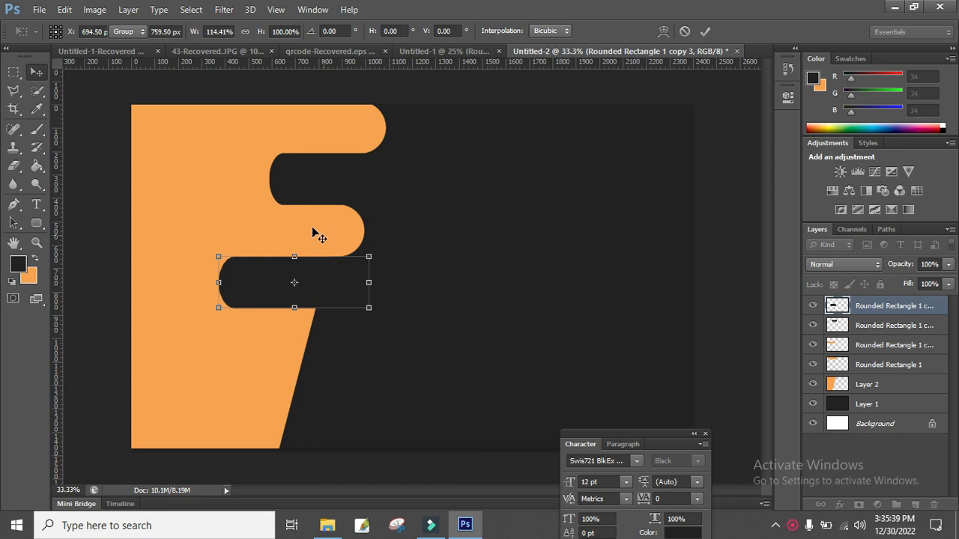
# Place an orange bar copy below the new notch as the third arm.
pyautogui.rightClick(314, 231)
pyautogui.click(324, 236)
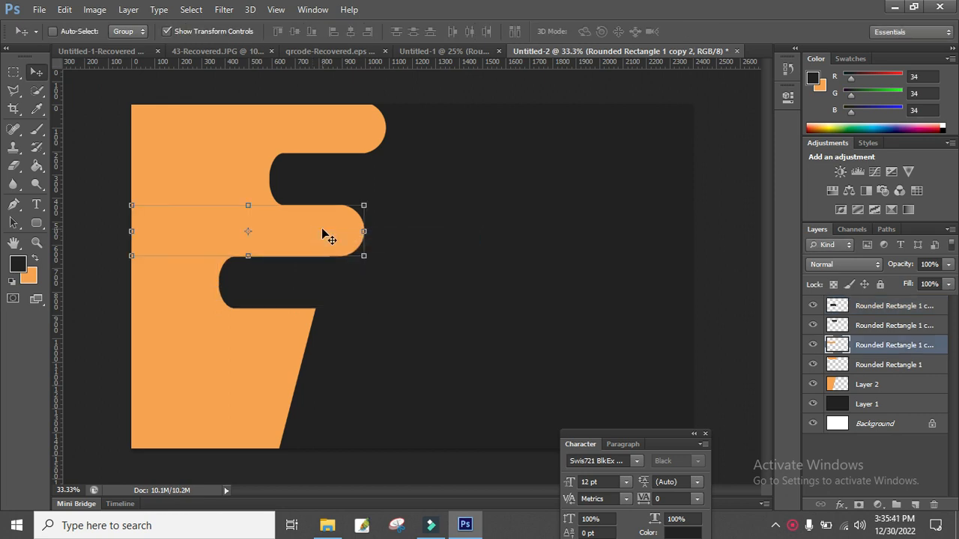
pyautogui.moveTo(325, 236); pyautogui.dragTo(298, 330)
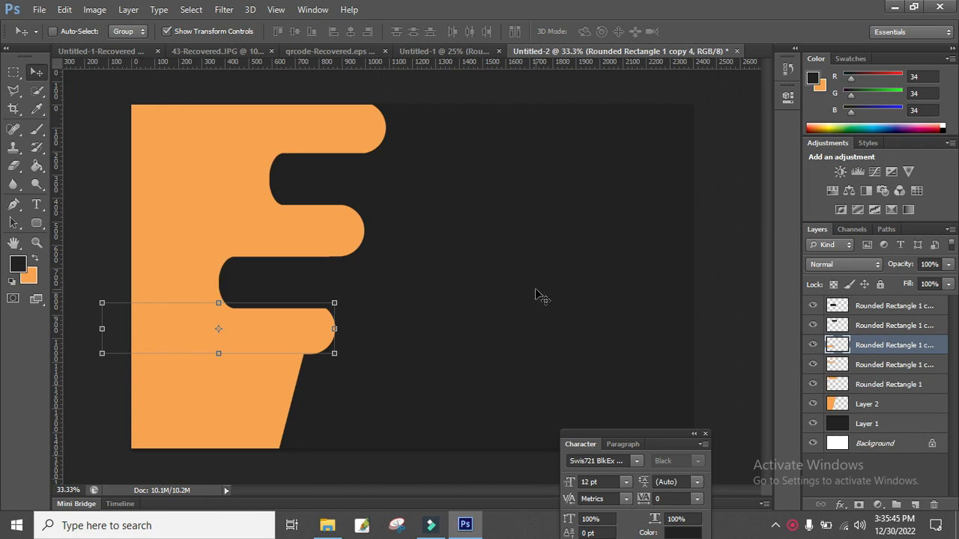
pyautogui.press('Down')
pyautogui.press('Down')
pyautogui.press('Down')
pyautogui.press('Down')
pyautogui.press('Down')
pyautogui.press('Down')
pyautogui.press('Down')
pyautogui.press('Down')
pyautogui.press('Down')
pyautogui.press('Down')
pyautogui.press('Down')
pyautogui.press('Down')
pyautogui.press('Down')
pyautogui.press('Down')
pyautogui.press('Down')
pyautogui.press('Down')
pyautogui.press('Down')
pyautogui.press('Down')
pyautogui.press('Down')
pyautogui.press('Down')
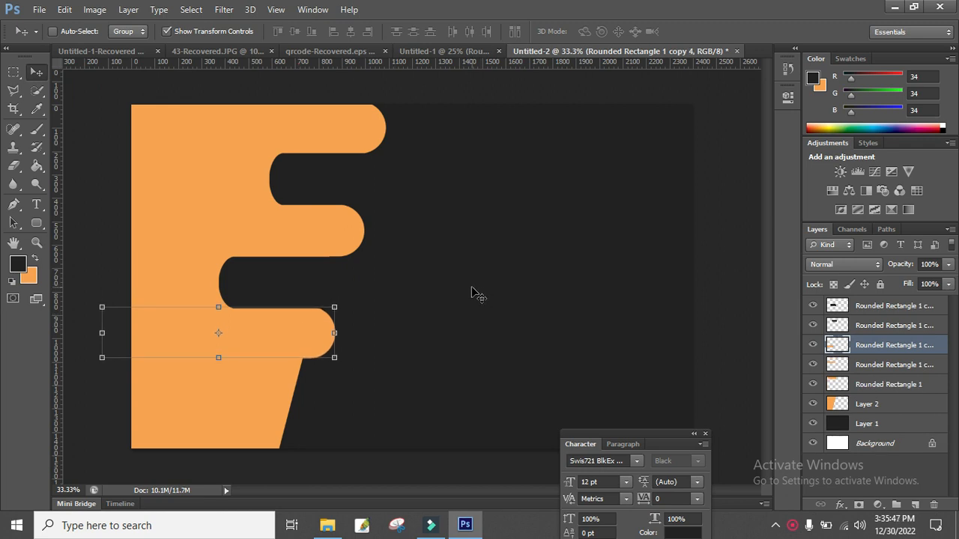
pyautogui.press('Up')
pyautogui.press('Up')
pyautogui.press('Up')
pyautogui.press('Up')
pyautogui.press('Up')
pyautogui.press('Up')
pyautogui.press('Up')
pyautogui.press('Up')
pyautogui.press('Up')
pyautogui.press('Up')
pyautogui.press('Up')
pyautogui.press('Up')
pyautogui.press('Up')
pyautogui.press('Up')
pyautogui.press('Up')
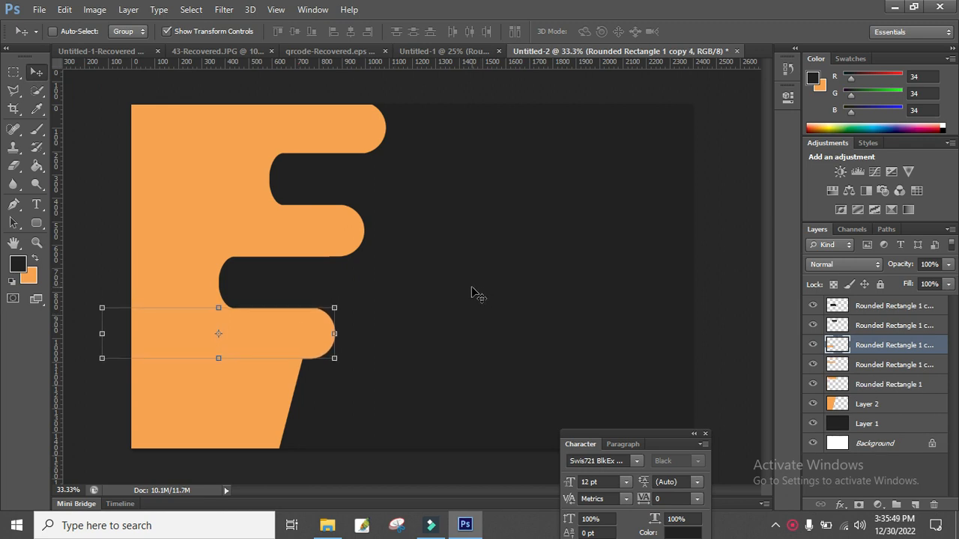
pyautogui.press('Left')
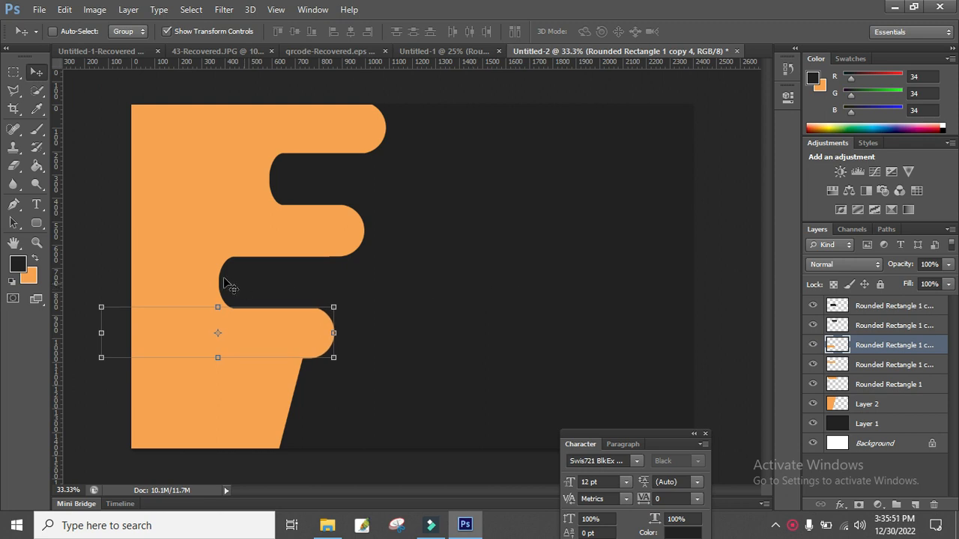
# Copy the dark bar further down to notch beneath the third orange arm.
pyautogui.rightClick(276, 276)
pyautogui.click(320, 289)
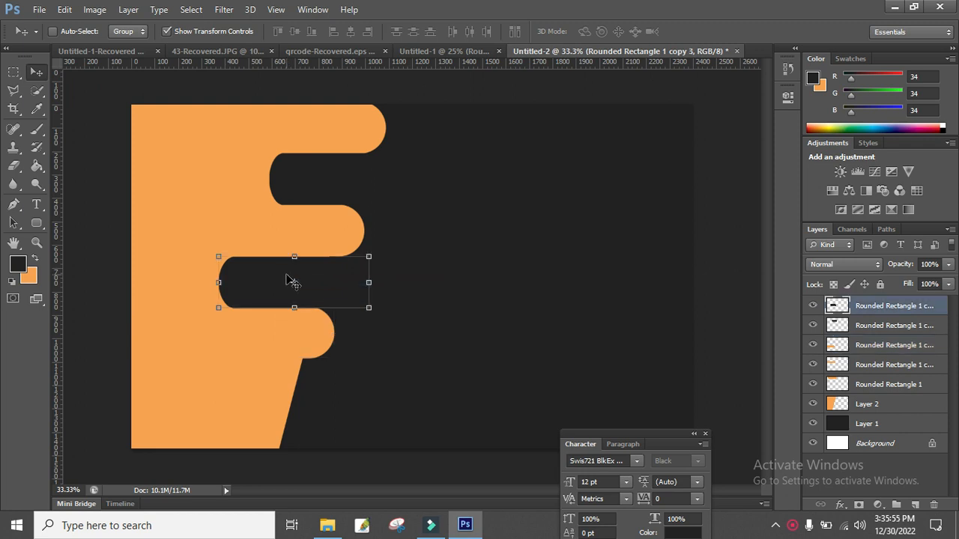
pyautogui.moveTo(281, 276); pyautogui.dragTo(307, 384)
pyautogui.hotkey('ctrl', 'j')
pyautogui.hotkey('ctrl', 'j')
pyautogui.hotkey('shift', 'Up')
pyautogui.press('Up')
pyautogui.moveTo(319, 388)
pyautogui.mouseDown()
pyautogui.moveTo(316, 343)
pyautogui.moveTo(567, 380)
pyautogui.moveTo(314, 387)
pyautogui.moveTo(274, 342)
pyautogui.moveTo(315, 368)
pyautogui.moveTo(323, 388)
pyautogui.mouseUp()
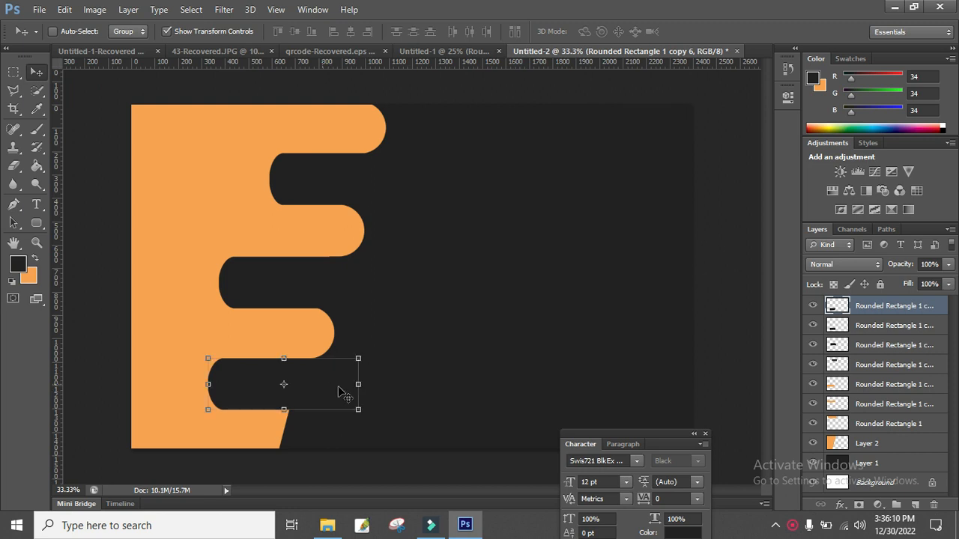
# Delete the extra copied layer, then reposition and stretch the dark bar leftward.
pyautogui.click(933, 505)
pyautogui.click(419, 210)
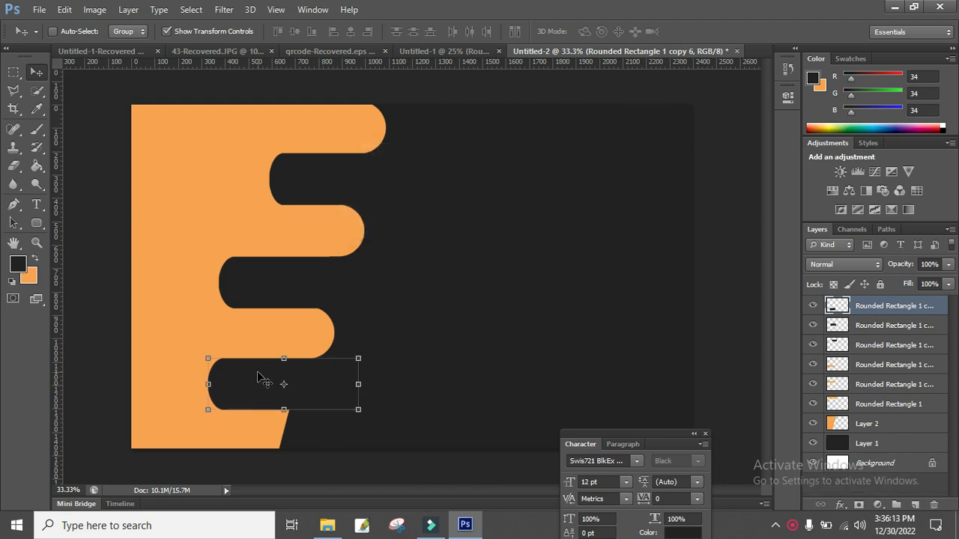
pyautogui.moveTo(260, 384)
pyautogui.mouseDown()
pyautogui.moveTo(363, 381)
pyautogui.moveTo(256, 372)
pyautogui.mouseUp()
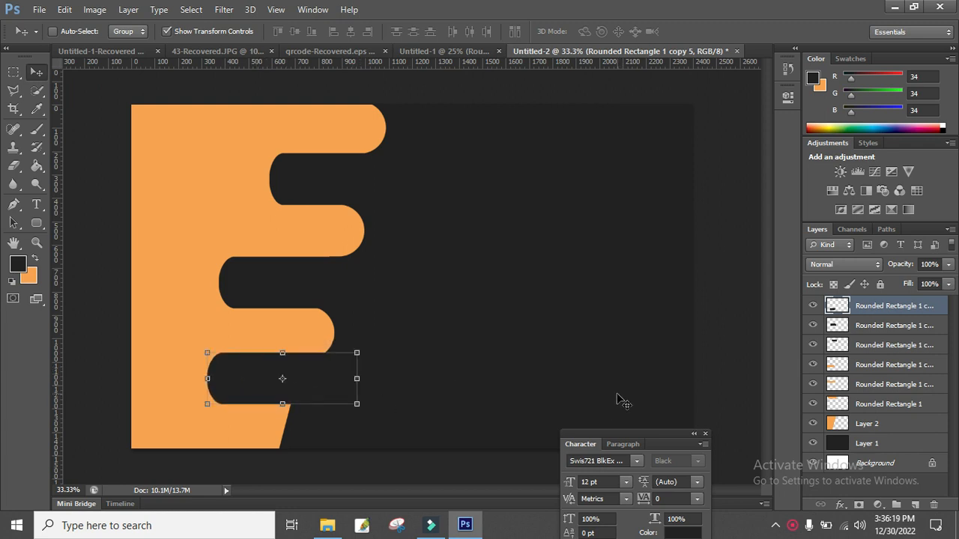
pyautogui.moveTo(208, 380); pyautogui.dragTo(183, 379)
pyautogui.press('Return')
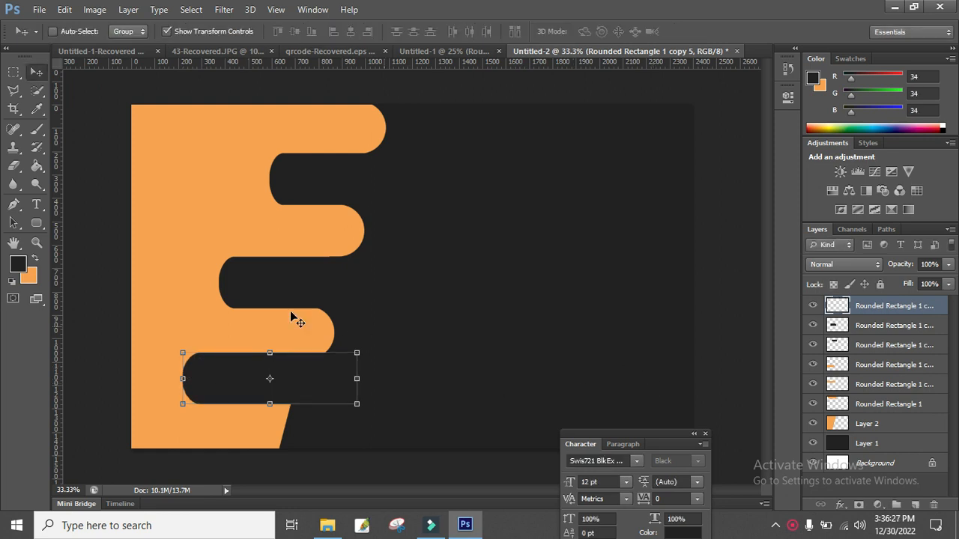
# Move an orange bar copy down to the card's bottom edge as the fourth arm.
pyautogui.rightClick(285, 324)
pyautogui.click(299, 328)
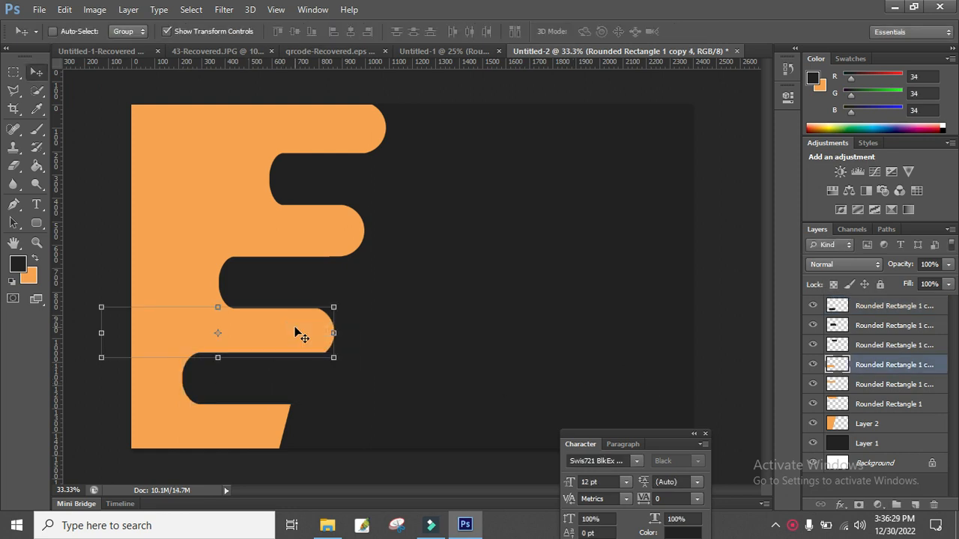
pyautogui.moveTo(295, 352); pyautogui.dragTo(266, 447)
pyautogui.hotkey('ctrl', 'j')
pyautogui.press('Up')
pyautogui.press('Up')
pyautogui.press('Up')
pyautogui.press('Up')
pyautogui.press('Up')
pyautogui.press('Up')
pyautogui.press('Up')
pyautogui.press('Up')
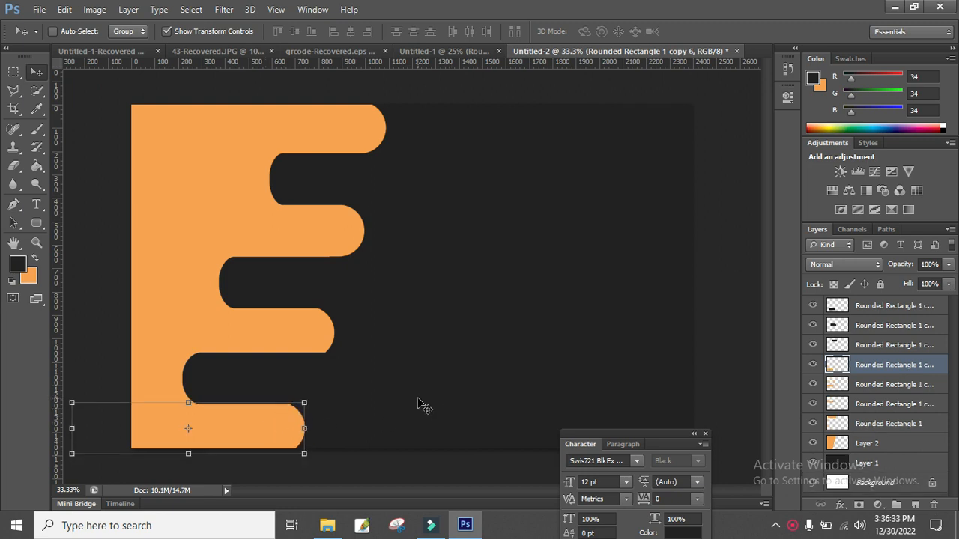
pyautogui.press('Up')
pyautogui.press('Up')
pyautogui.press('Up')
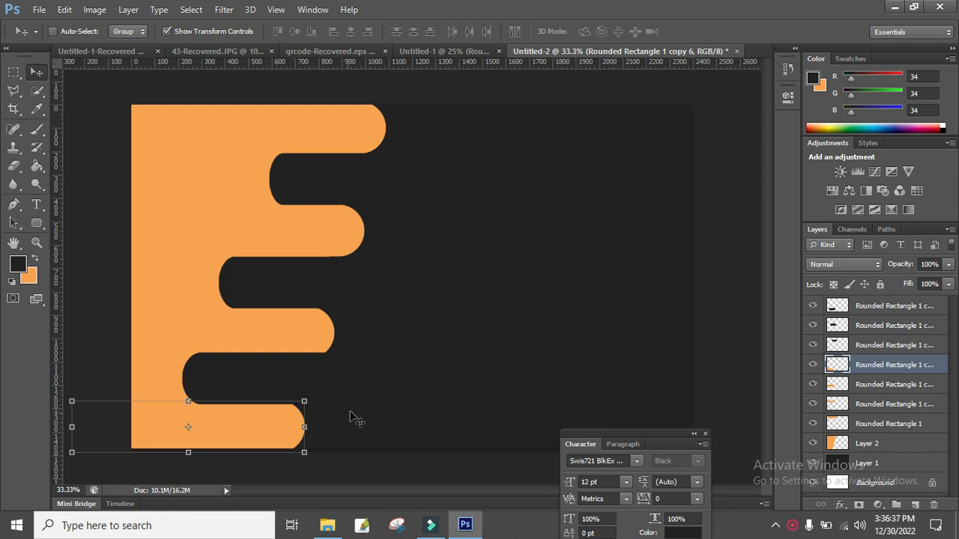
# Check the dark notch and bottom bar layers, then select the topmost layer.
pyautogui.rightClick(269, 381)
pyautogui.click(312, 385)
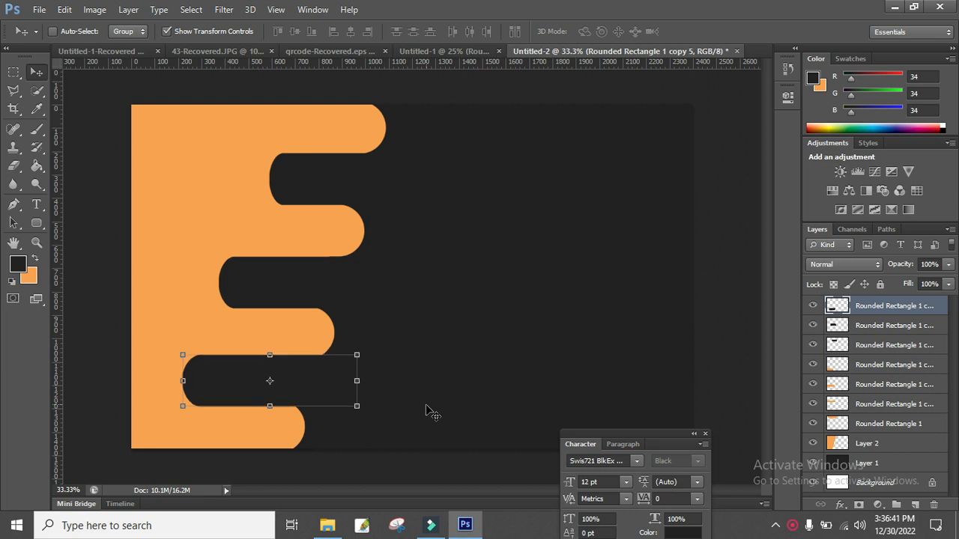
pyautogui.rightClick(273, 433)
pyautogui.click(333, 434)
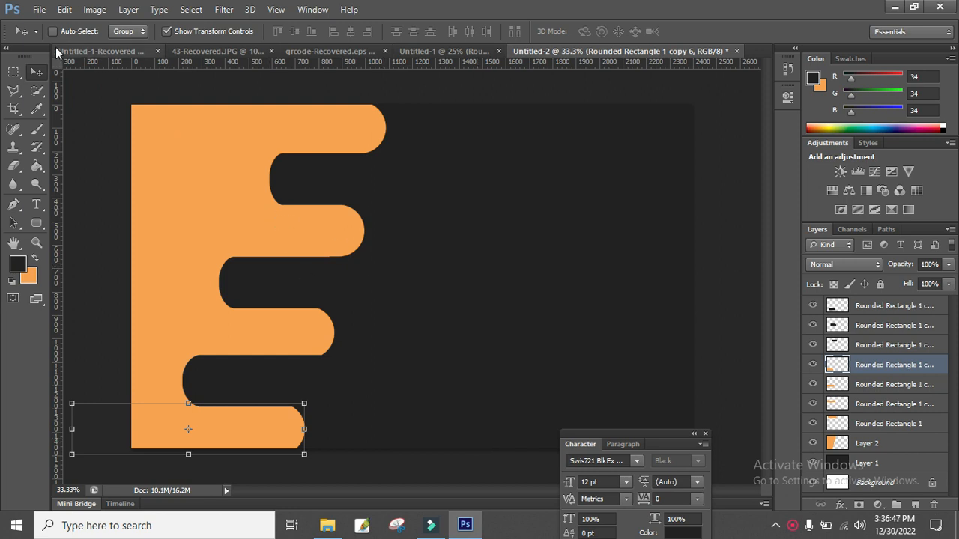
pyautogui.click(15, 73)
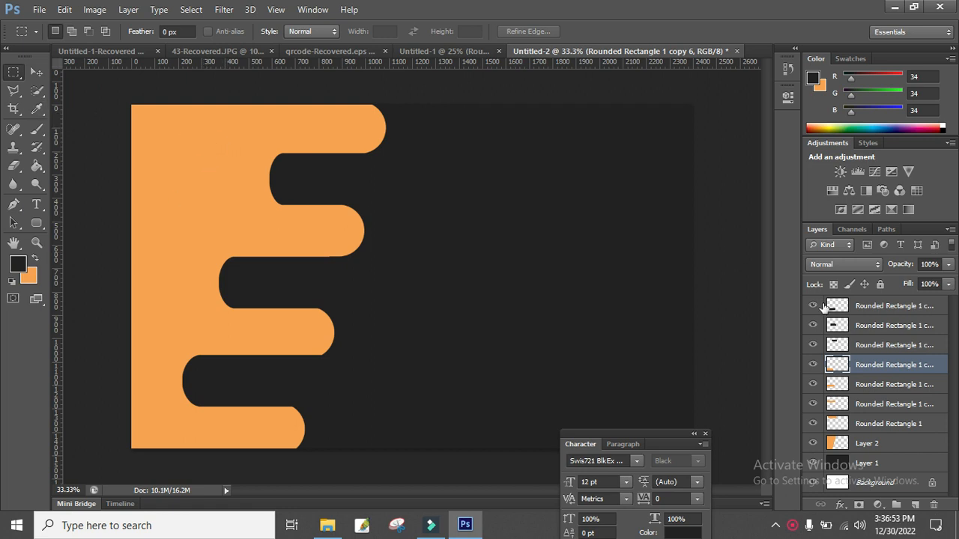
pyautogui.click(878, 307)
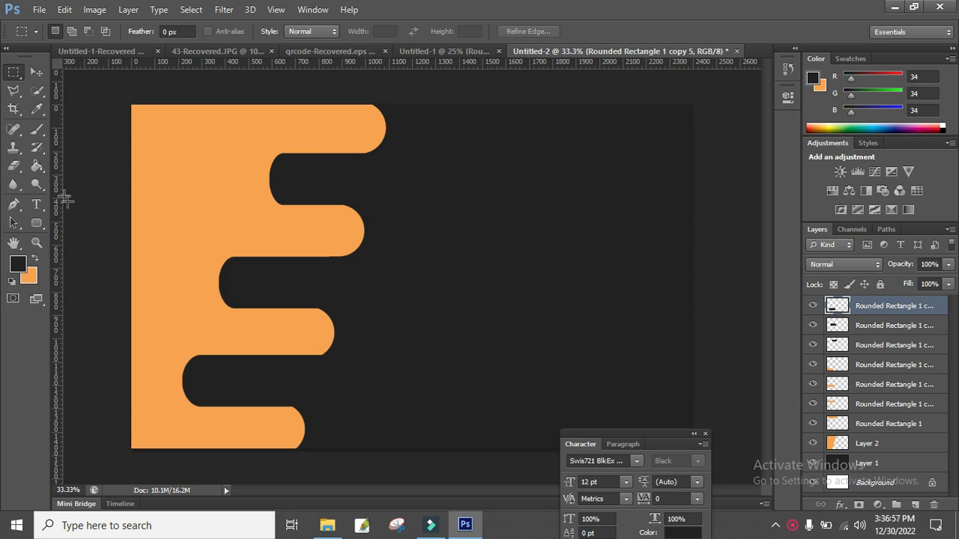
pyautogui.click(36, 204)
# Type the cardholder's name at the card's top-left and select it.
pyautogui.click(166, 134)
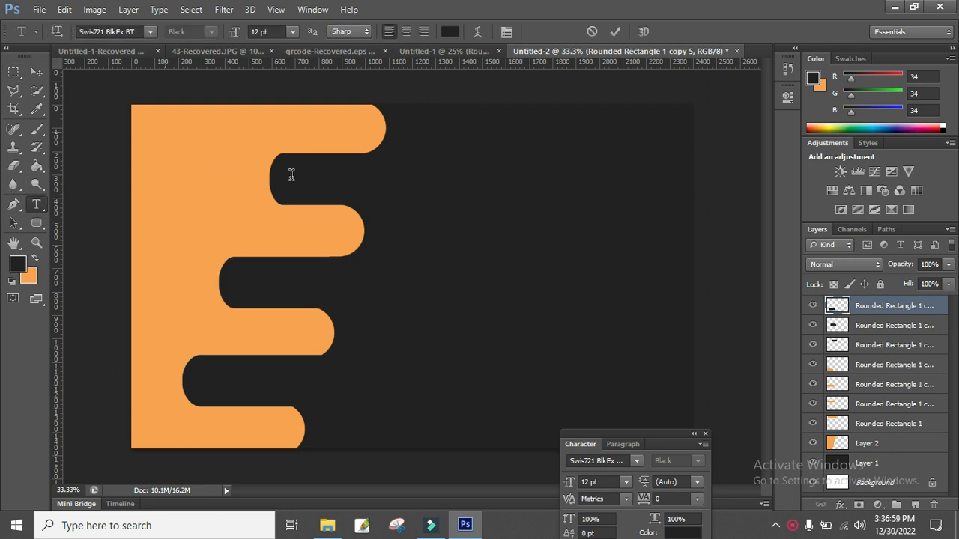
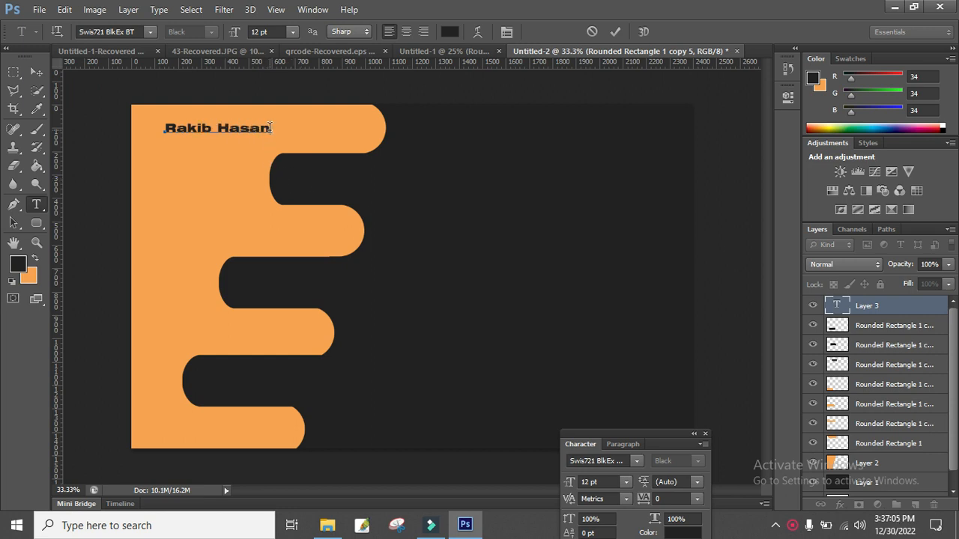
pyautogui.moveTo(271, 129); pyautogui.dragTo(111, 117)
# After trying several colours, set the name text colour to black (000000).
pyautogui.click(450, 31)
pyautogui.click(635, 225)
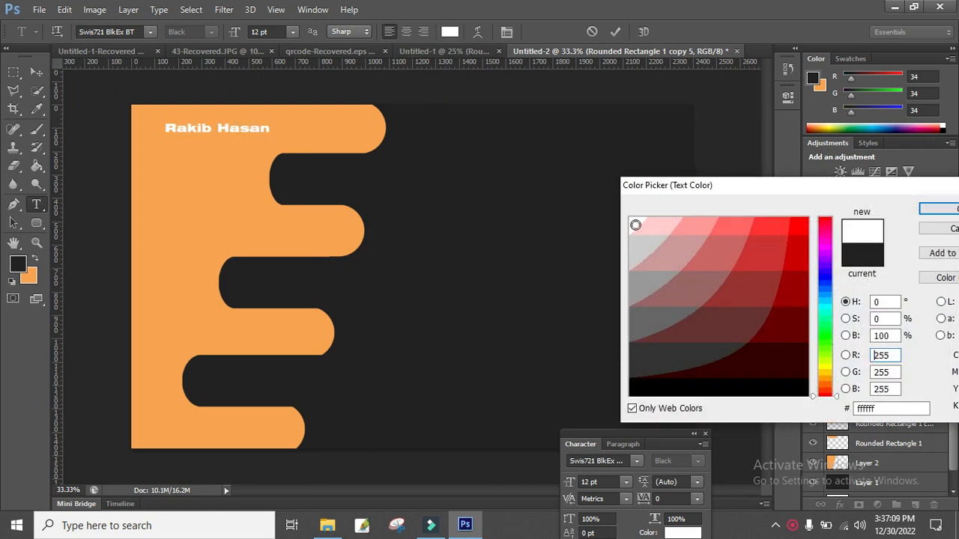
pyautogui.click(798, 254)
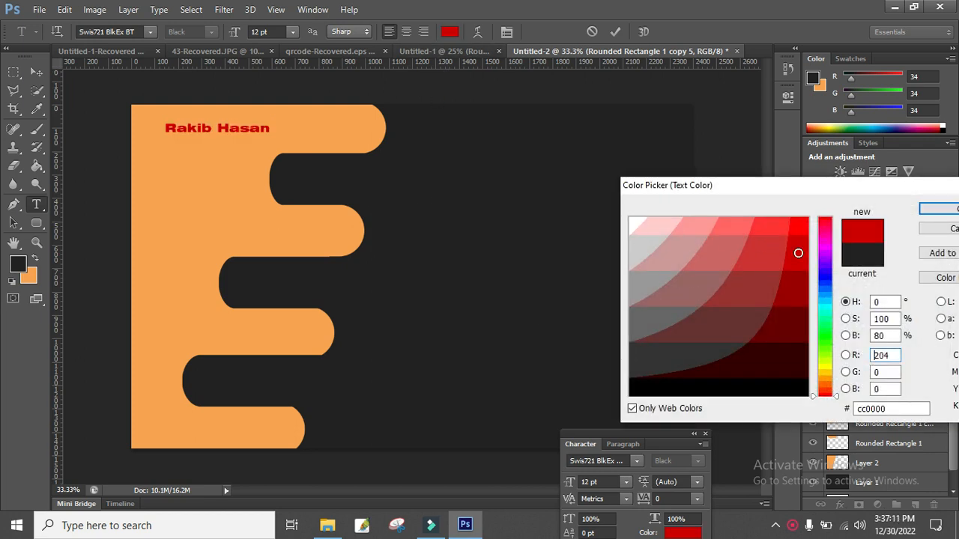
pyautogui.click(832, 273)
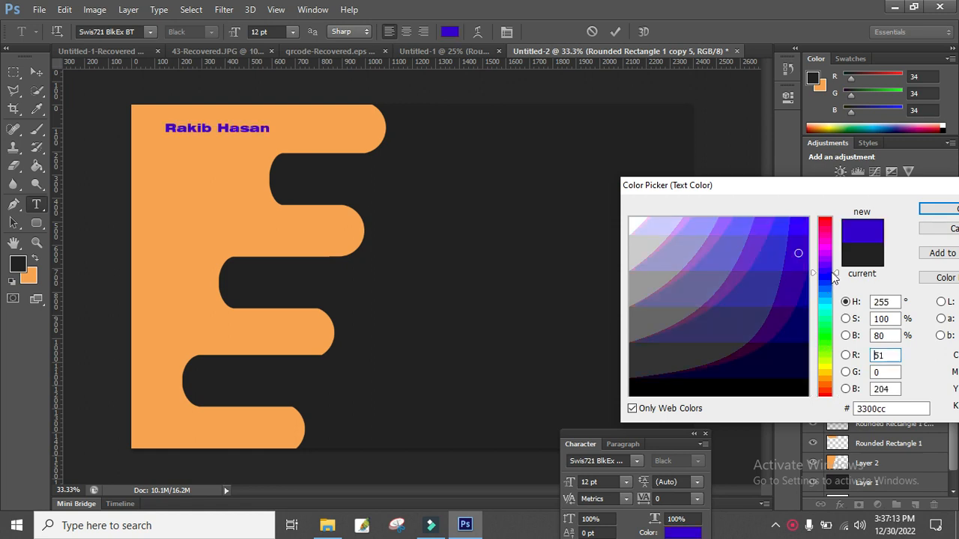
pyautogui.click(828, 369)
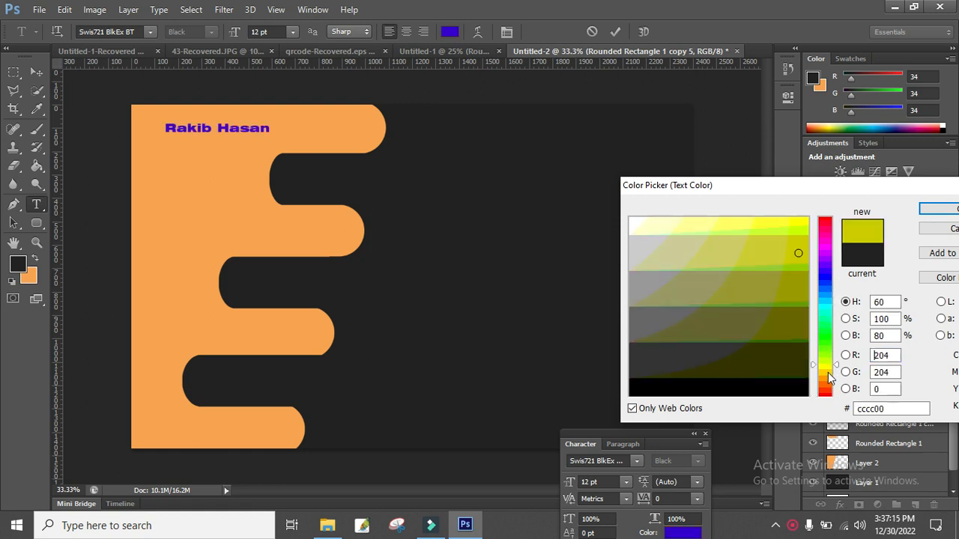
pyautogui.click(829, 354)
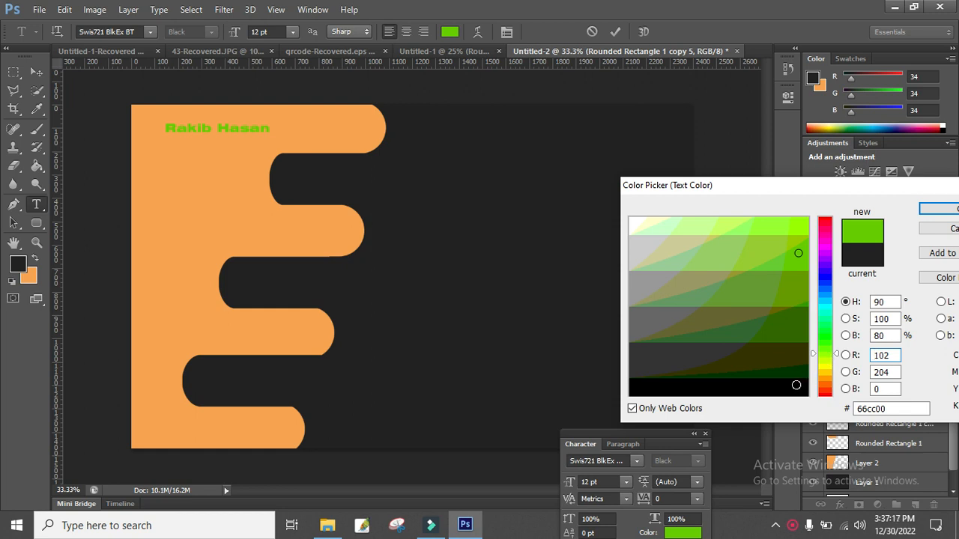
pyautogui.click(764, 390)
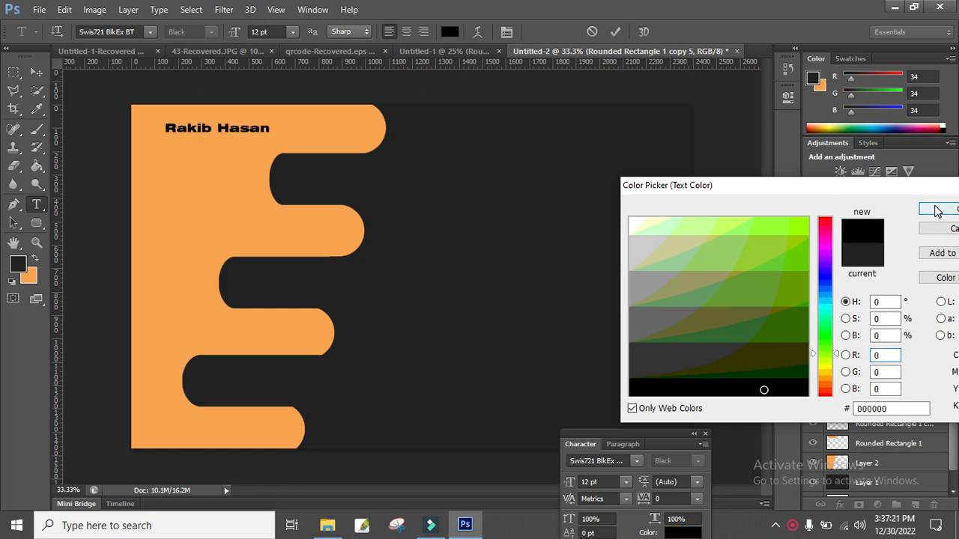
pyautogui.click(937, 210)
# Enlarge the name to about 25 pt and try the Swis721 Blk BT font.
pyautogui.press('ctrl')
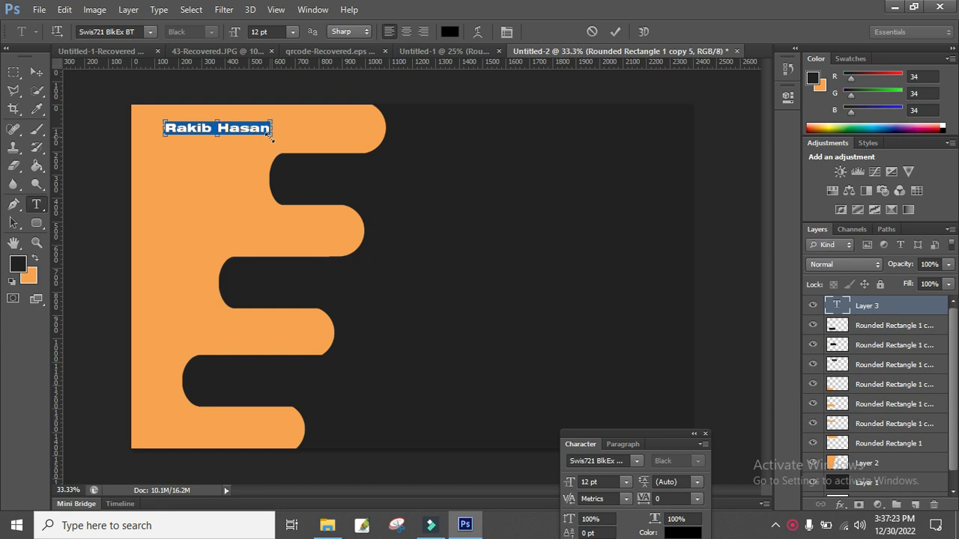
pyautogui.moveTo(268, 137); pyautogui.dragTo(274, 172)
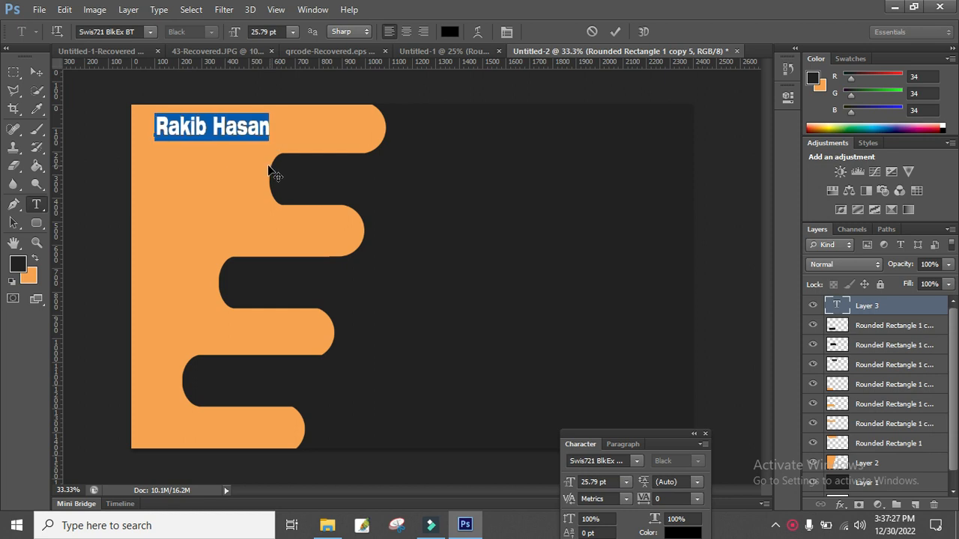
pyautogui.click(263, 124)
pyautogui.moveTo(268, 125); pyautogui.dragTo(135, 125)
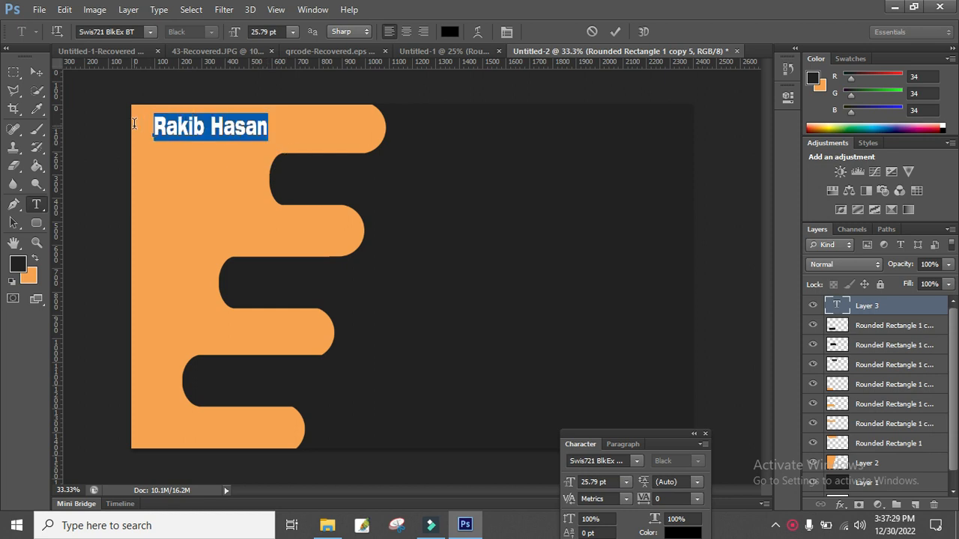
pyautogui.click(635, 462)
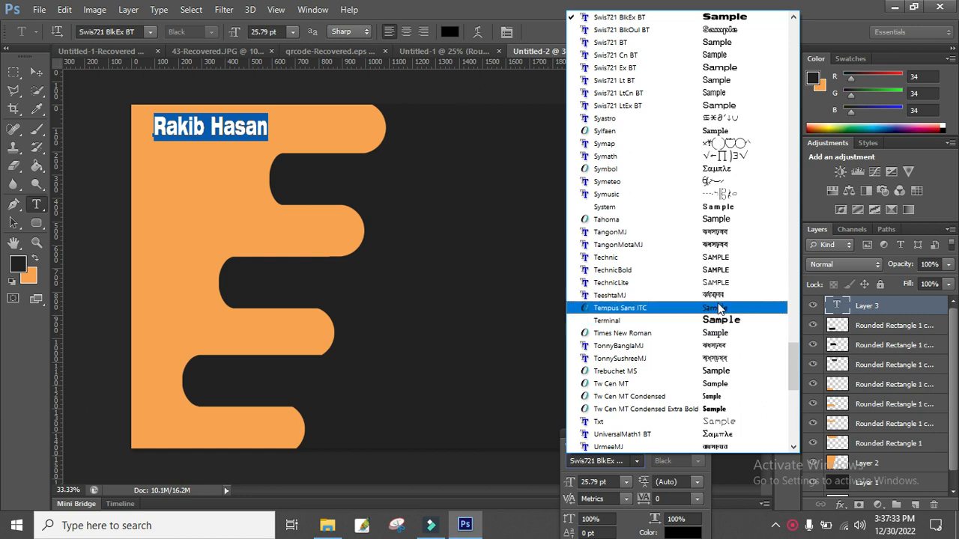
pyautogui.scroll(6, 720, 304)
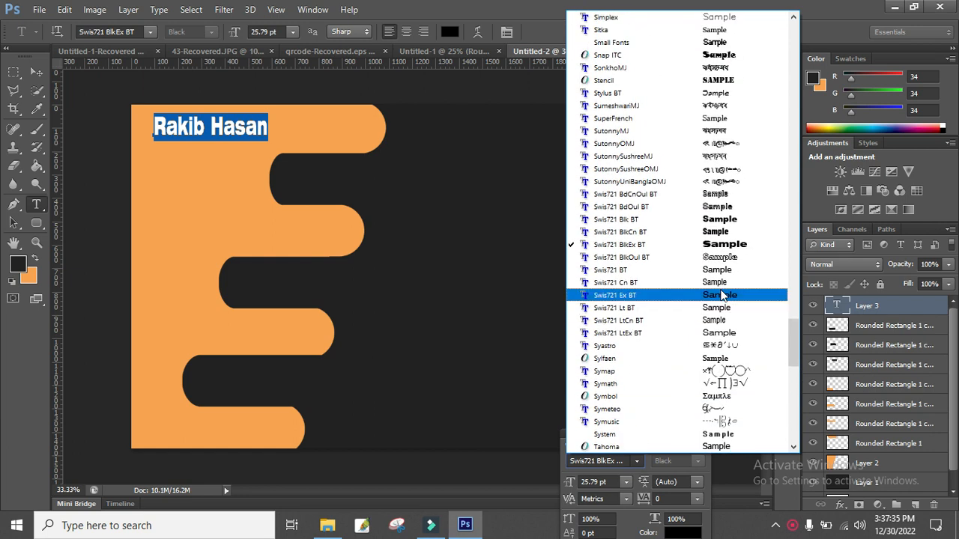
pyautogui.click(723, 219)
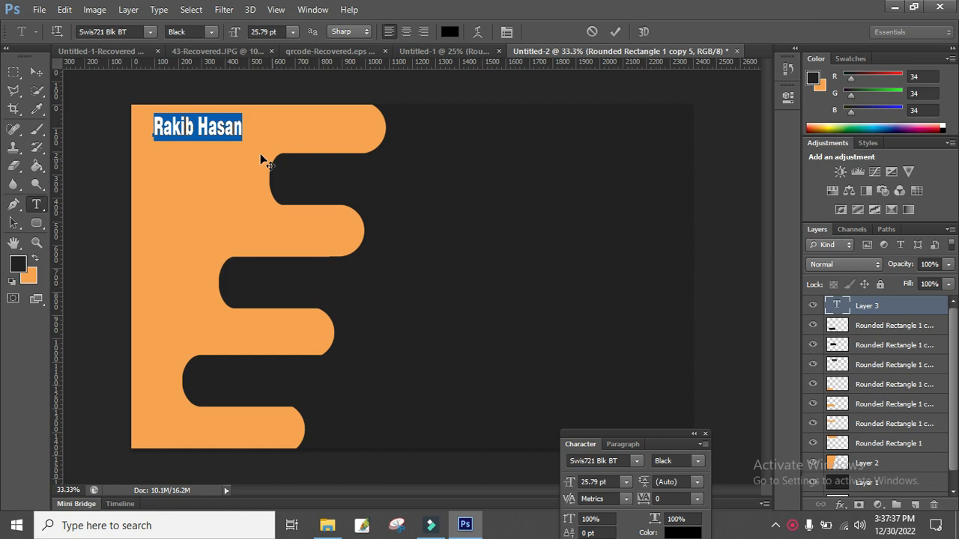
# Try the Sitka and Segoe Script fonts on the name.
pyautogui.click(211, 127)
pyautogui.moveTo(242, 129); pyautogui.dragTo(108, 120)
pyautogui.click(636, 460)
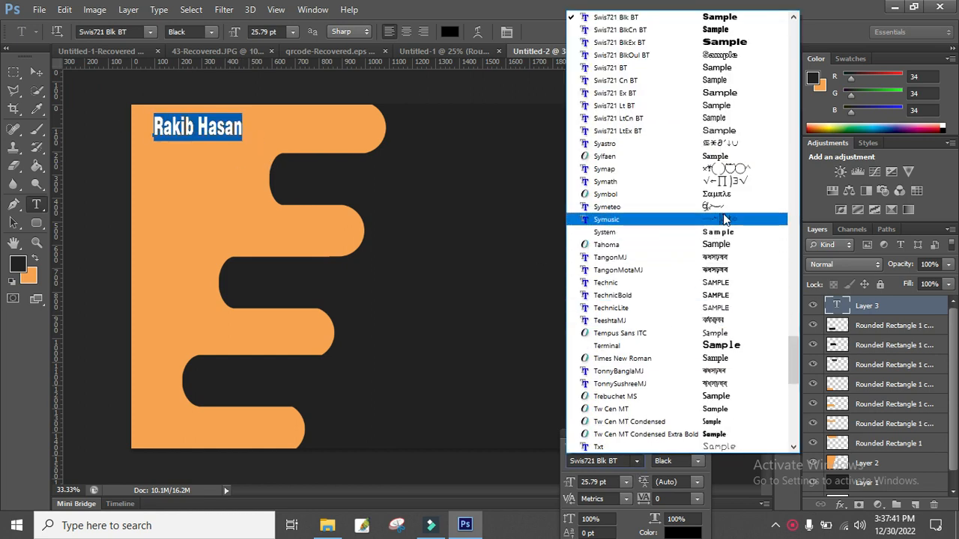
pyautogui.scroll(5, 718, 218)
pyautogui.scroll(2, 716, 218)
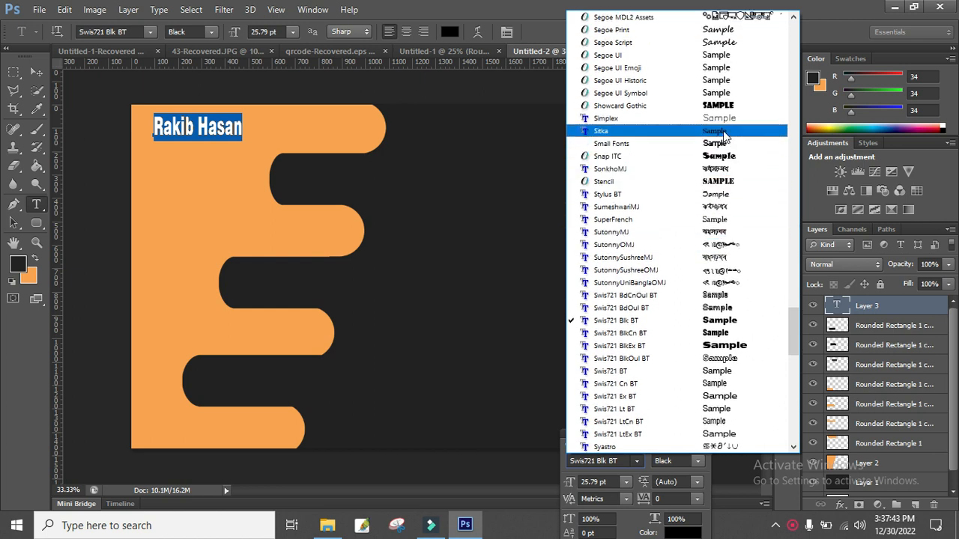
pyautogui.click(723, 130)
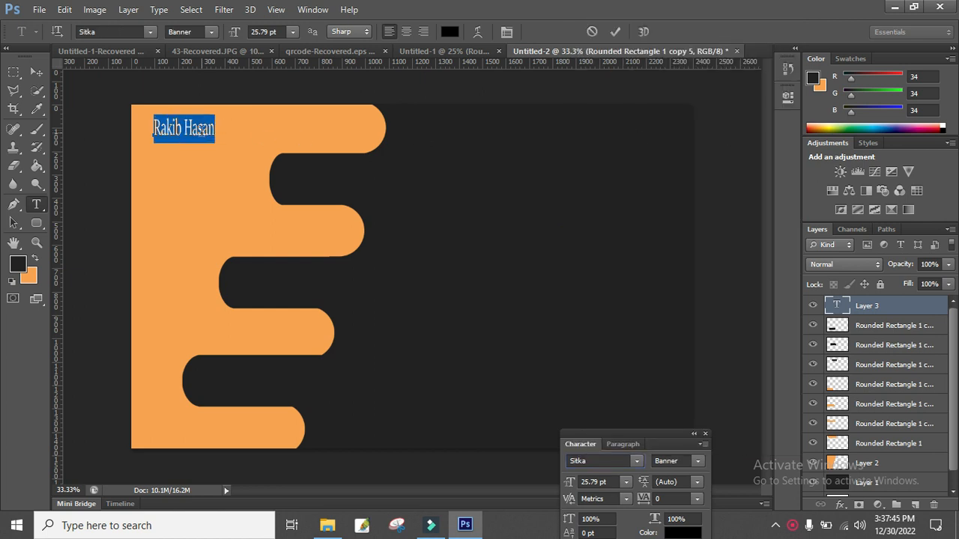
pyautogui.click(636, 461)
pyautogui.scroll(4, 687, 168)
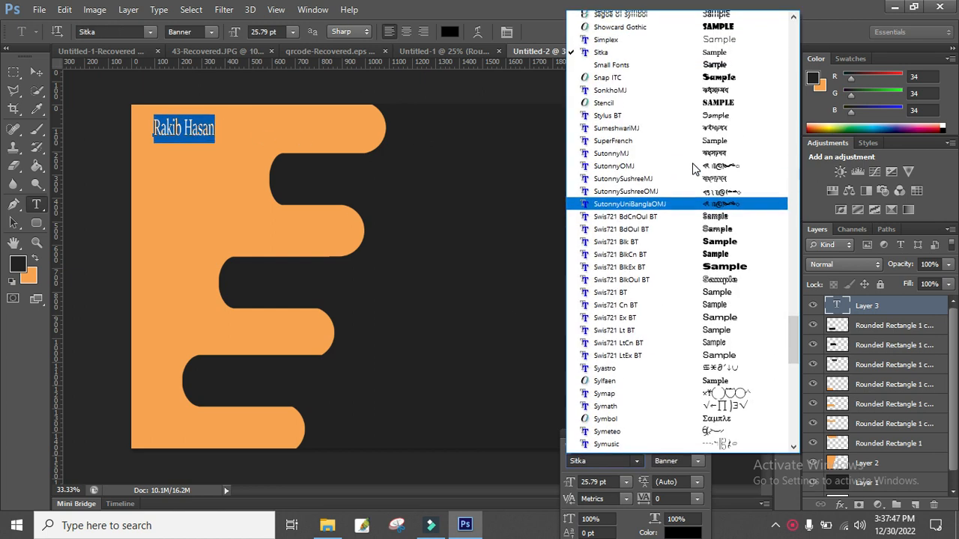
pyautogui.click(715, 118)
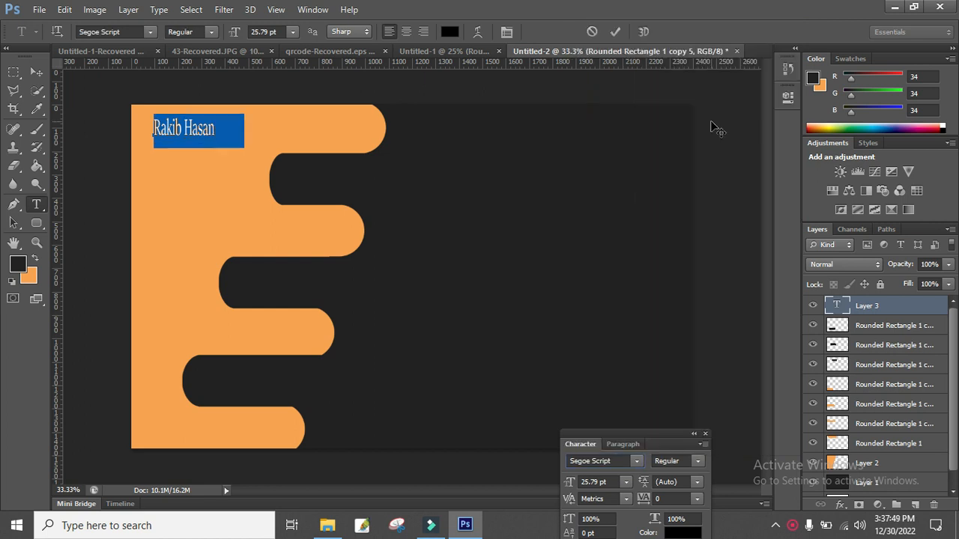
# Set the name in the Snap ITC font.
pyautogui.click(213, 131)
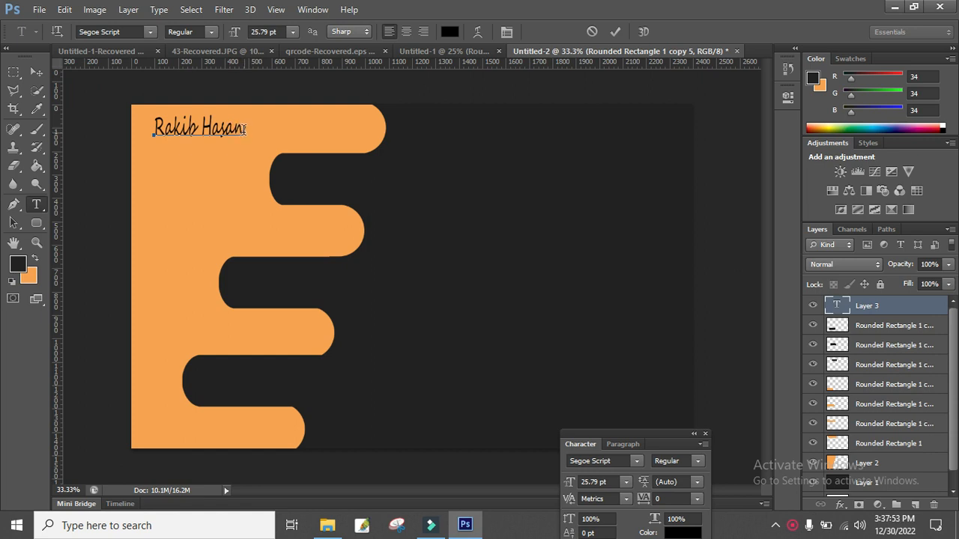
pyautogui.moveTo(244, 131); pyautogui.dragTo(111, 120)
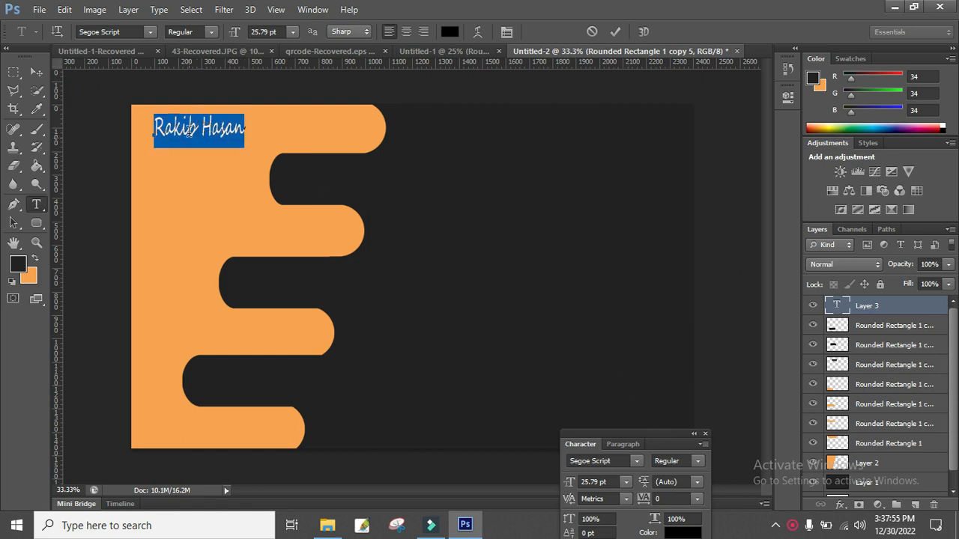
pyautogui.click(188, 131)
pyautogui.moveTo(243, 126); pyautogui.dragTo(73, 105)
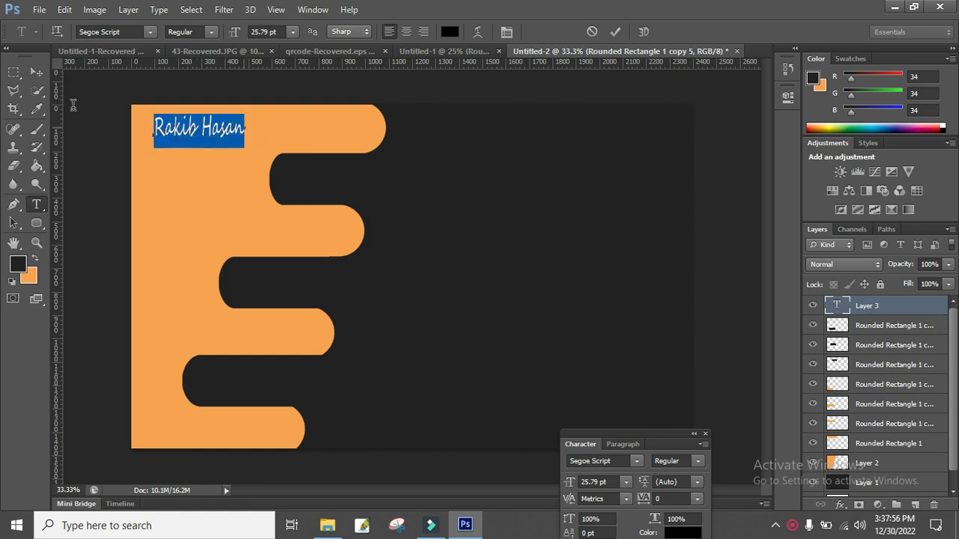
pyautogui.click(637, 461)
pyautogui.click(599, 129)
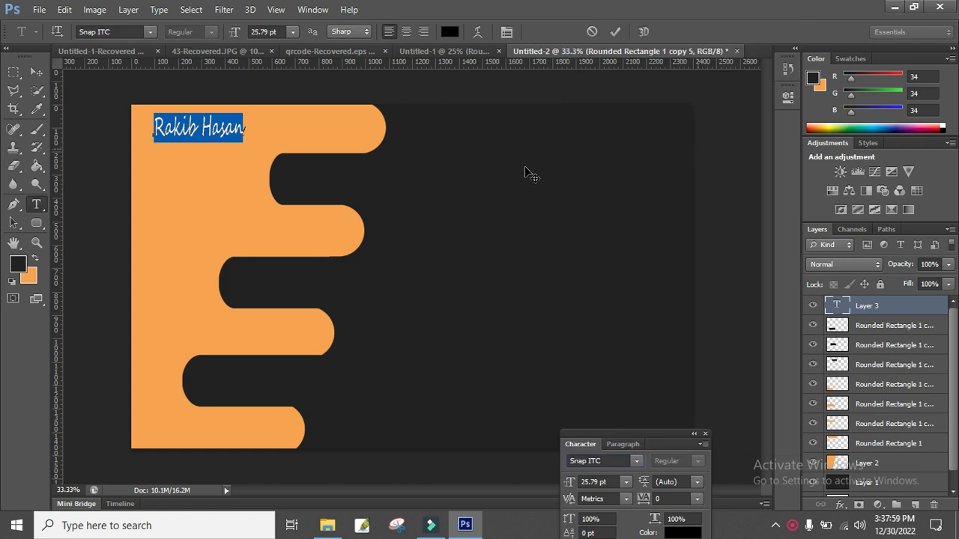
pyautogui.press('Right')
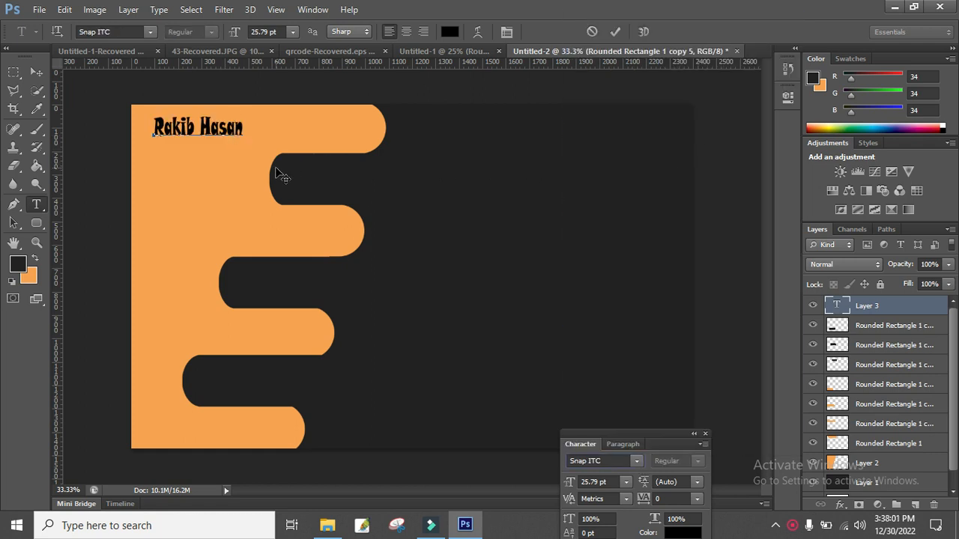
# Enlarge the name to 30.24 pt, commit it, and move it slightly up and left.
pyautogui.press('ctrl')
pyautogui.moveTo(262, 143); pyautogui.dragTo(286, 147)
pyautogui.press('ctrl')
pyautogui.moveTo(155, 139); pyautogui.dragTo(146, 141)
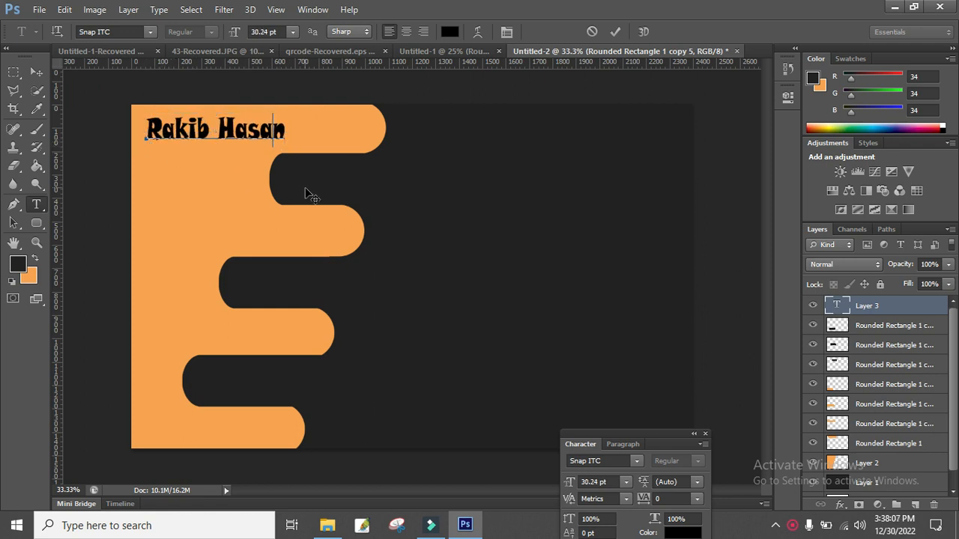
pyautogui.click(37, 72)
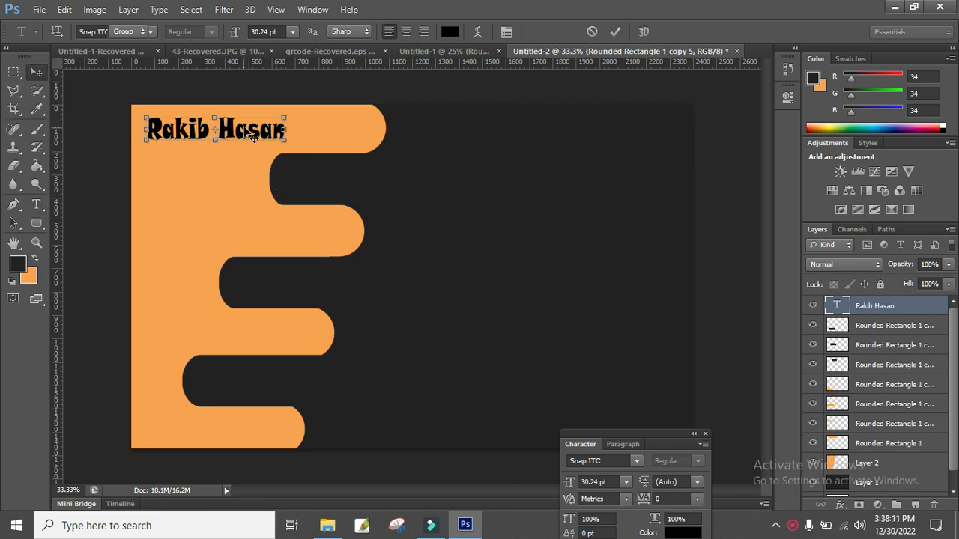
pyautogui.moveTo(249, 131); pyautogui.dragTo(241, 128)
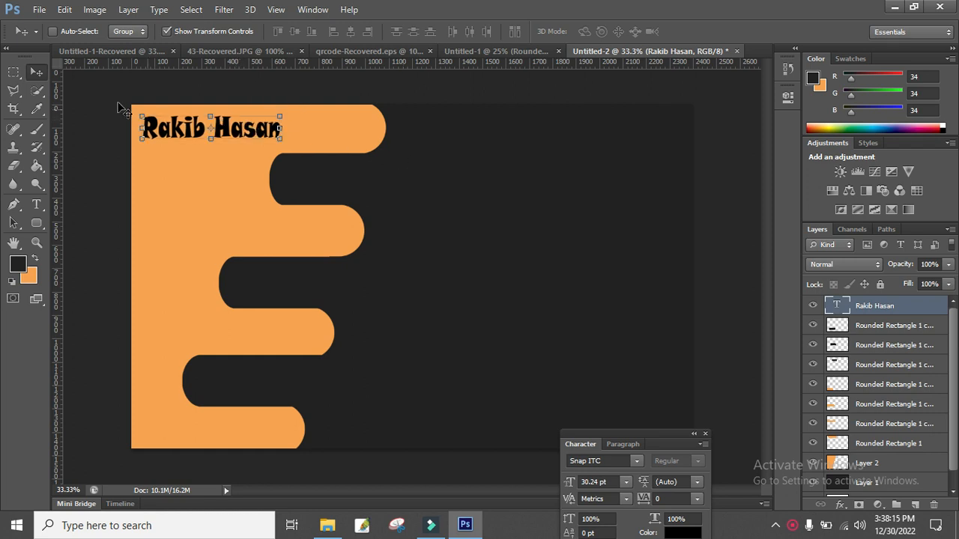
# Draw a dark 504 × 15 px rectangle bar under the name and rasterize its layer.
pyautogui.moveTo(36, 223); pyautogui.dragTo(75, 221)
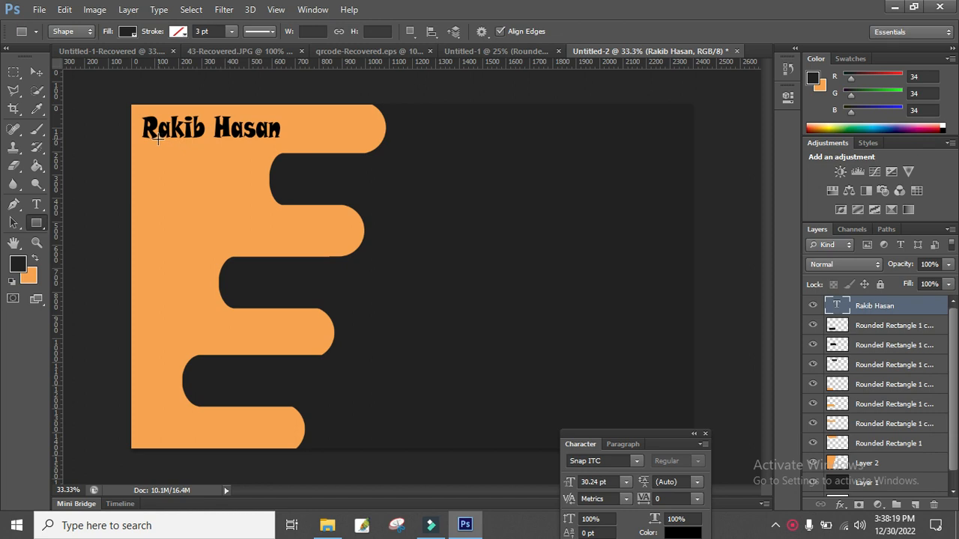
pyautogui.moveTo(157, 139); pyautogui.dragTo(276, 141)
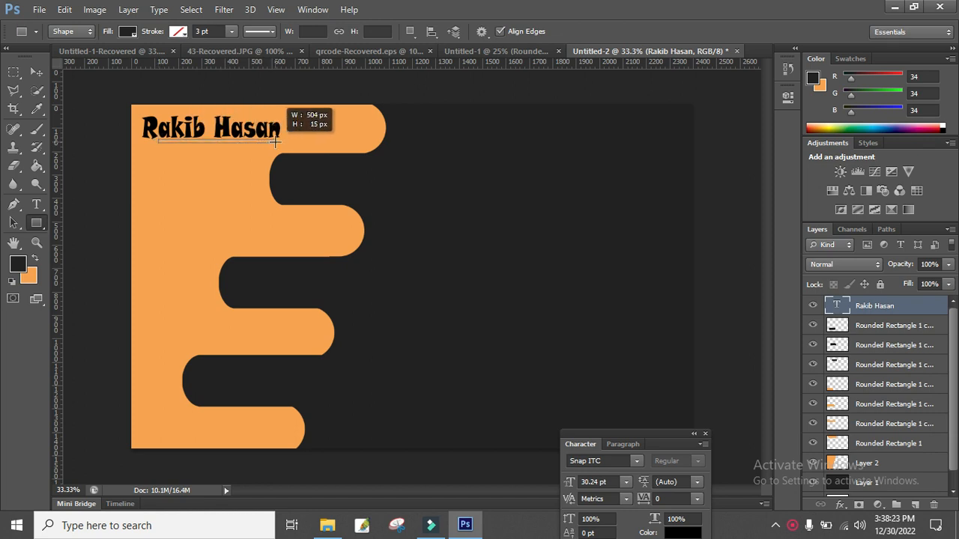
pyautogui.moveTo(275, 142); pyautogui.dragTo(276, 142)
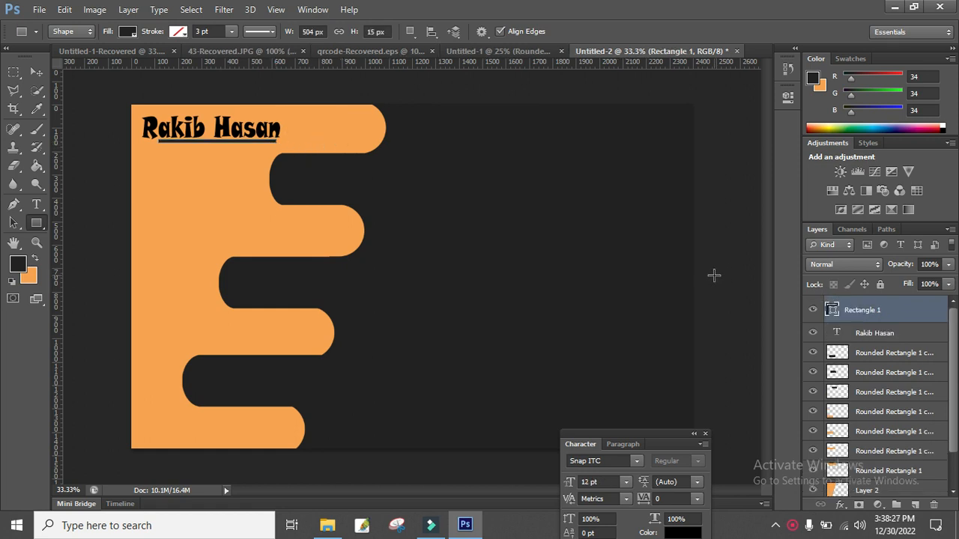
pyautogui.rightClick(839, 313)
pyautogui.click(613, 163)
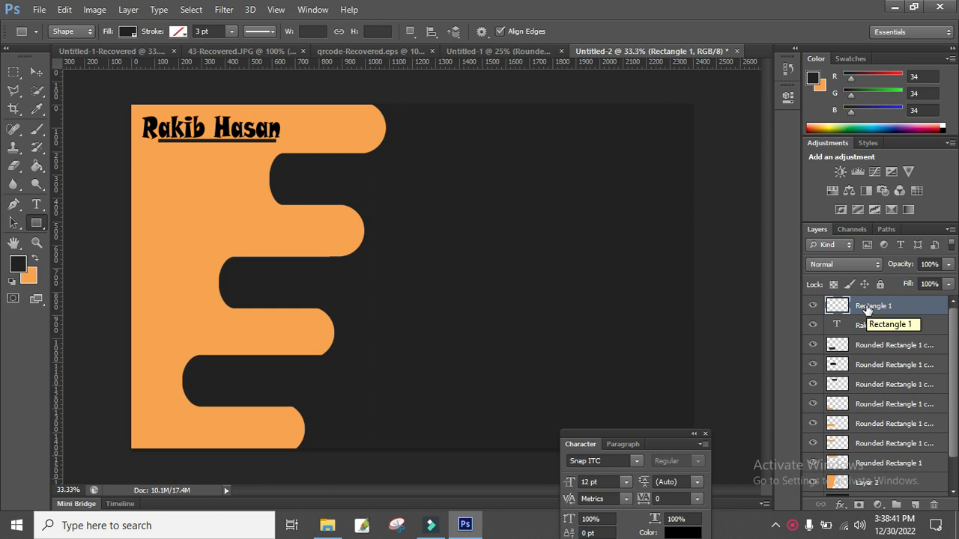
# Duplicate the underline bar and shrink the copy to half its width.
pyautogui.hotkey('ctrl', 'j')
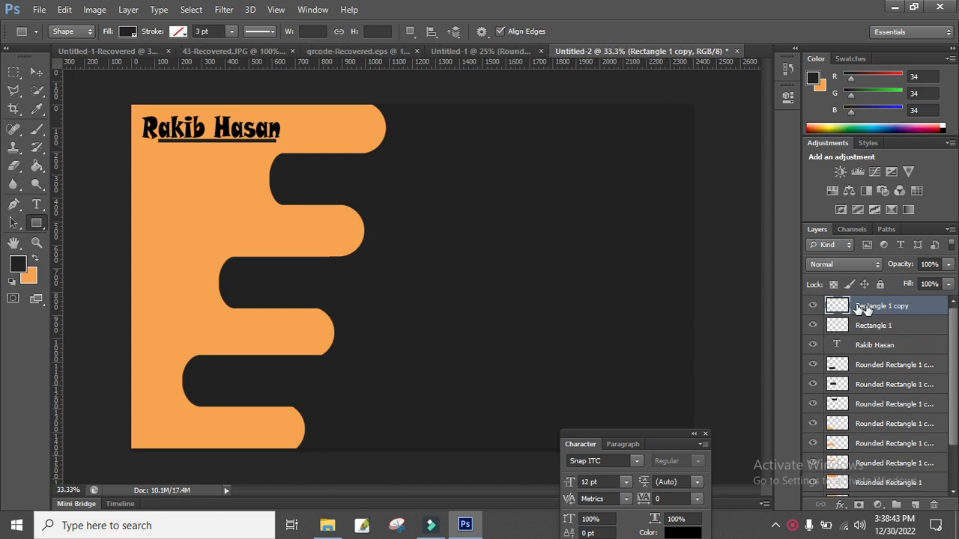
pyautogui.hotkey('ctrl', 't')
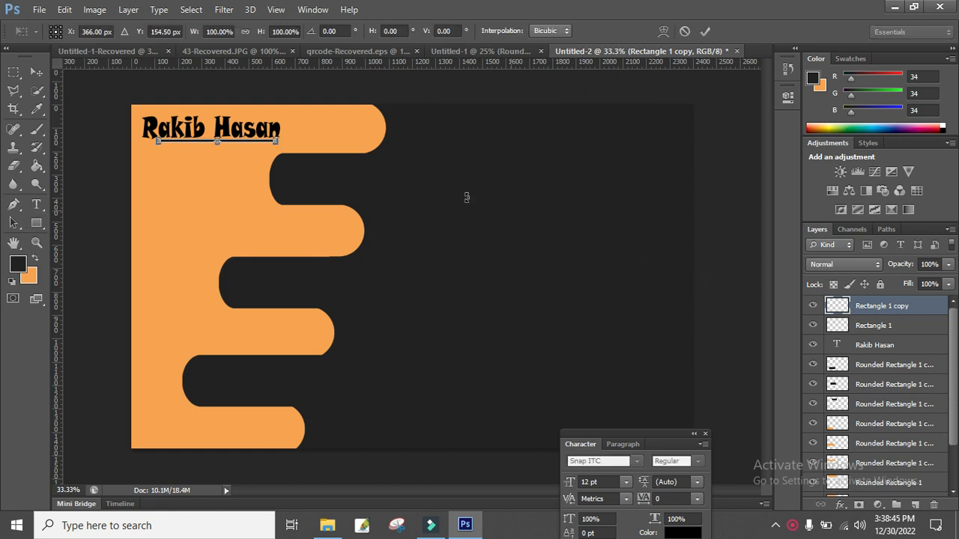
pyautogui.keyDown('ctrl'); pyautogui.click(279, 141); pyautogui.keyUp('ctrl')
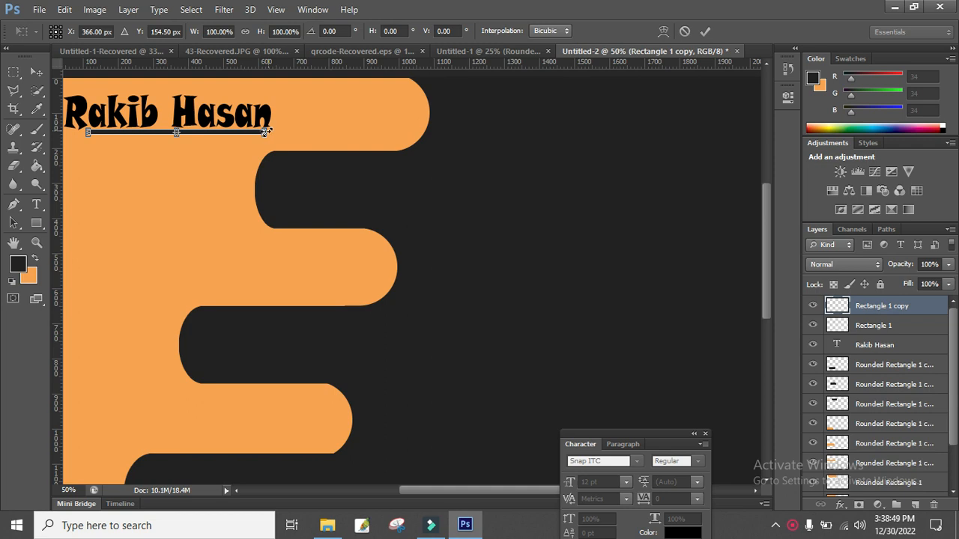
pyautogui.moveTo(263, 132); pyautogui.dragTo(177, 132)
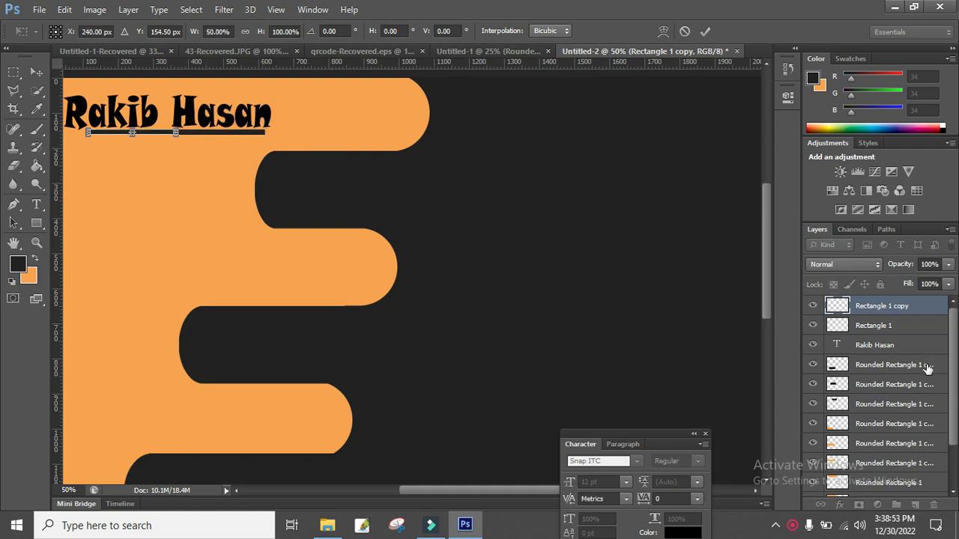
pyautogui.press('Return')
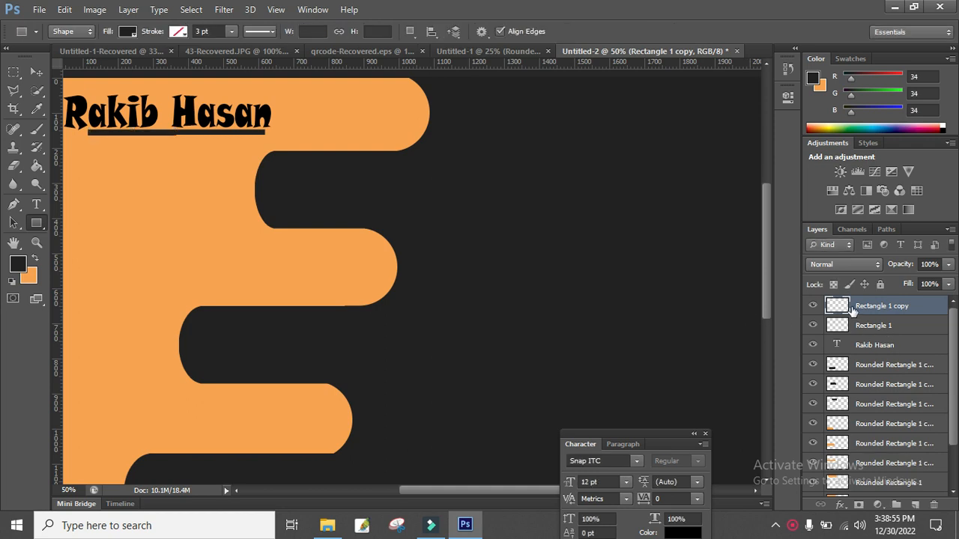
pyautogui.keyDown('ctrl'); pyautogui.click(856, 307); pyautogui.keyUp('ctrl')
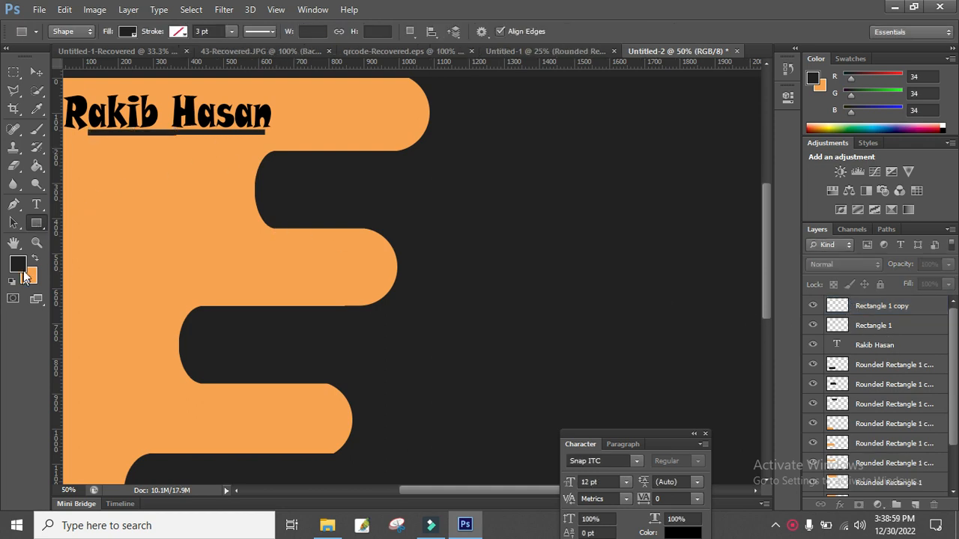
# Set the foreground colour to white and pick the Paint Bucket on the Rectangle 1 copy layer.
pyautogui.click(22, 267)
pyautogui.click(636, 223)
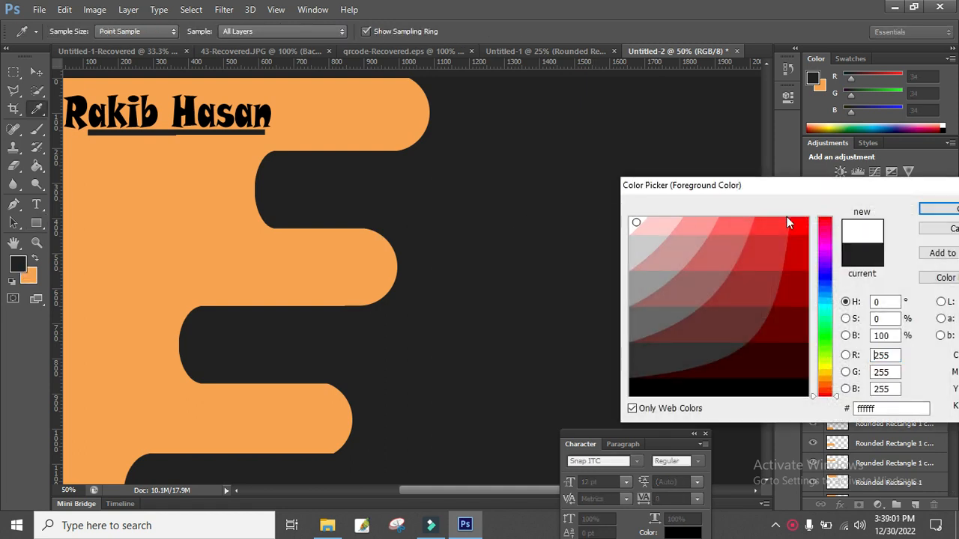
pyautogui.click(925, 211)
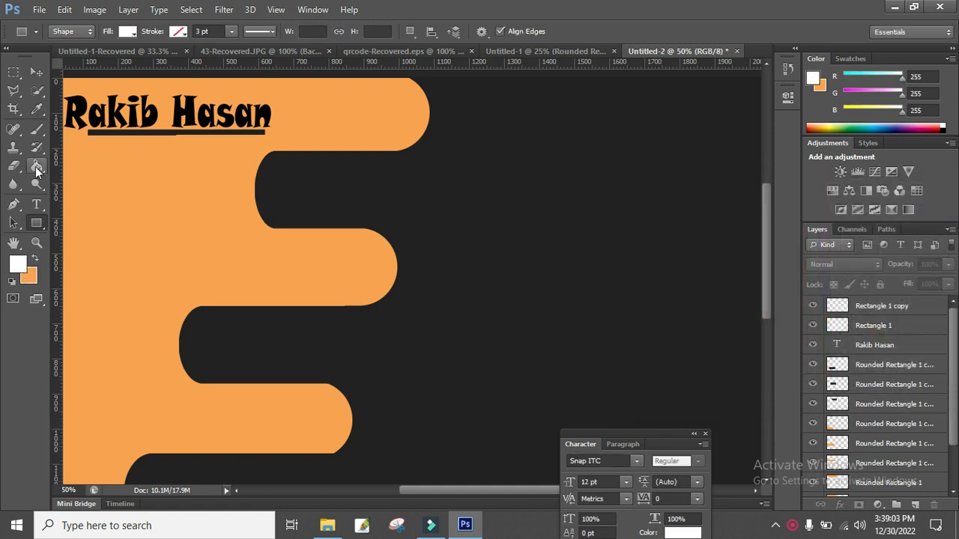
pyautogui.click(35, 167)
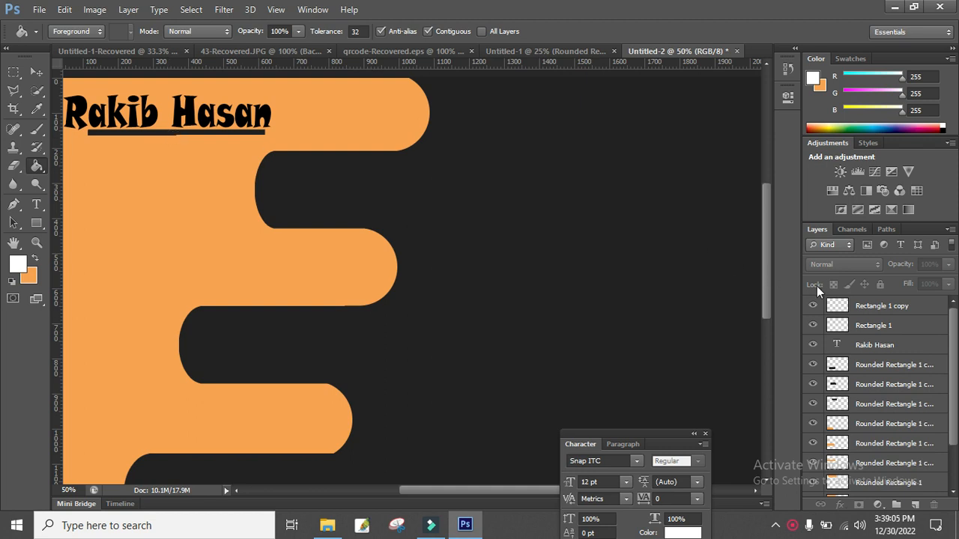
pyautogui.click(860, 306)
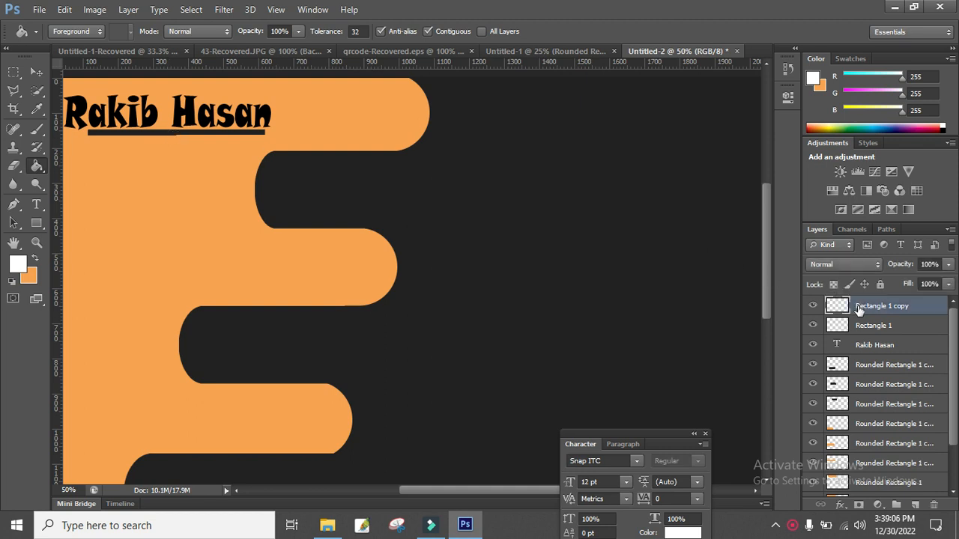
pyautogui.click(143, 136)
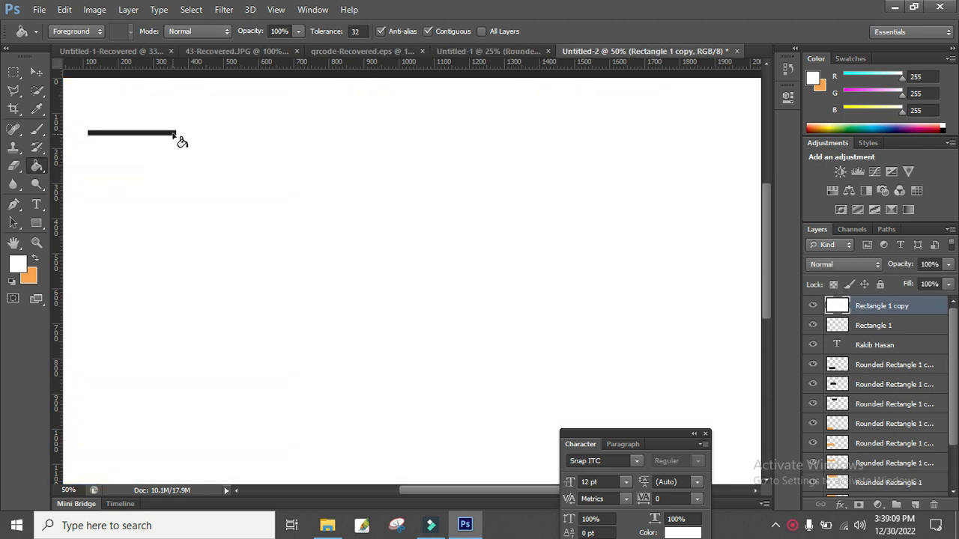
pyautogui.hotkey('ctrl', 'z')
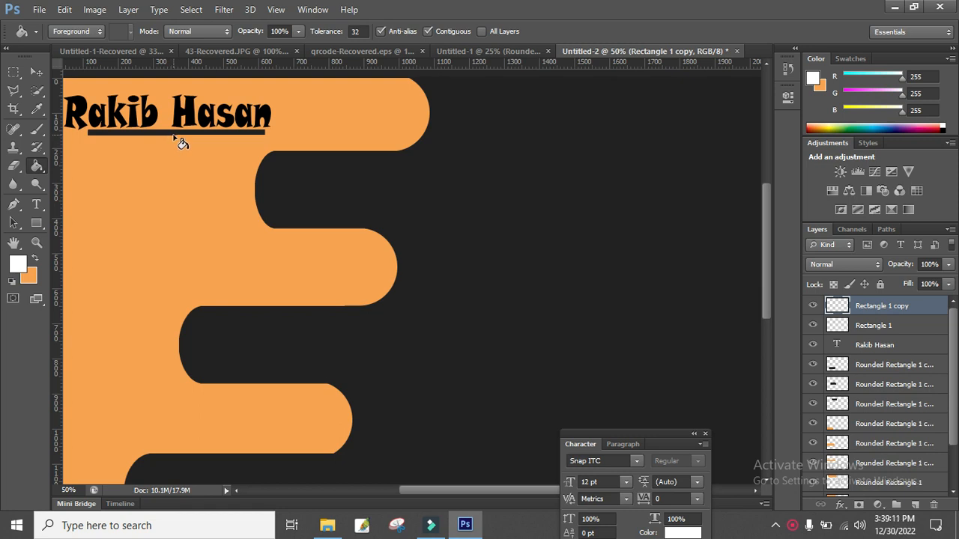
pyautogui.click(181, 143)
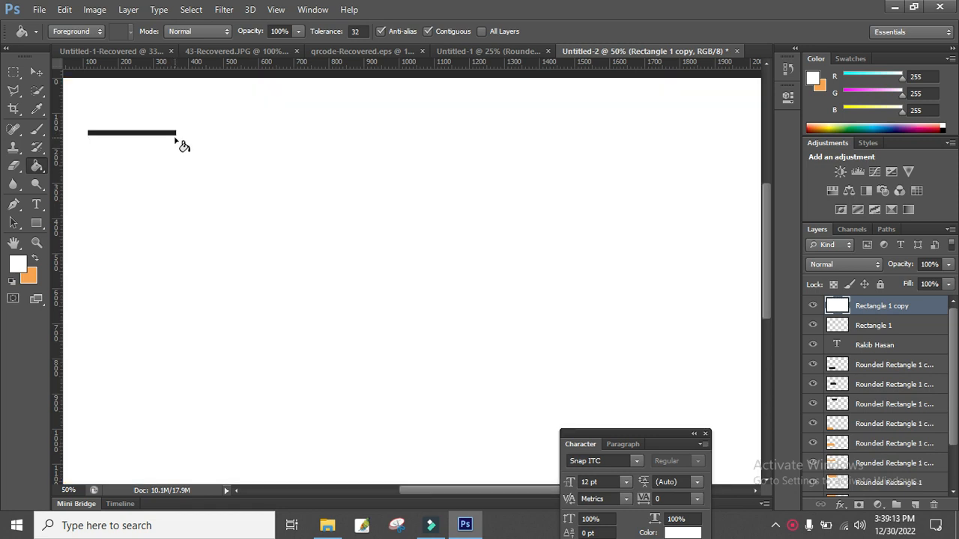
pyautogui.hotkey('ctrl', 'z')
# Fill the left part of the underline bar white, leaving the right part black.
pyautogui.keyDown('ctrl'); pyautogui.click(179, 140); pyautogui.keyUp('ctrl')
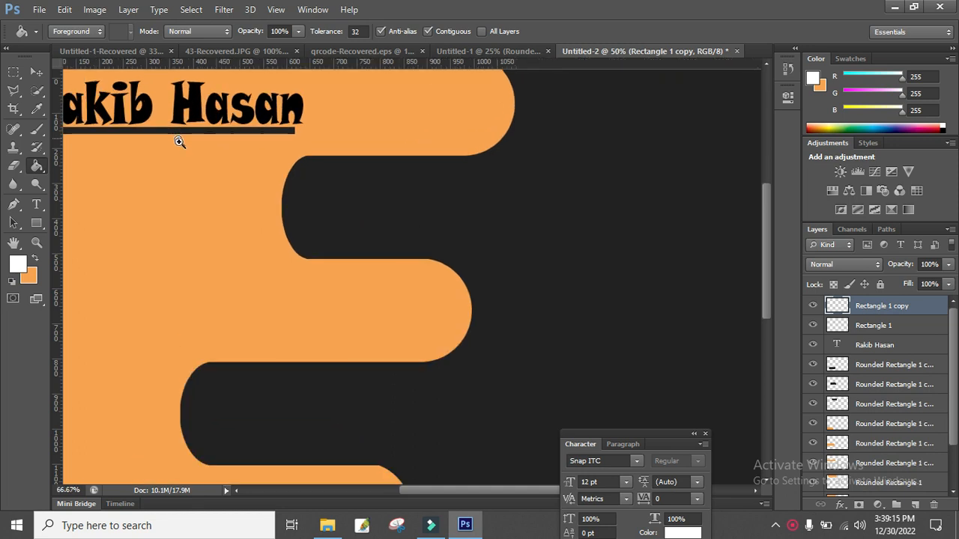
pyautogui.keyDown('ctrl'); pyautogui.click(179, 140); pyautogui.keyUp('ctrl')
pyautogui.click(155, 129)
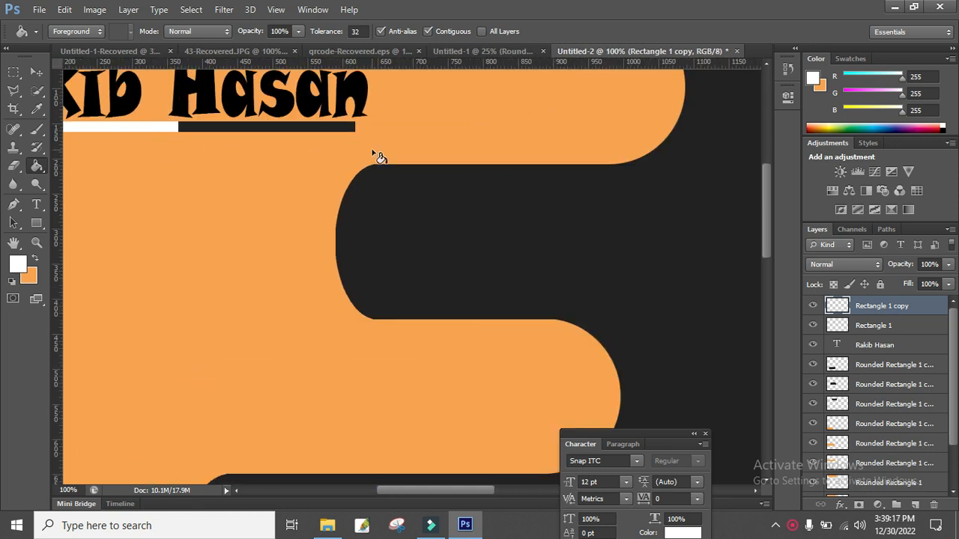
pyautogui.keyDown('ctrl'); pyautogui.keyDown('alt'); pyautogui.click(295, 163); pyautogui.keyUp('alt'); pyautogui.keyUp('ctrl')
pyautogui.keyDown('ctrl'); pyautogui.keyDown('alt'); pyautogui.click(295, 163); pyautogui.keyUp('alt'); pyautogui.keyUp('ctrl')
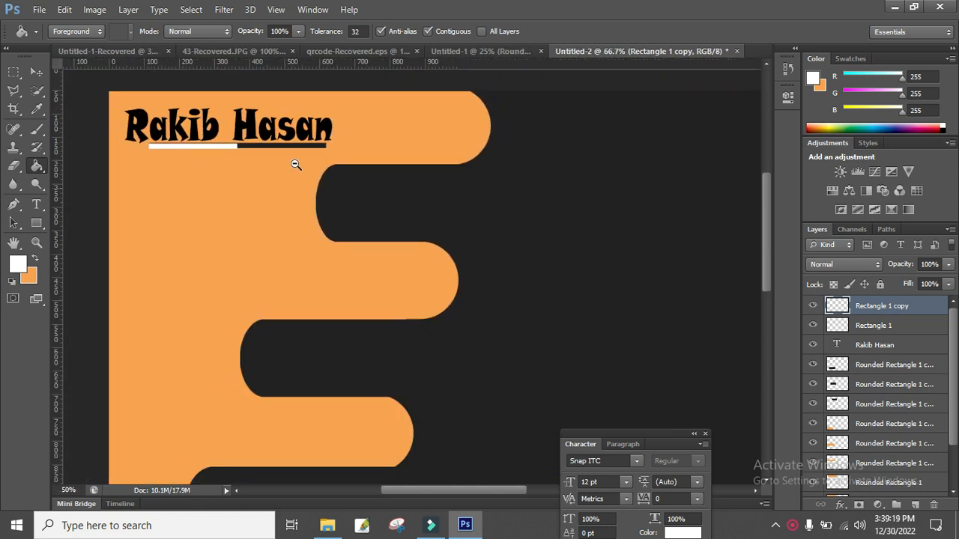
pyautogui.keyDown('ctrl'); pyautogui.keyDown('alt'); pyautogui.click(295, 163); pyautogui.keyUp('alt'); pyautogui.keyUp('ctrl')
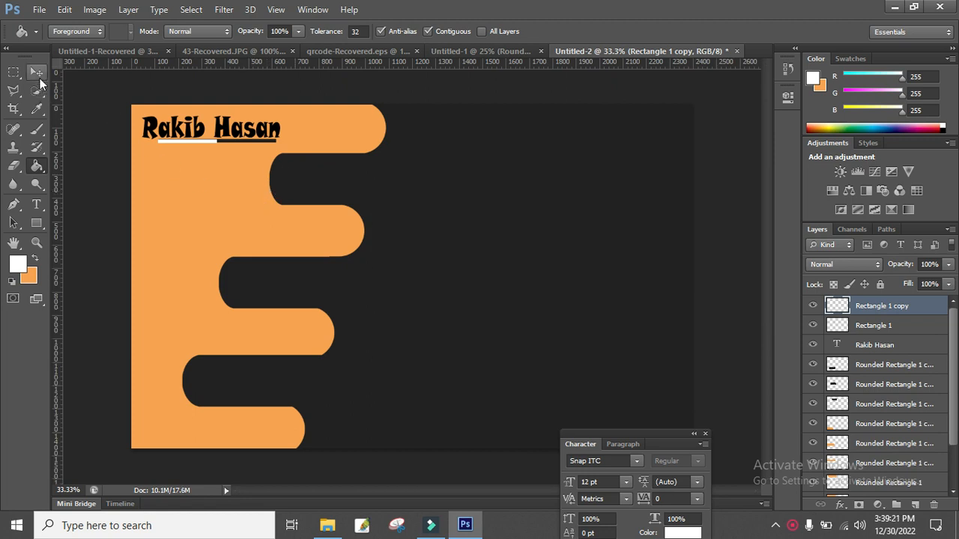
pyautogui.click(37, 73)
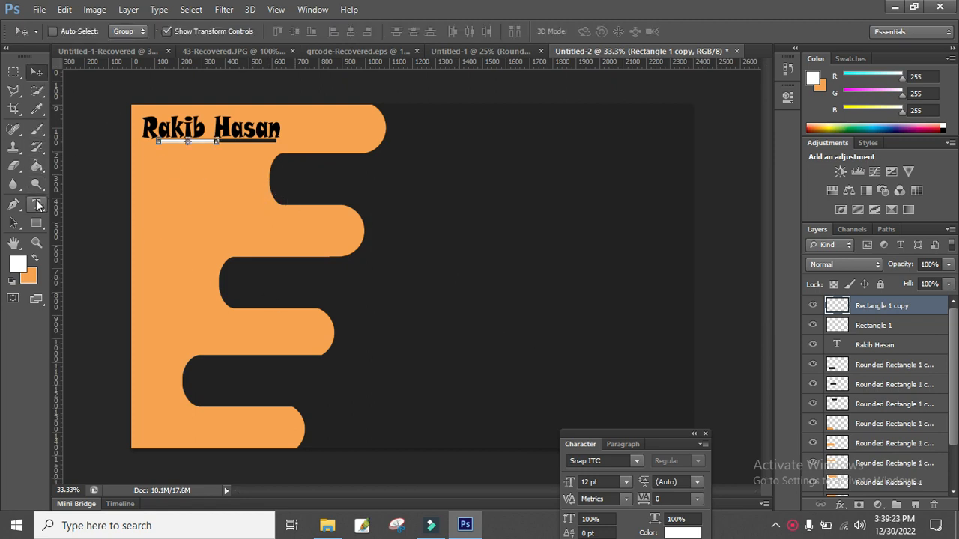
# Type a 'Director' title line just below the name.
pyautogui.click(39, 205)
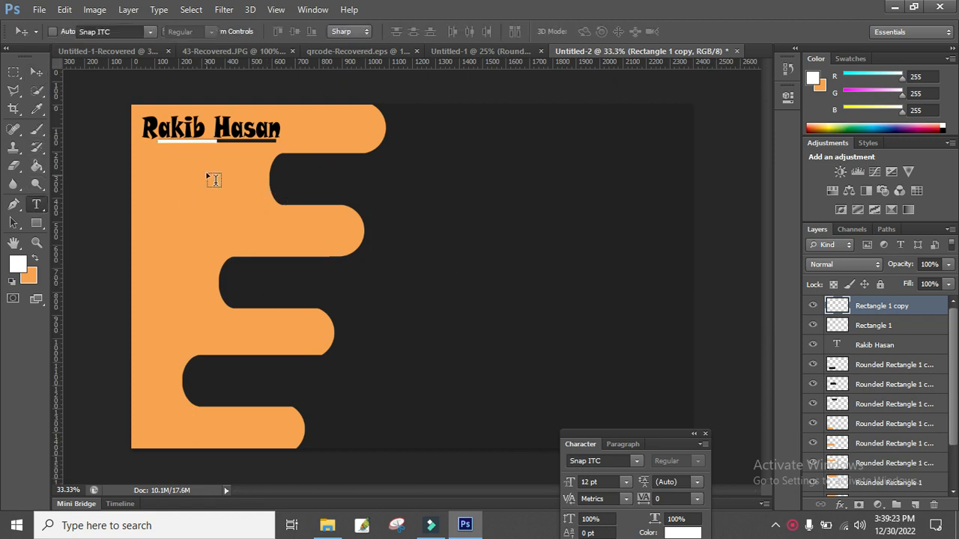
pyautogui.click(304, 178)
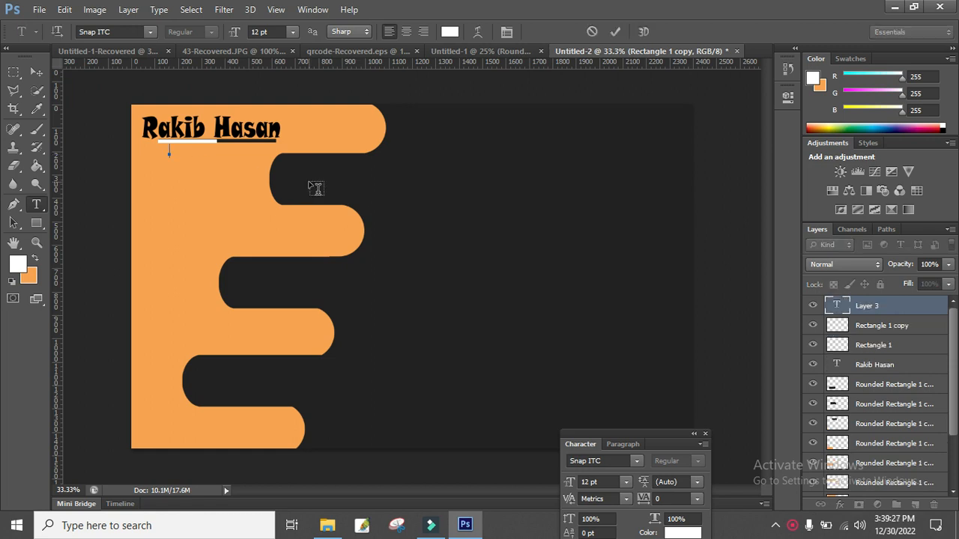
pyautogui.write('Director')
pyautogui.hotkey('ctrl', 'a')
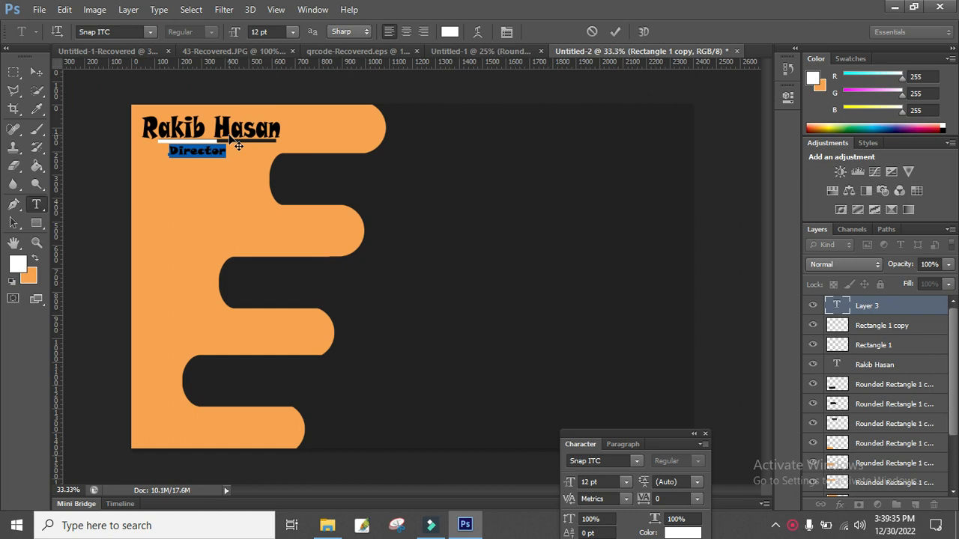
# Colour the Director text black, sampled from the name.
pyautogui.click(37, 109)
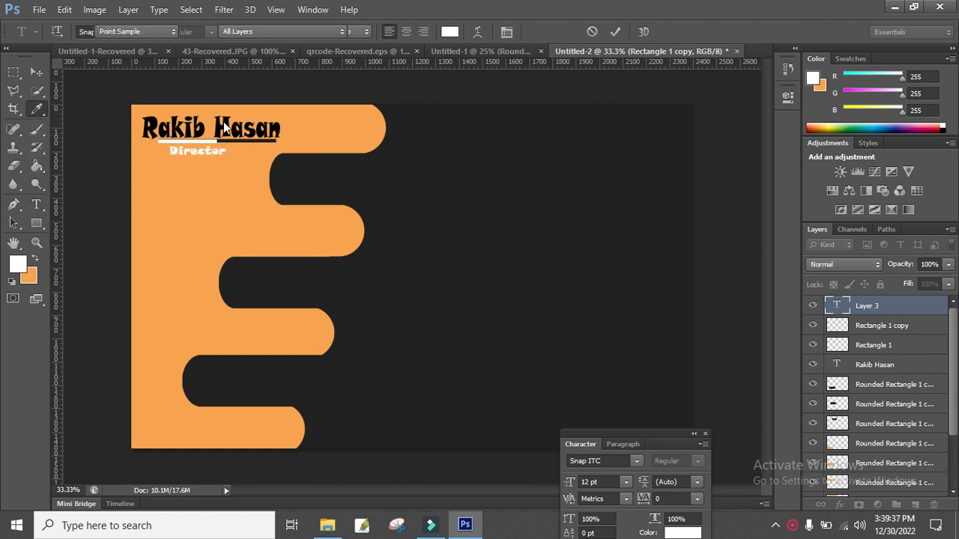
pyautogui.click(223, 120)
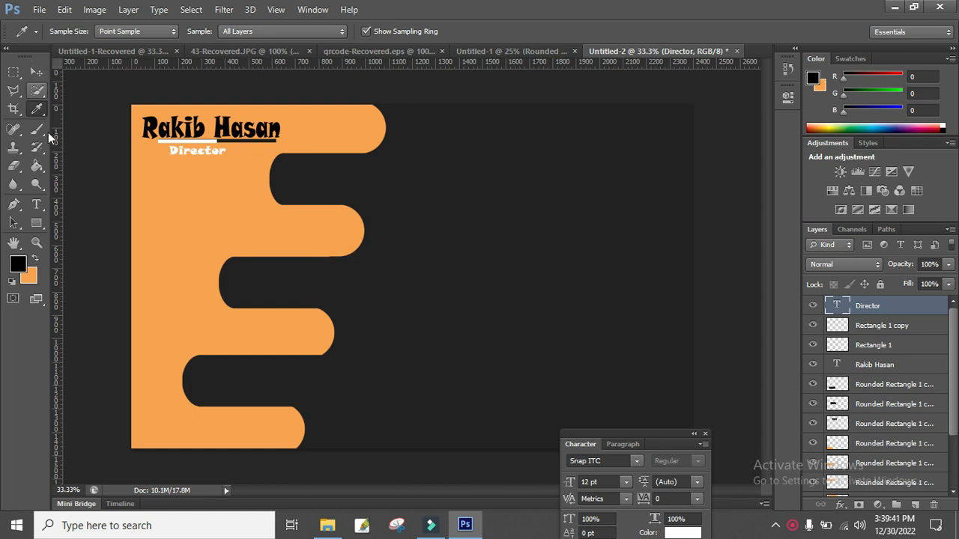
pyautogui.click(36, 204)
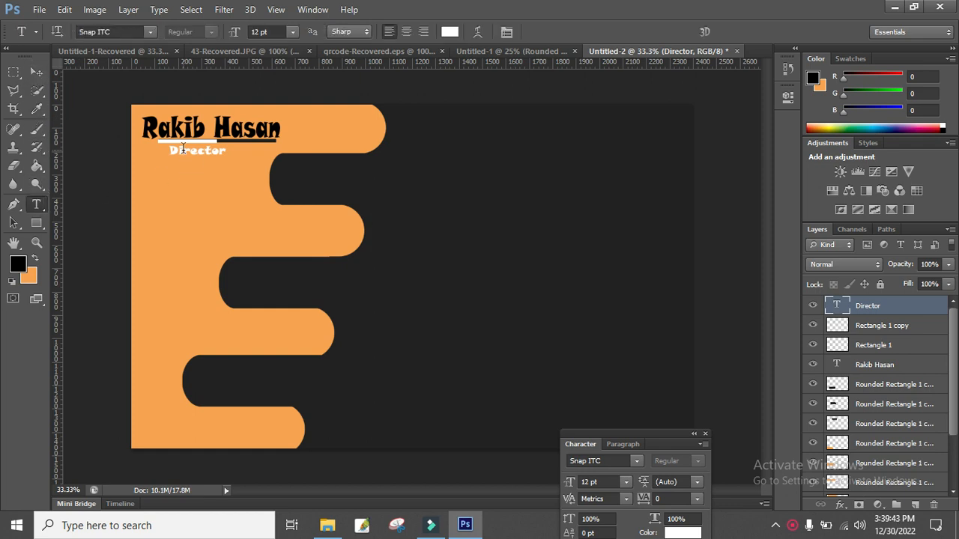
pyautogui.doubleClick(227, 149)
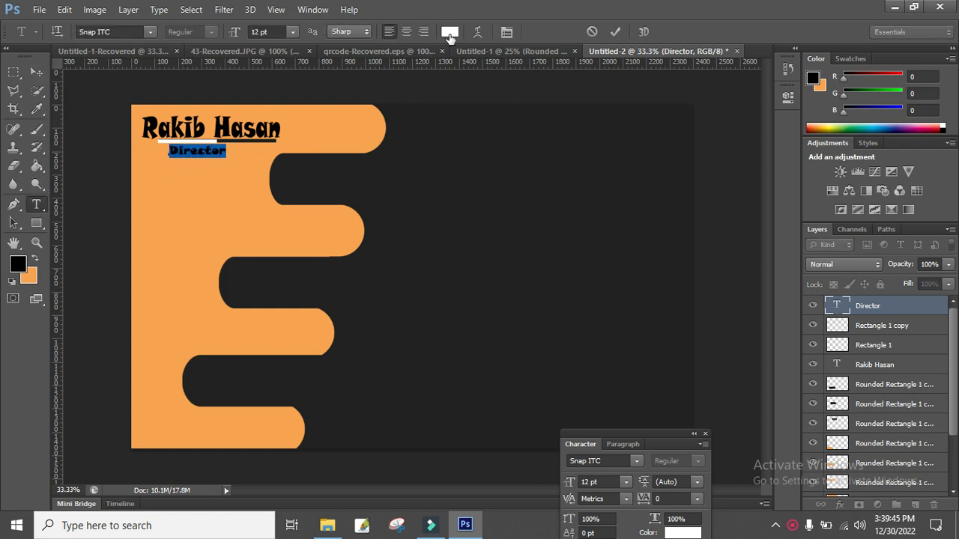
pyautogui.click(449, 31)
pyautogui.click(232, 125)
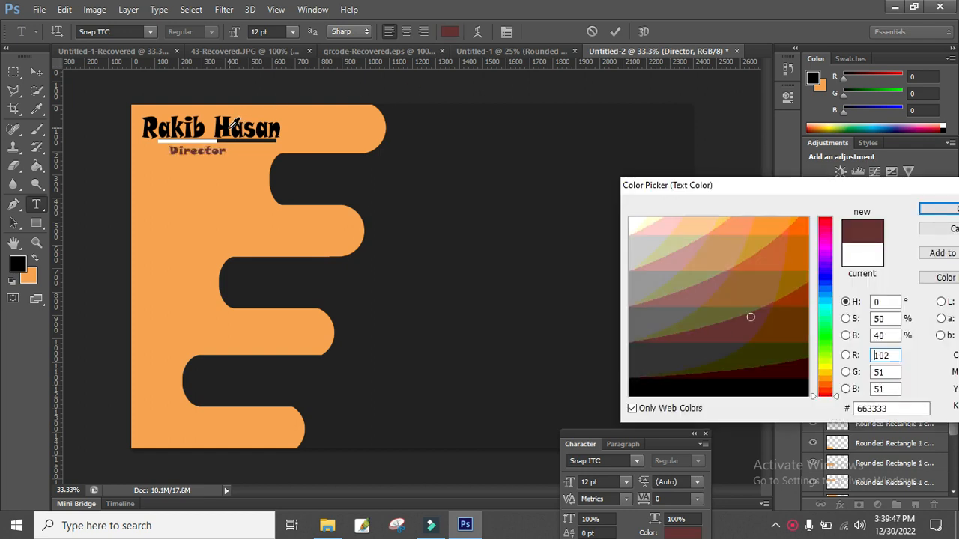
pyautogui.click(281, 128)
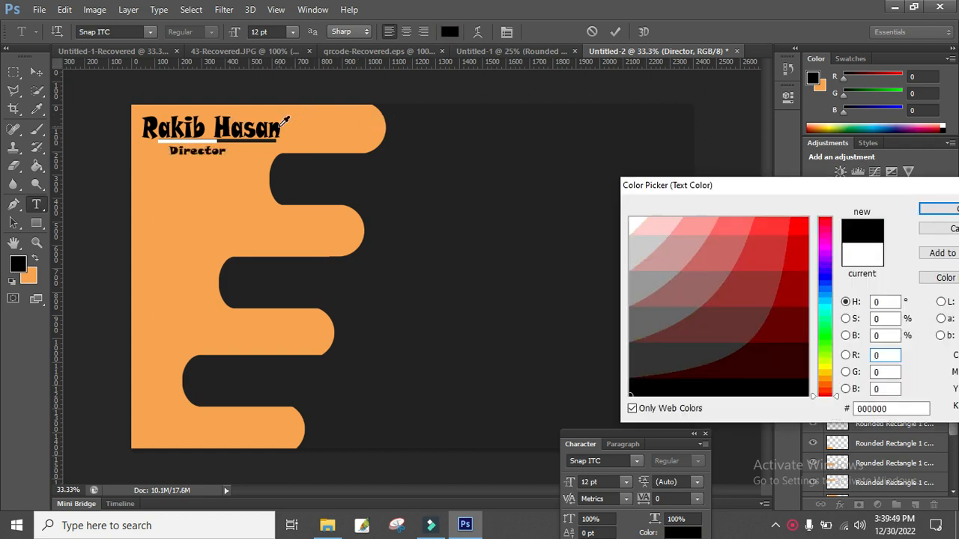
pyautogui.click(935, 209)
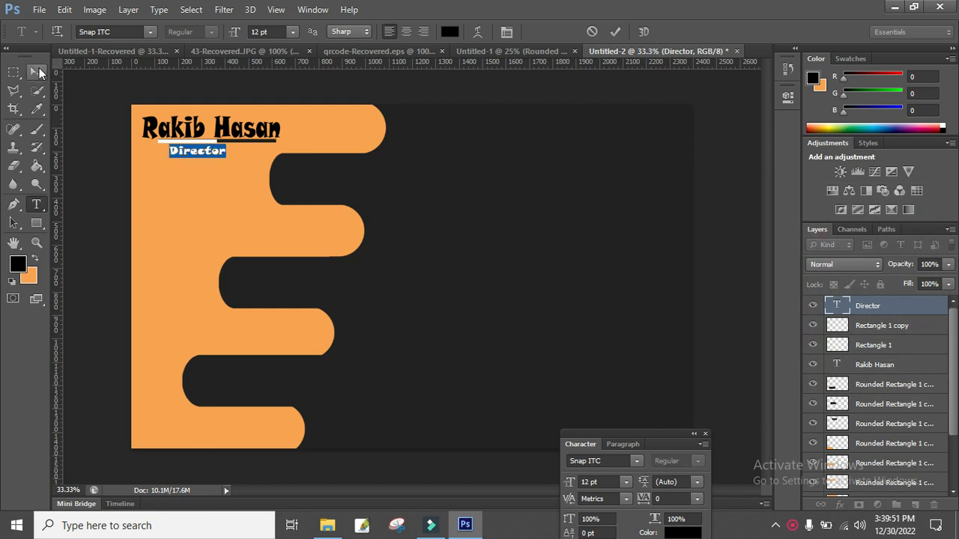
pyautogui.hotkey('ctrl', 'Return')
# Scale Director to about 142% and shift it right and slightly down under the name's end.
pyautogui.moveTo(225, 155); pyautogui.dragTo(251, 163)
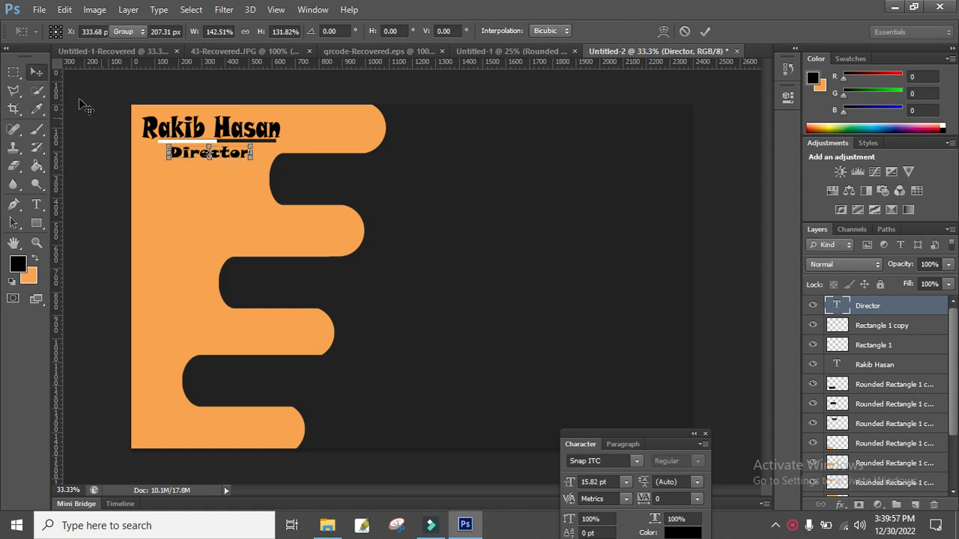
pyautogui.click(36, 74)
pyautogui.moveTo(232, 156); pyautogui.dragTo(257, 159)
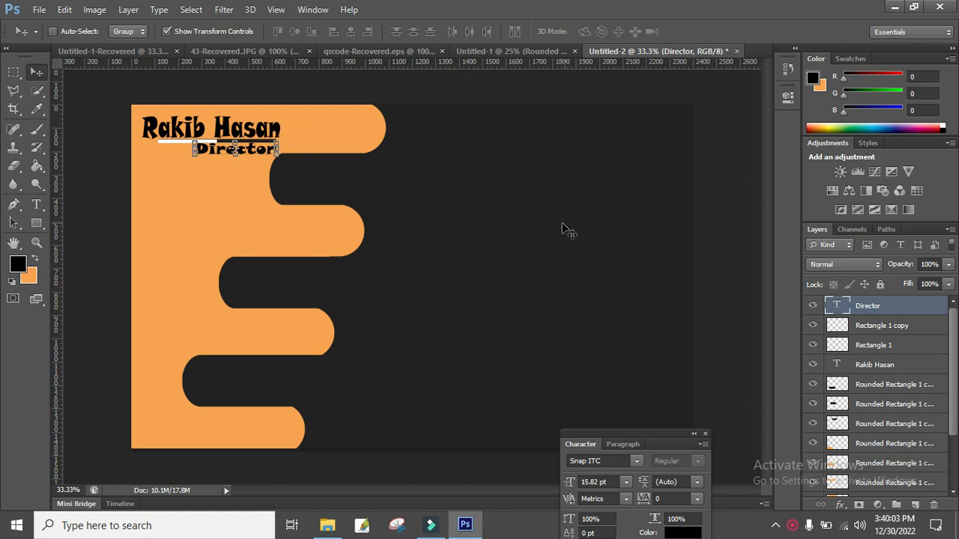
pyautogui.press('m')
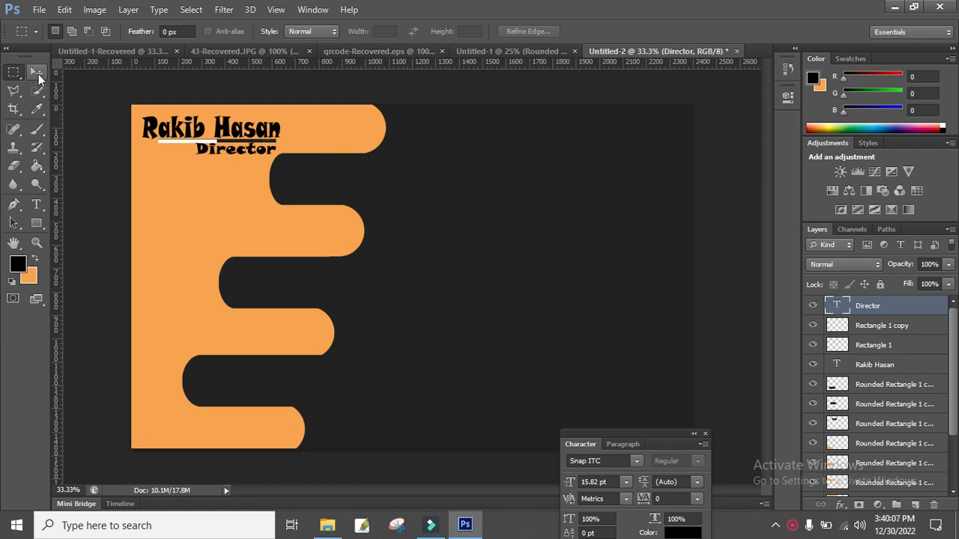
pyautogui.click(37, 73)
pyautogui.press('Down')
pyautogui.press('Down')
pyautogui.press('Down')
pyautogui.press('Down')
pyautogui.press('Down')
pyautogui.press('Down')
pyautogui.press('Down')
pyautogui.press('Down')
pyautogui.press('Down')
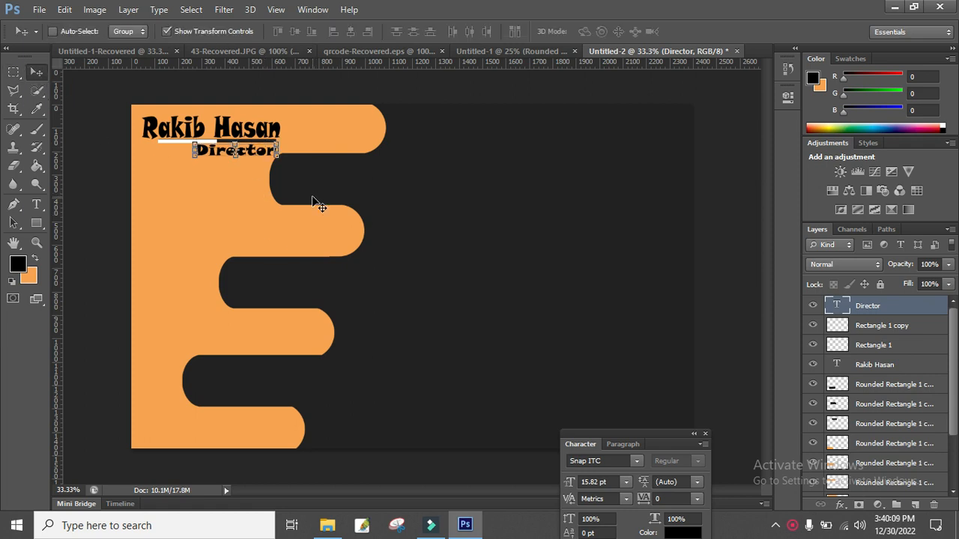
pyautogui.press('Down')
pyautogui.press('Down')
pyautogui.press('Down')
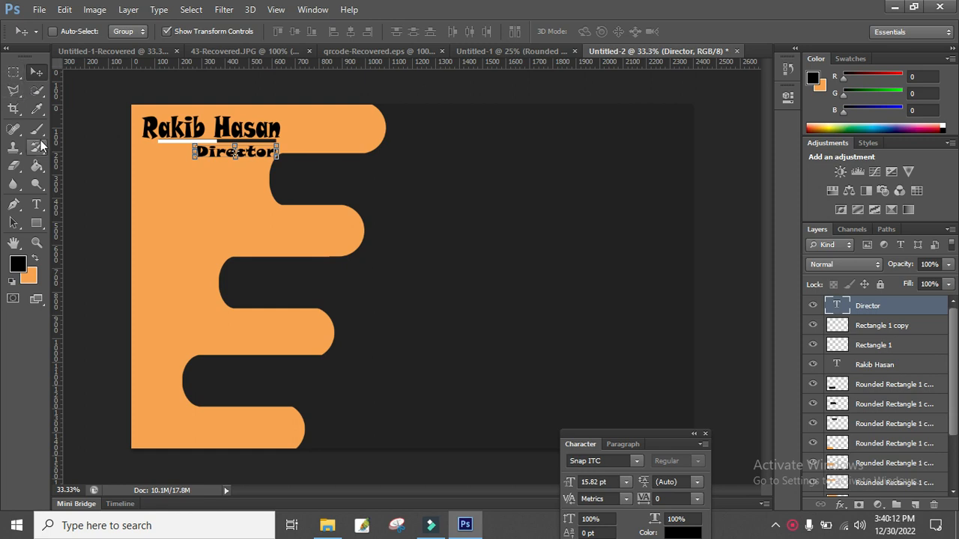
pyautogui.click(13, 73)
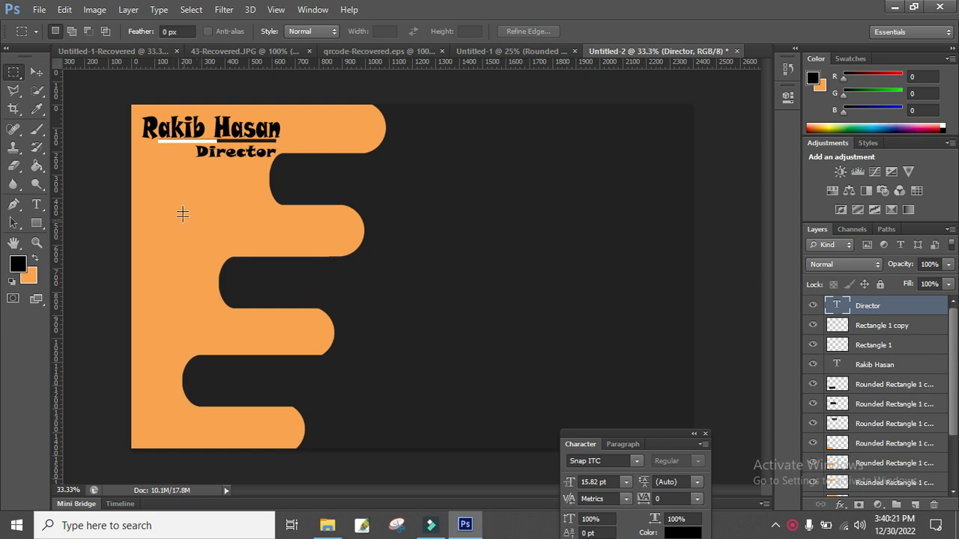
# Place the qrcode image file into the card.
pyautogui.click(39, 10)
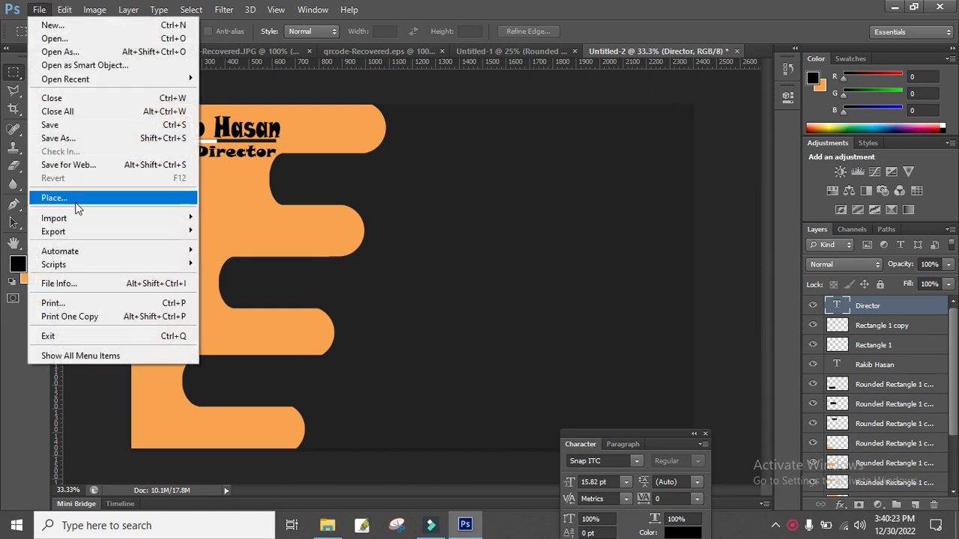
pyautogui.click(108, 199)
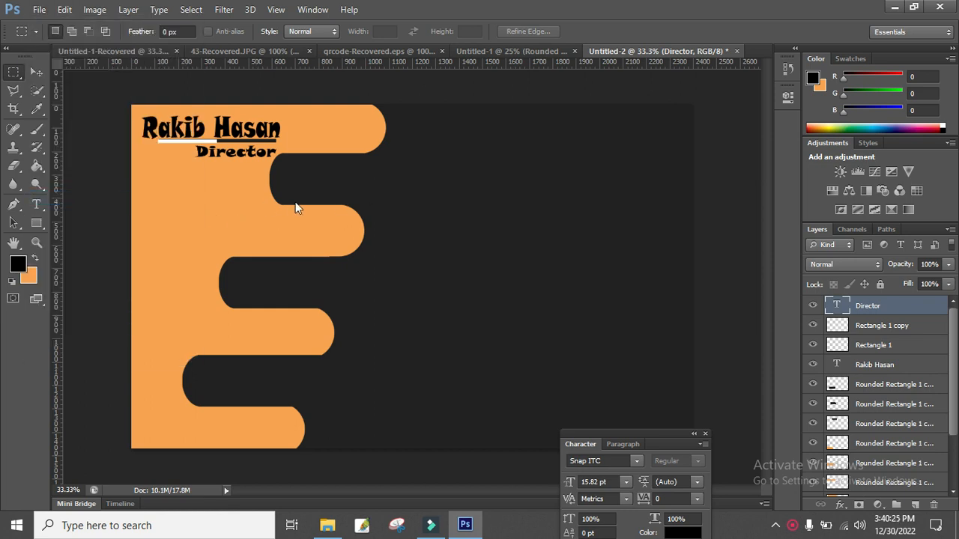
pyautogui.click(562, 238)
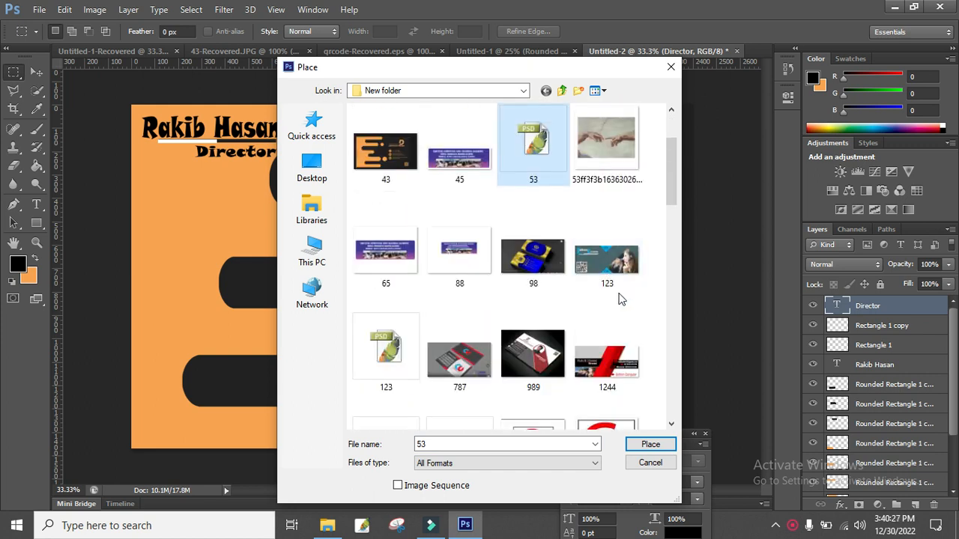
pyautogui.scroll(-3, 621, 295)
pyautogui.scroll(-3, 626, 305)
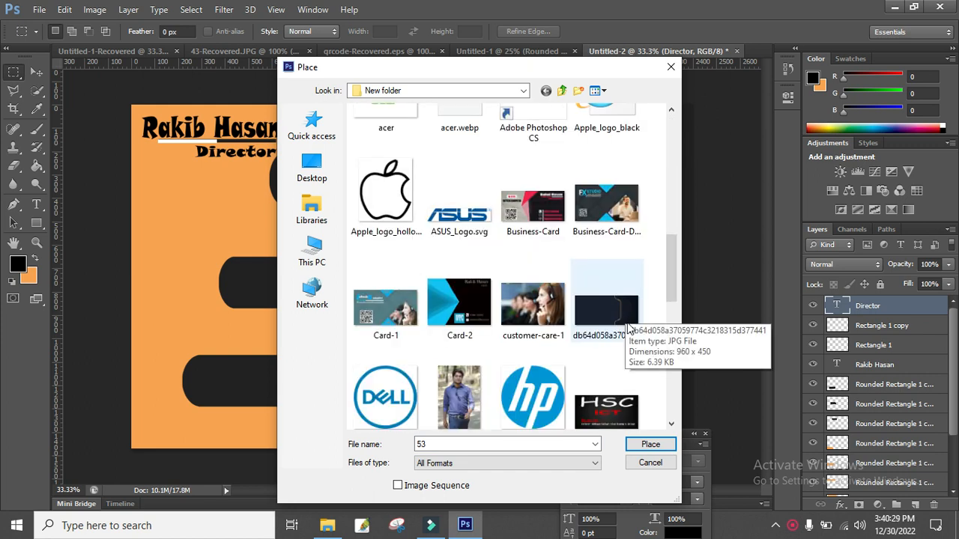
pyautogui.scroll(-5, 628, 326)
pyautogui.click(604, 135)
pyautogui.doubleClick(604, 135)
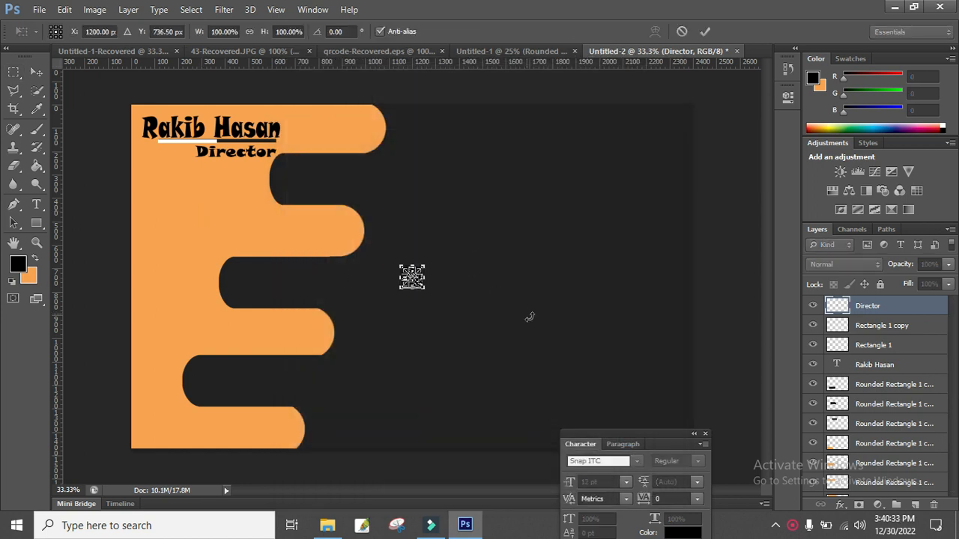
# Scale the QR code to about 284% and position it beside the E shape.
pyautogui.moveTo(424, 290); pyautogui.dragTo(210, 203)
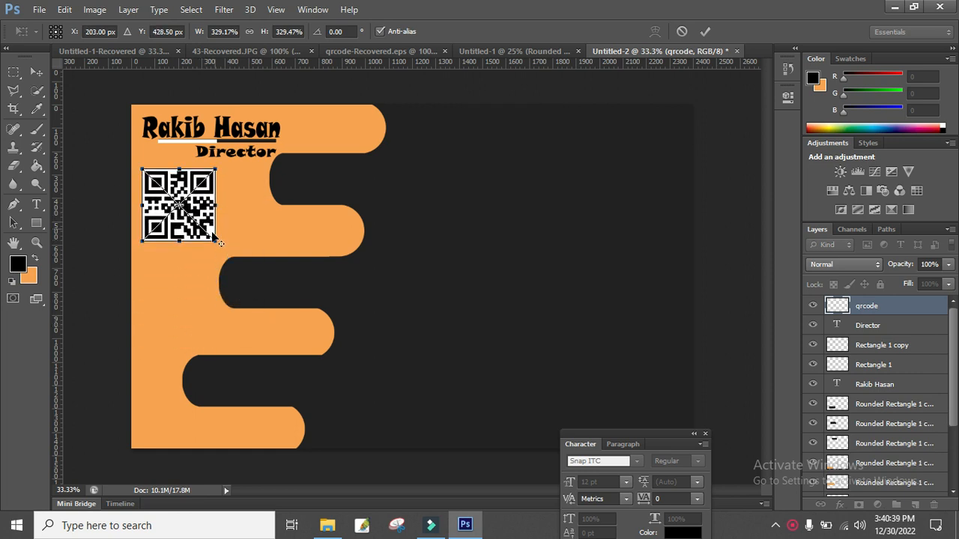
pyautogui.moveTo(215, 241); pyautogui.dragTo(169, 427)
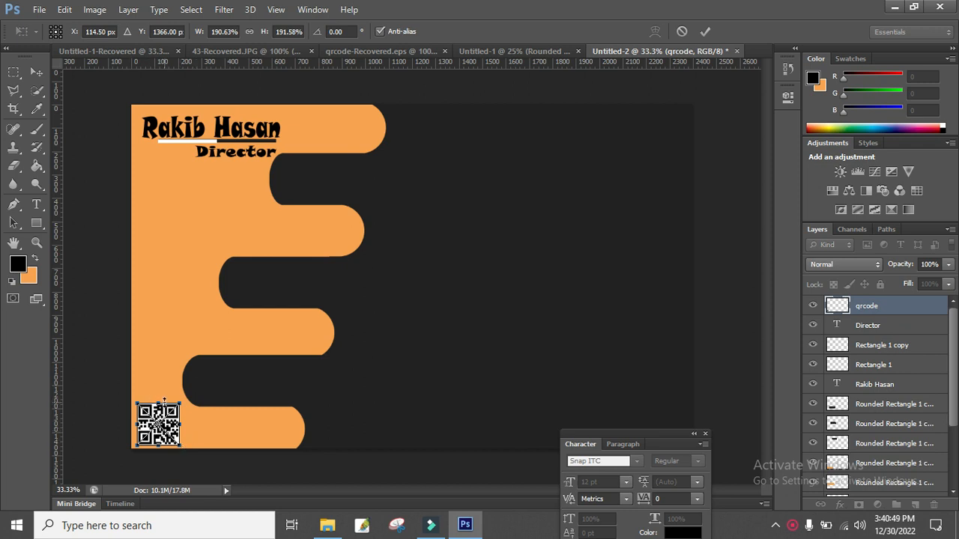
pyautogui.moveTo(169, 424); pyautogui.dragTo(196, 225)
pyautogui.moveTo(185, 265)
pyautogui.mouseDown()
pyautogui.moveTo(197, 278)
pyautogui.moveTo(199, 255)
pyautogui.mouseUp()
pyautogui.press('Return')
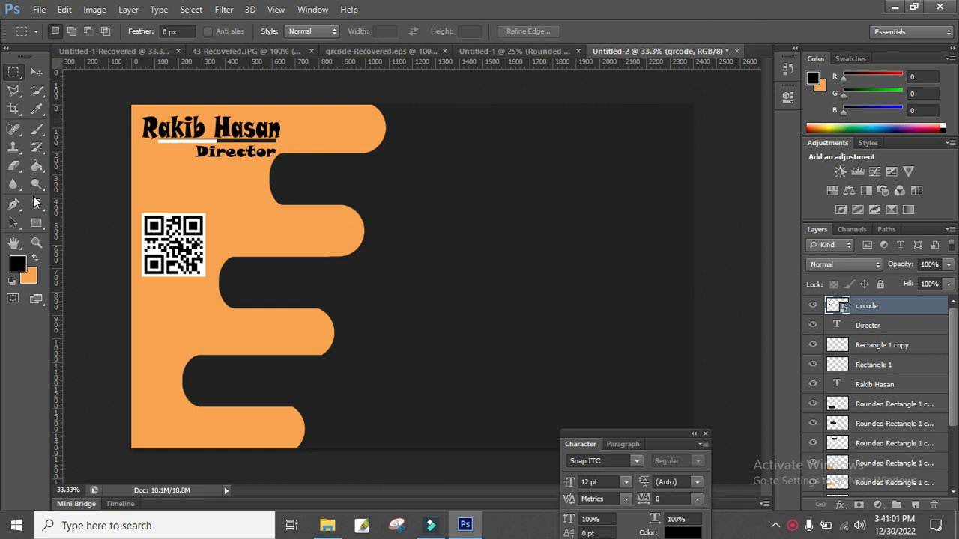
# Draw a rounded-rectangle pill shape near the card's top-right corner.
pyautogui.click(37, 224)
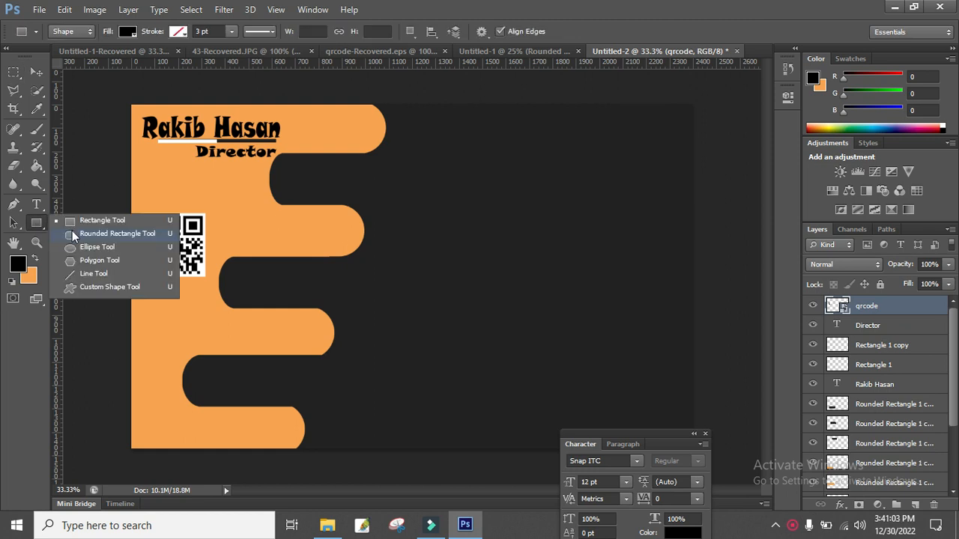
pyautogui.click(75, 235)
pyautogui.moveTo(554, 136); pyautogui.dragTo(667, 171)
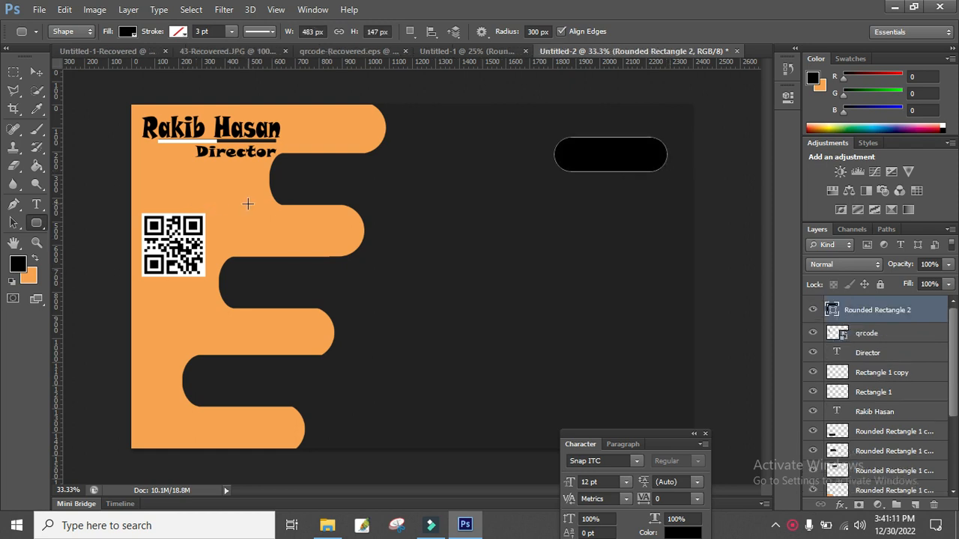
# Rasterize the pill layer and fill it with orange.
pyautogui.click(35, 257)
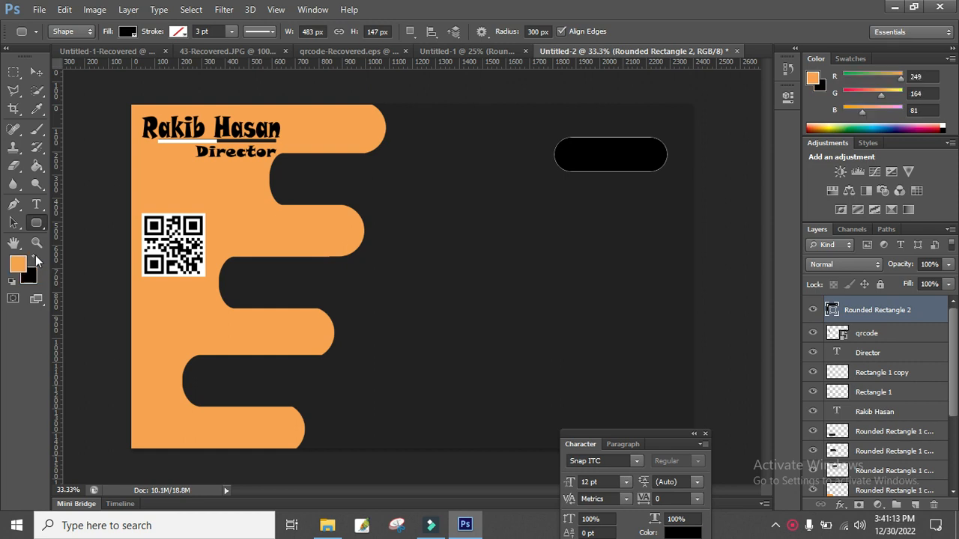
pyautogui.click(37, 165)
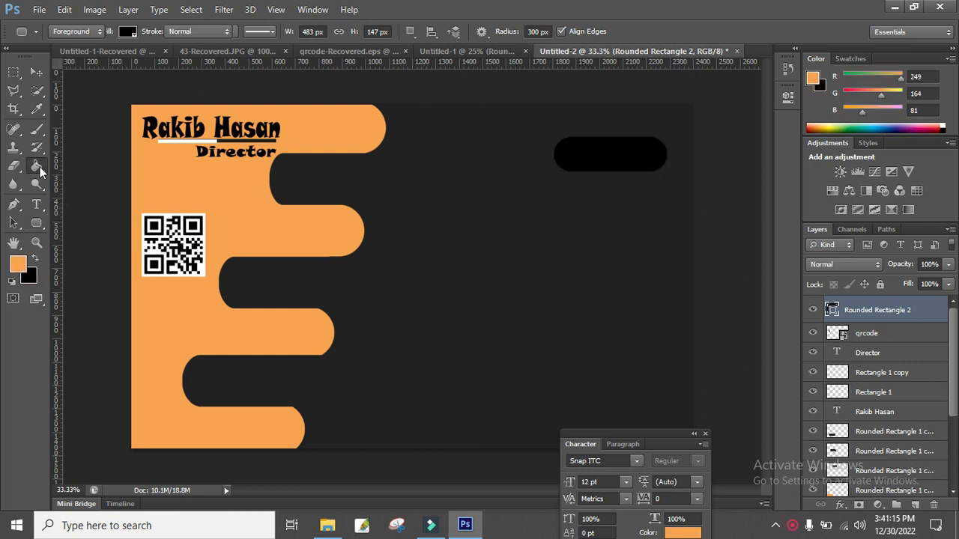
pyautogui.rightClick(837, 310)
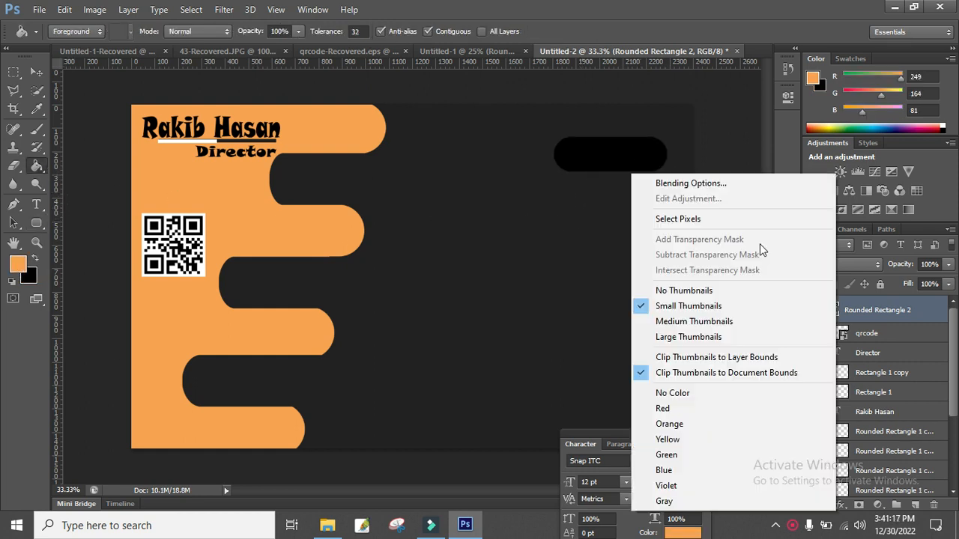
pyautogui.rightClick(879, 312)
pyautogui.rightClick(647, 170)
pyautogui.click(599, 164)
pyautogui.click(636, 170)
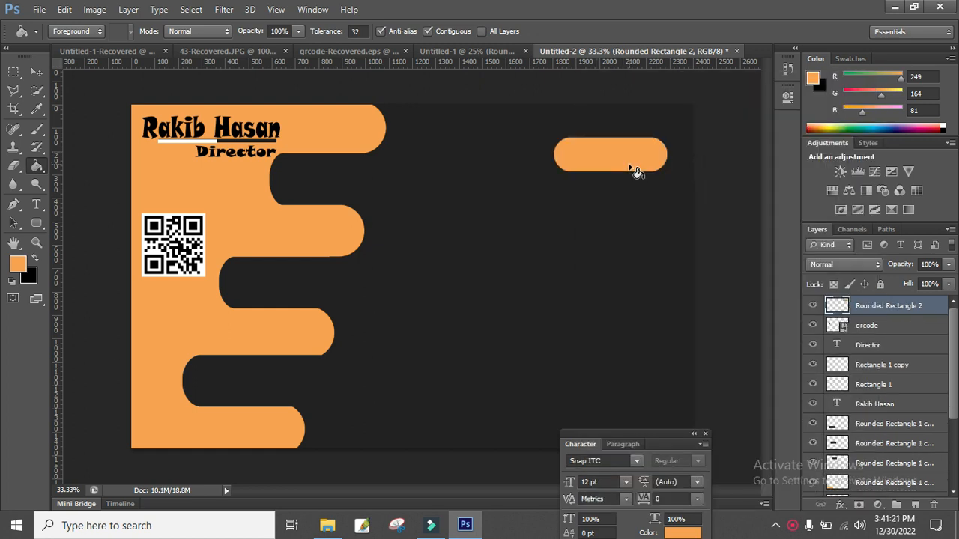
# Add white 'STC' text inside the orange pill, enlarged to about 29 pt.
pyautogui.click(36, 204)
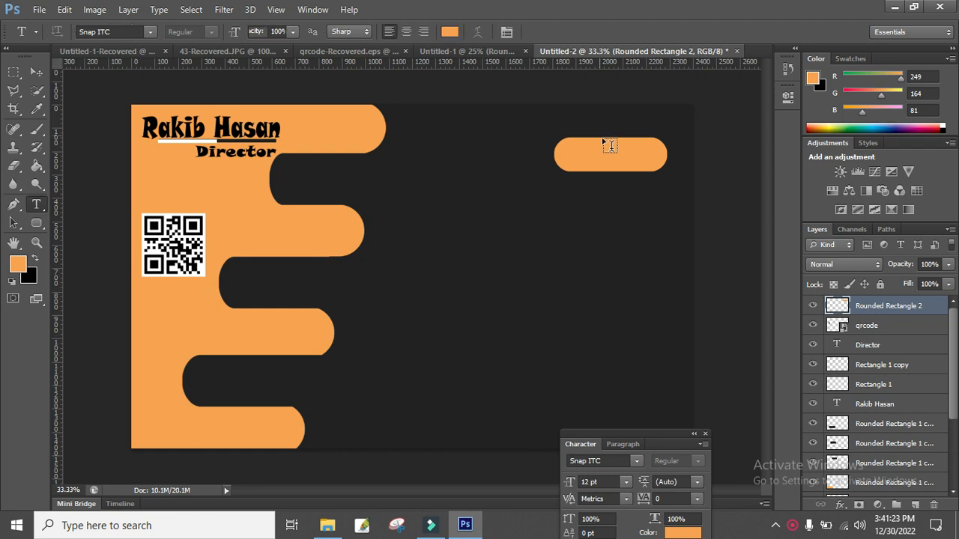
pyautogui.click(589, 147)
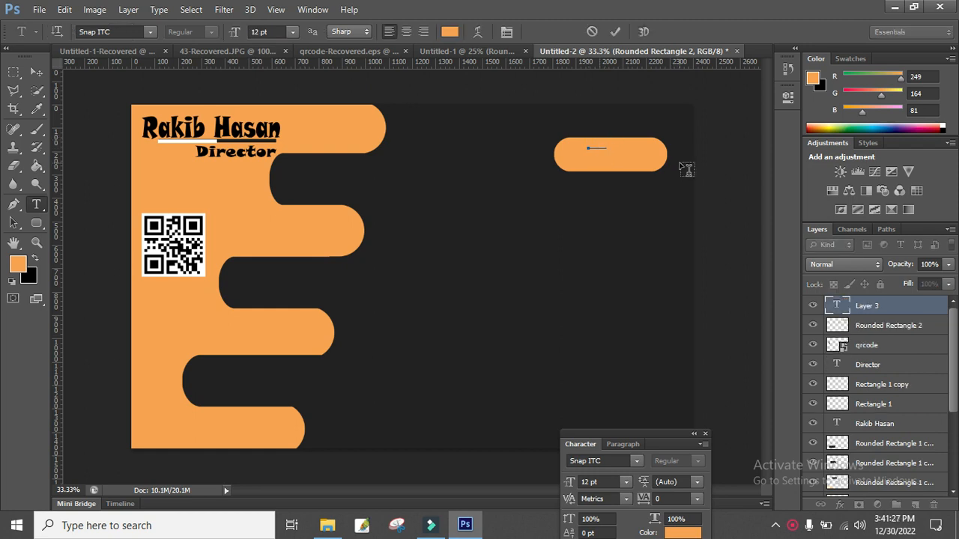
pyautogui.moveTo(617, 143); pyautogui.dragTo(544, 141)
pyautogui.click(449, 31)
pyautogui.click(638, 226)
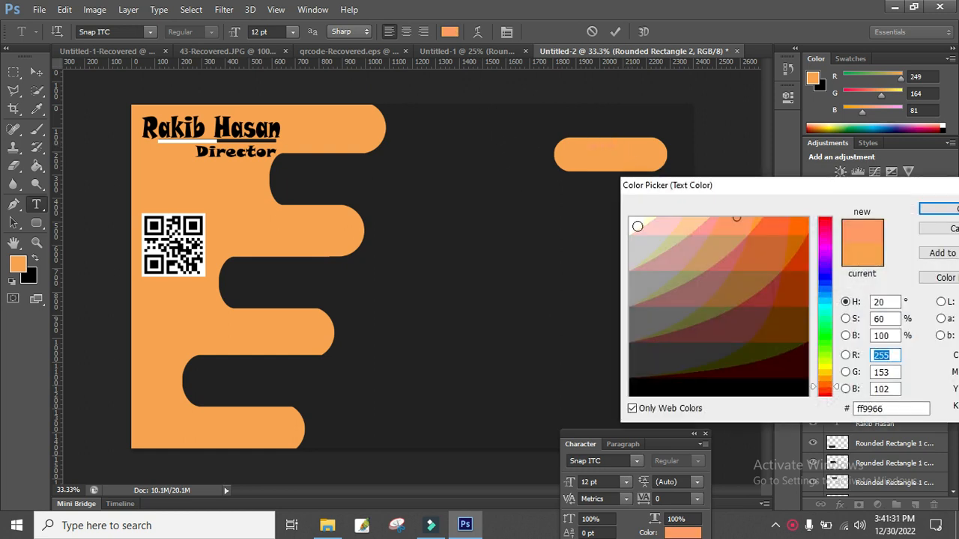
pyautogui.click(938, 210)
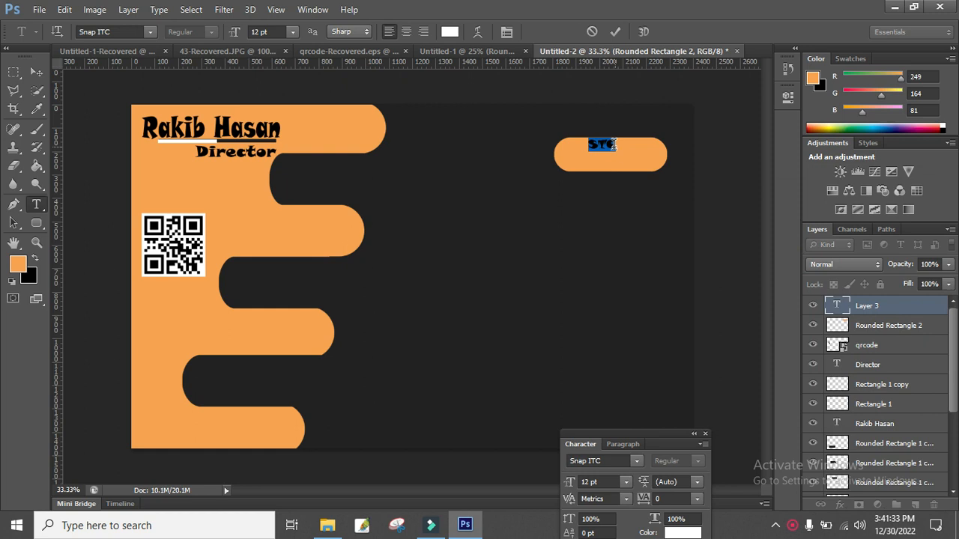
pyautogui.moveTo(616, 151); pyautogui.dragTo(579, 169)
pyautogui.click(615, 31)
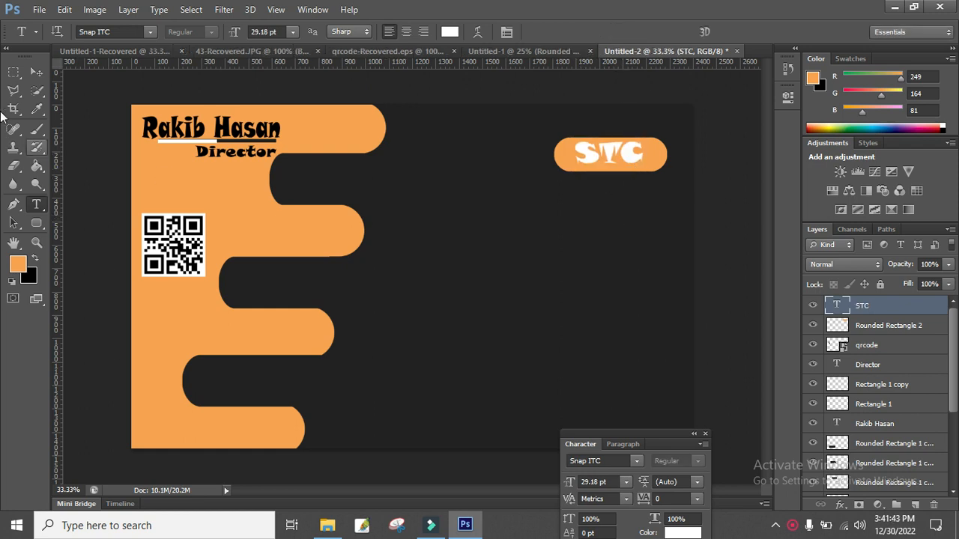
pyautogui.click(36, 73)
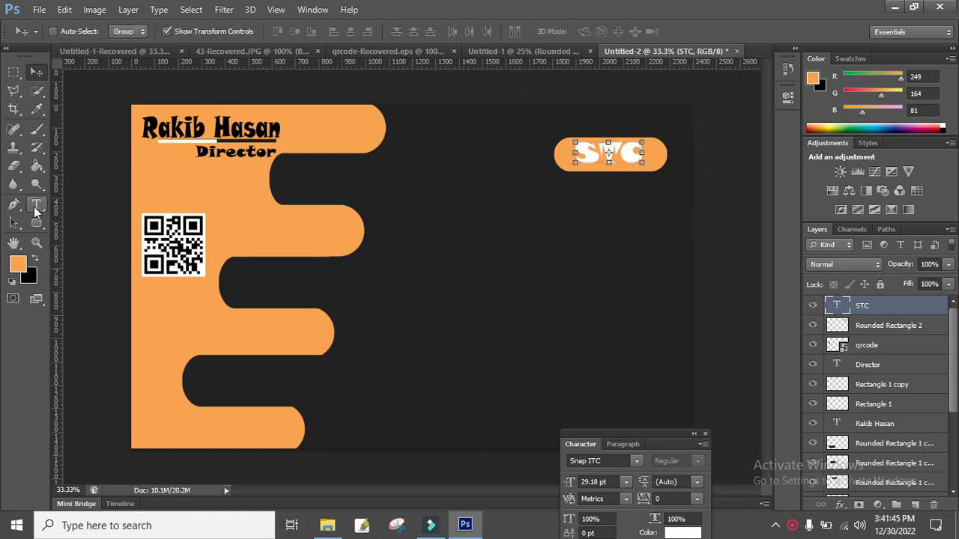
pyautogui.click(36, 204)
# Add large white 'Softech' text and move it just below the STC badge.
pyautogui.click(432, 208)
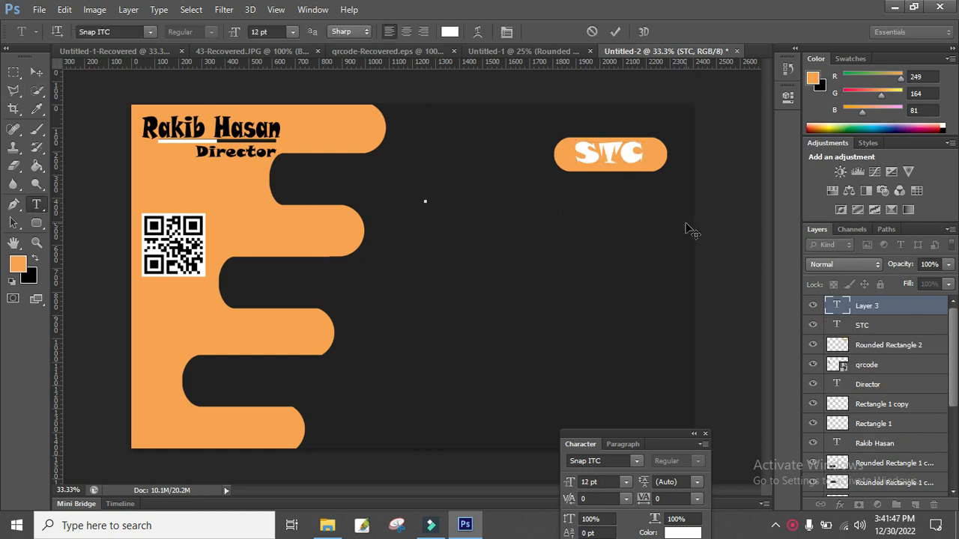
pyautogui.write('Softech Co')
pyautogui.press('Delete')
pyautogui.press('Delete')
pyautogui.press('Delete')
pyautogui.press('Delete')
pyautogui.press('Delete')
pyautogui.press('Delete')
pyautogui.press('Delete')
pyautogui.moveTo(480, 205); pyautogui.dragTo(555, 231)
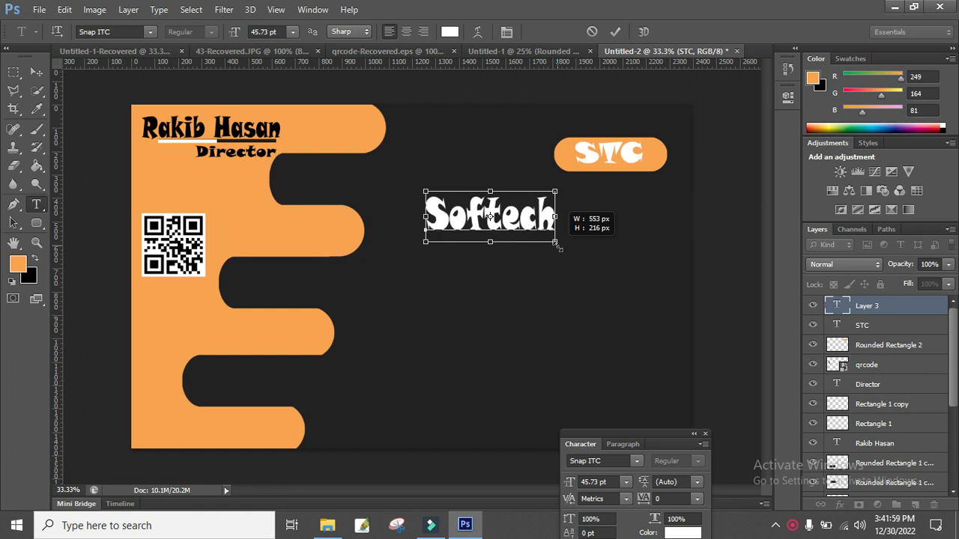
pyautogui.click(36, 71)
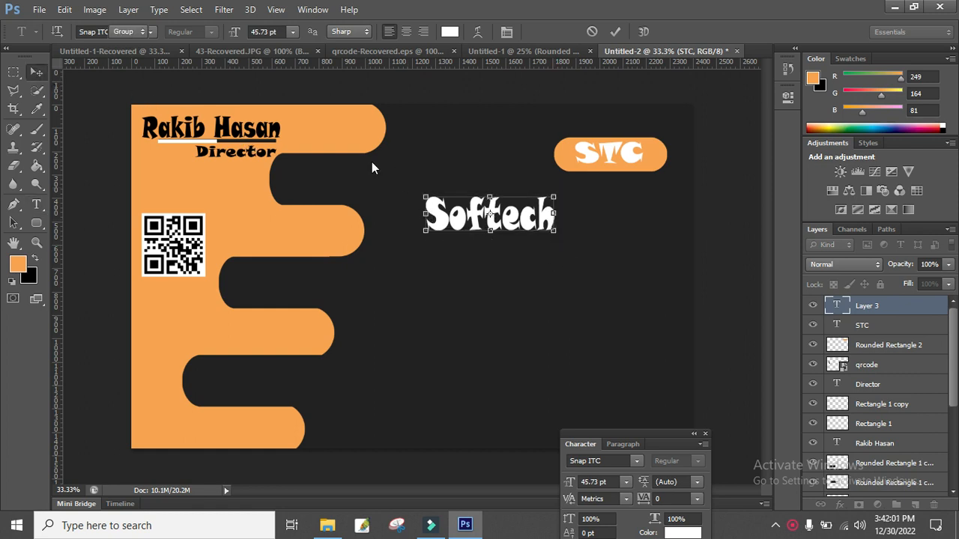
pyautogui.moveTo(515, 219); pyautogui.dragTo(581, 201)
# Move the STC text and pill up-left together, then bring Softech up beneath them.
pyautogui.click(869, 328)
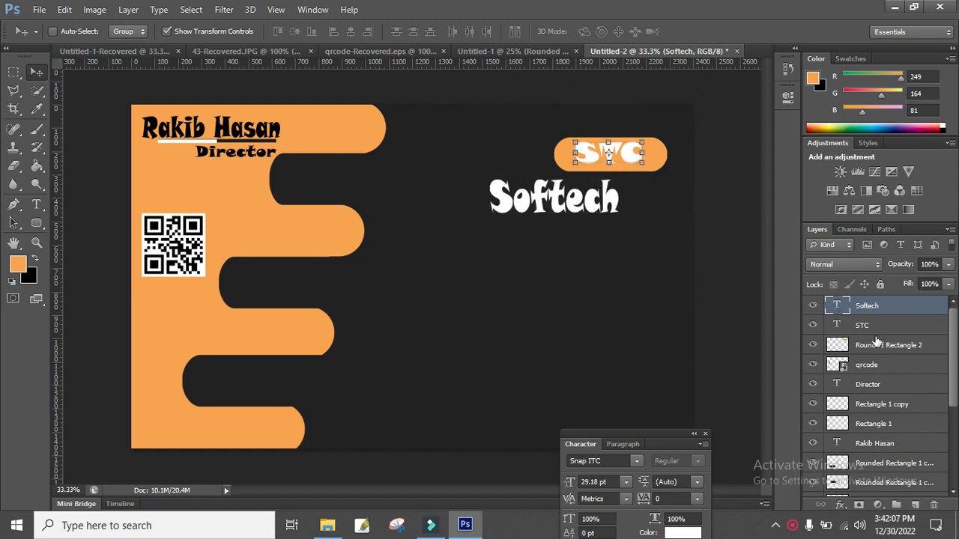
pyautogui.keyDown('ctrl'); pyautogui.click(877, 347); pyautogui.keyUp('ctrl')
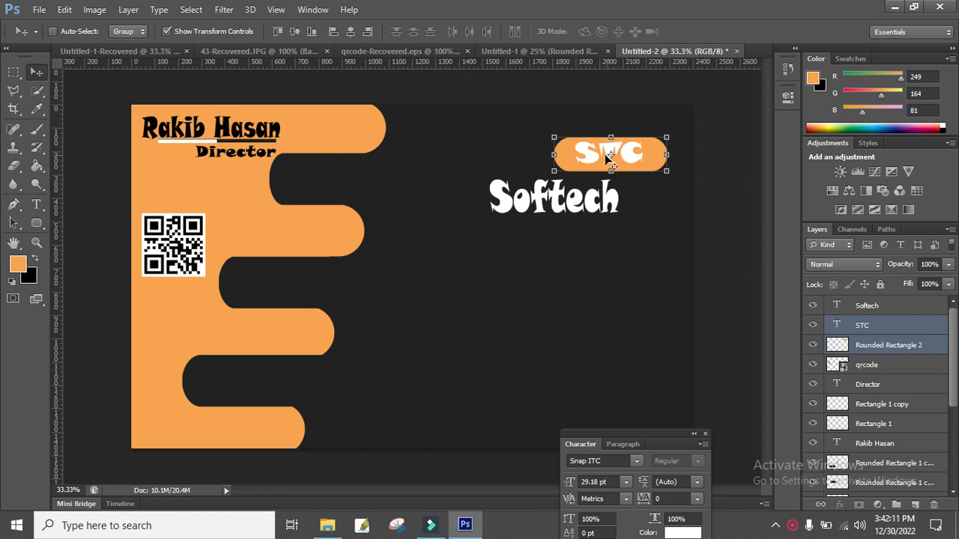
pyautogui.moveTo(588, 164); pyautogui.dragTo(546, 145)
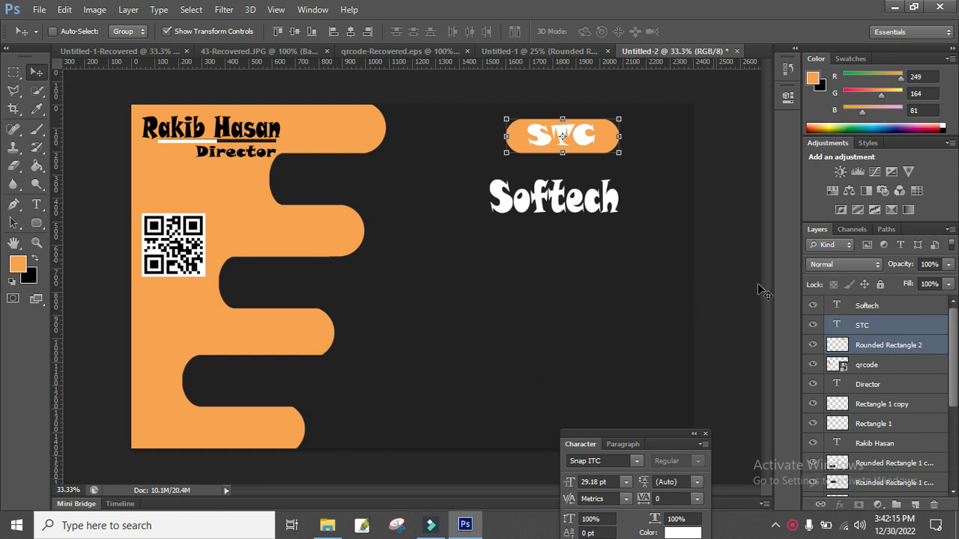
pyautogui.click(862, 306)
pyautogui.moveTo(581, 211); pyautogui.dragTo(589, 188)
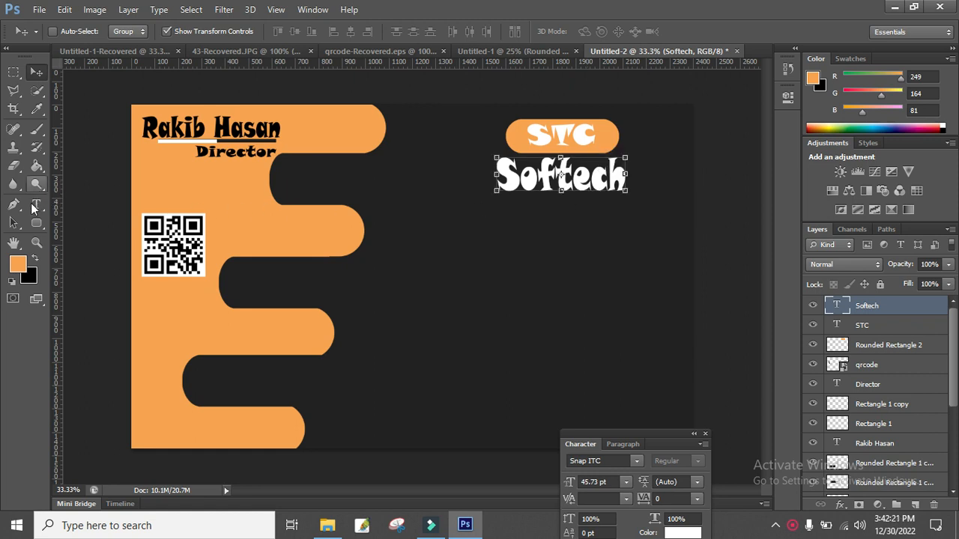
pyautogui.click(36, 203)
# Type the 'Computer & Training Academy' tagline in Swis721 LtEx BT.
pyautogui.click(394, 260)
pyautogui.click(636, 461)
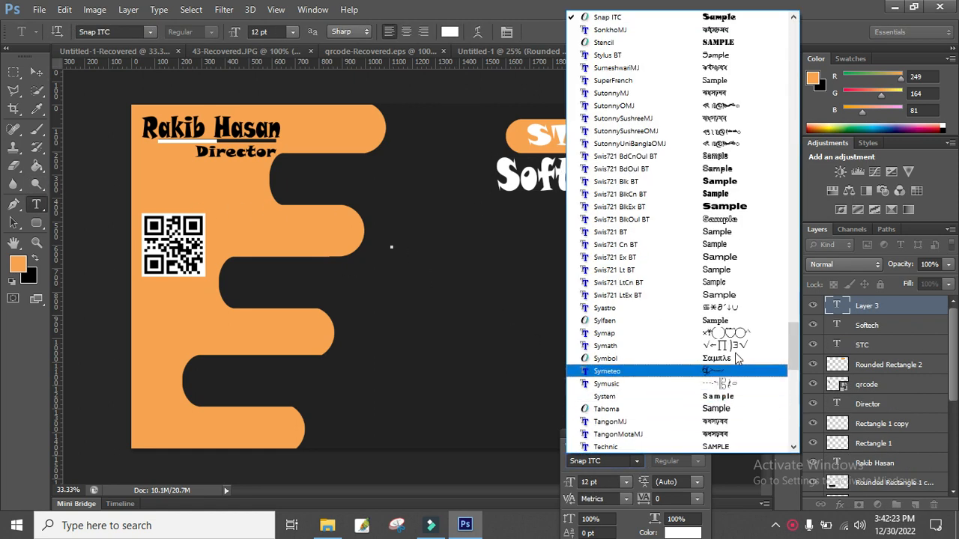
pyautogui.click(731, 298)
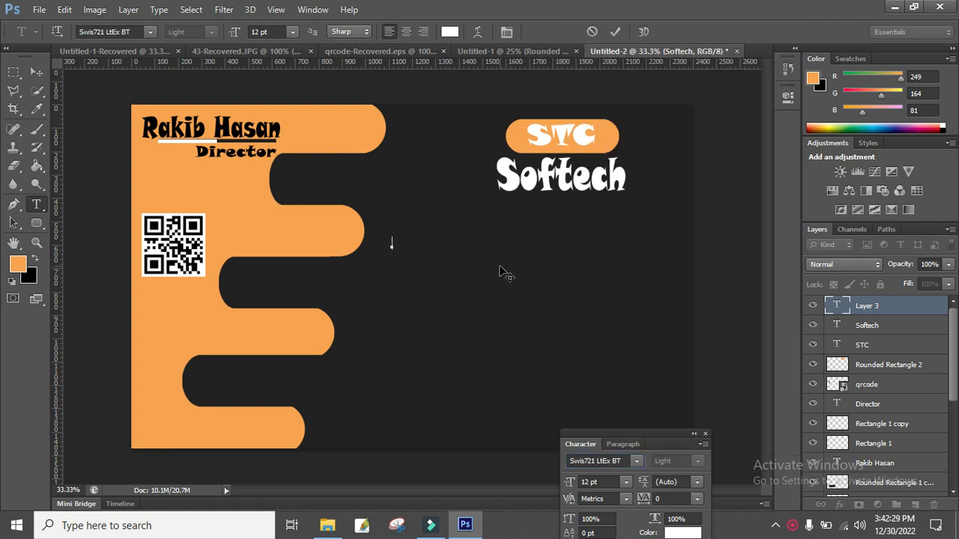
pyautogui.write('Computer &')
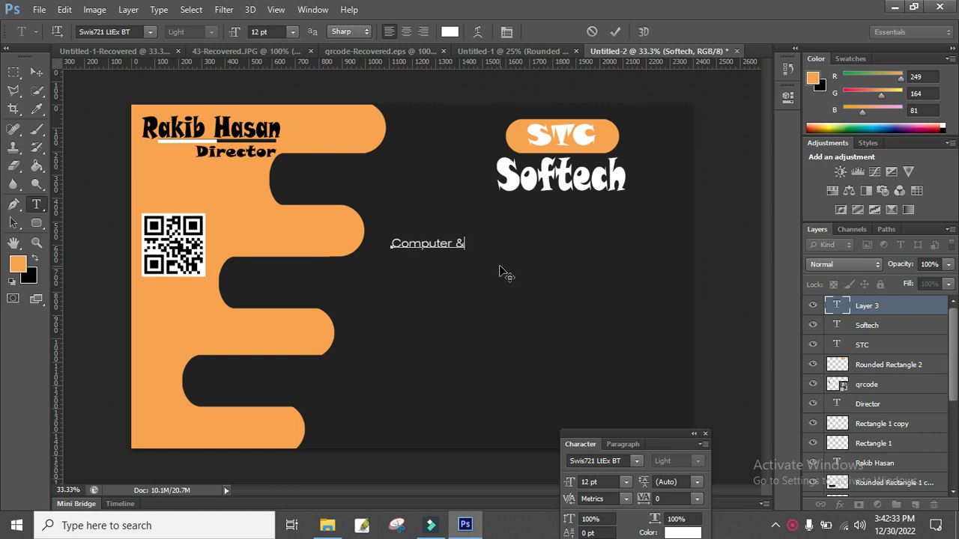
pyautogui.write(' Tr aining Academy')
# Enlarge the tagline and position it under Softech.
pyautogui.press('ctrl')
pyautogui.moveTo(578, 255); pyautogui.dragTo(649, 263)
pyautogui.moveTo(604, 302); pyautogui.dragTo(636, 266)
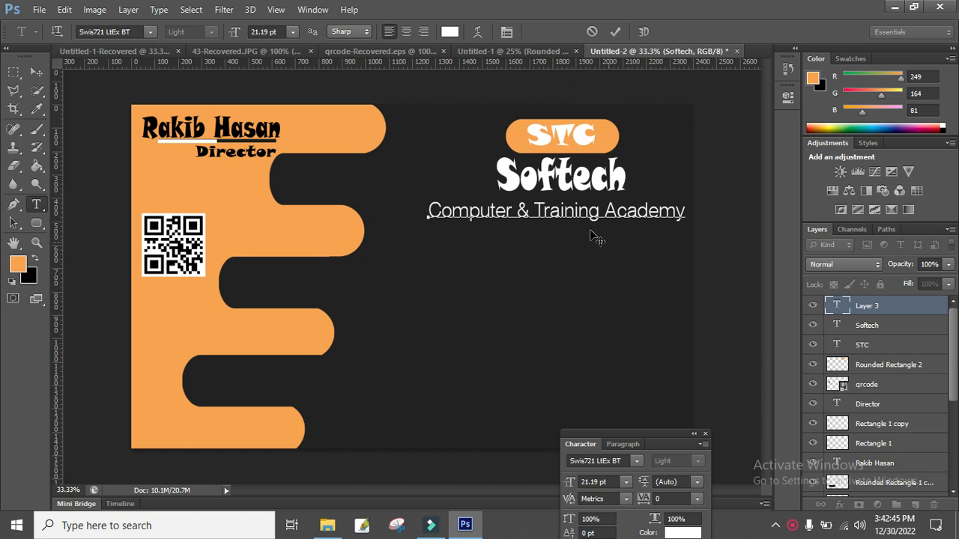
pyautogui.moveTo(556, 228); pyautogui.dragTo(557, 238)
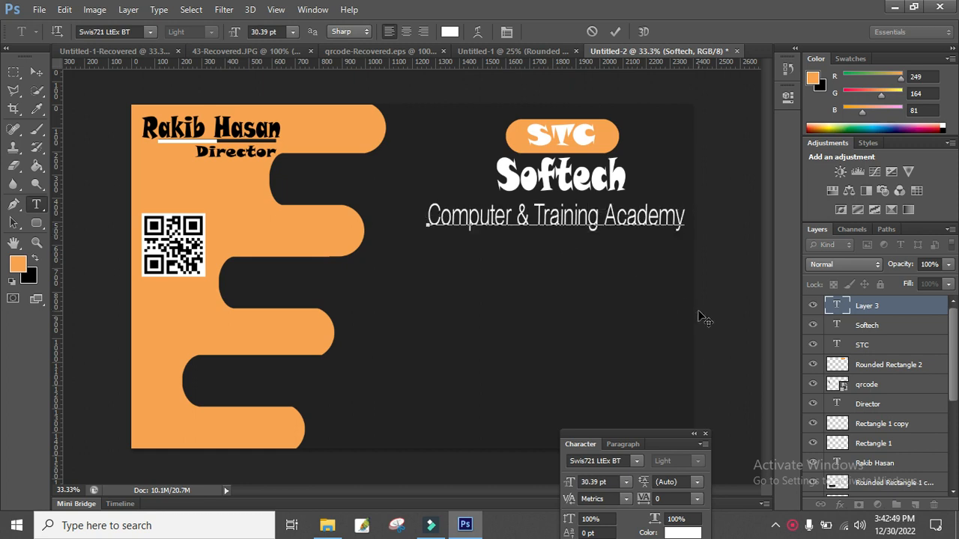
pyautogui.moveTo(645, 287); pyautogui.dragTo(649, 279)
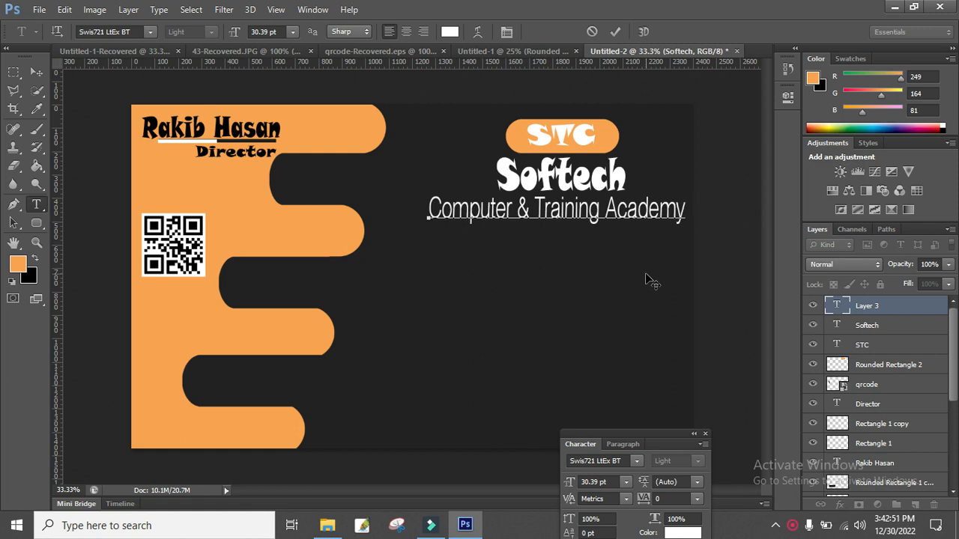
pyautogui.moveTo(687, 208); pyautogui.dragTo(385, 214)
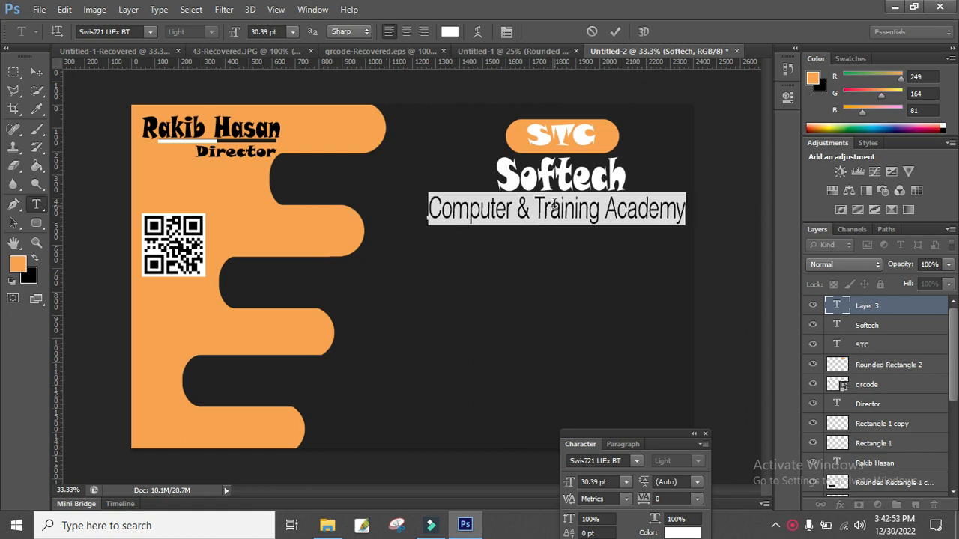
# Change the tagline font to Swis721 BlkEx BT.
pyautogui.click(635, 461)
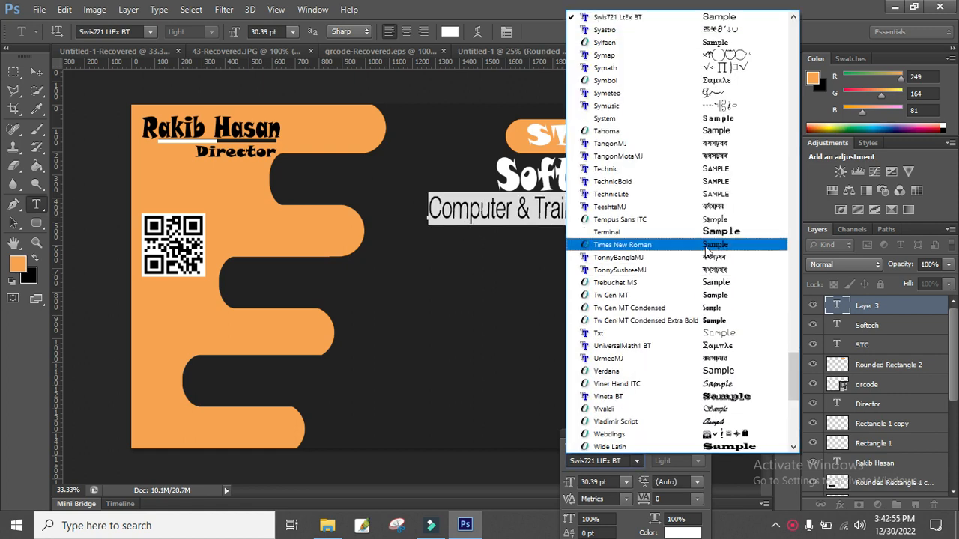
pyautogui.click(710, 228)
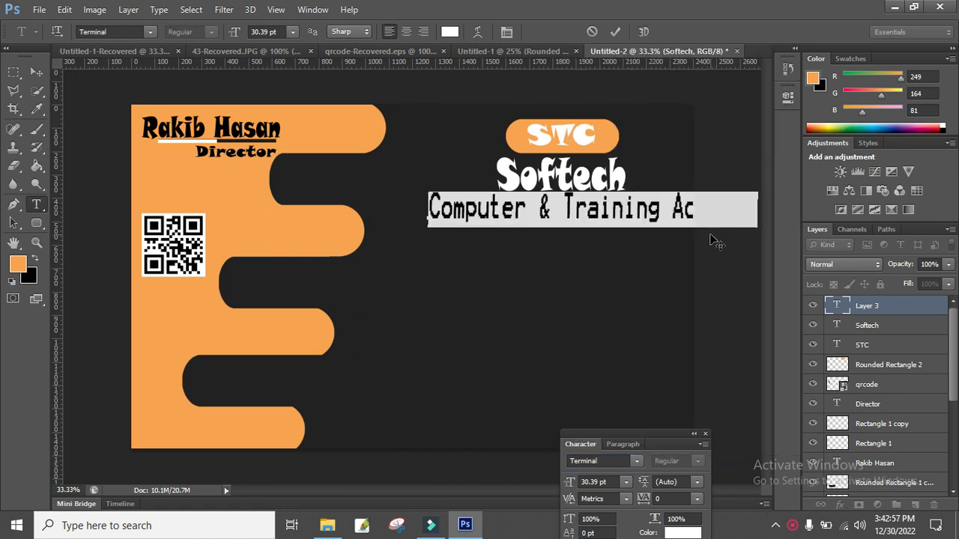
pyautogui.click(476, 211)
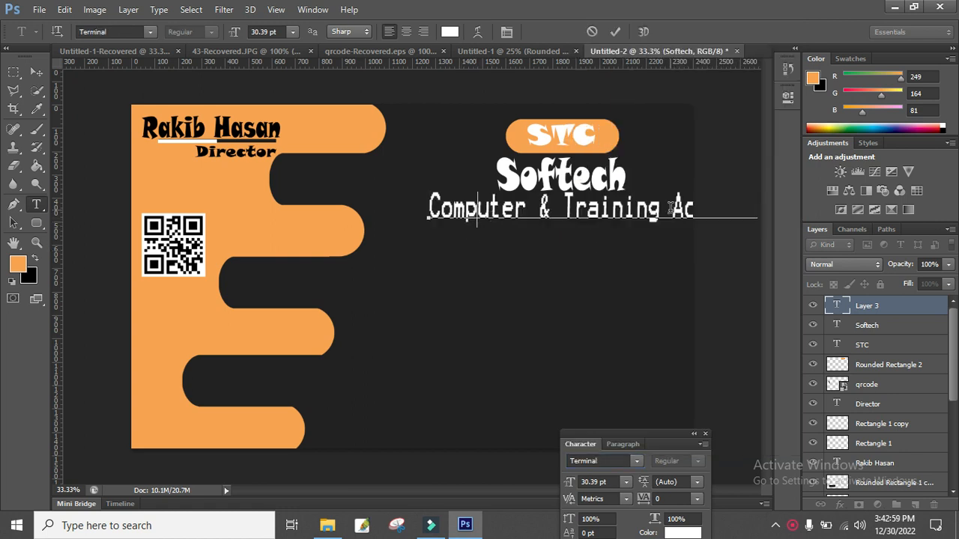
pyautogui.tripleClick(480, 215)
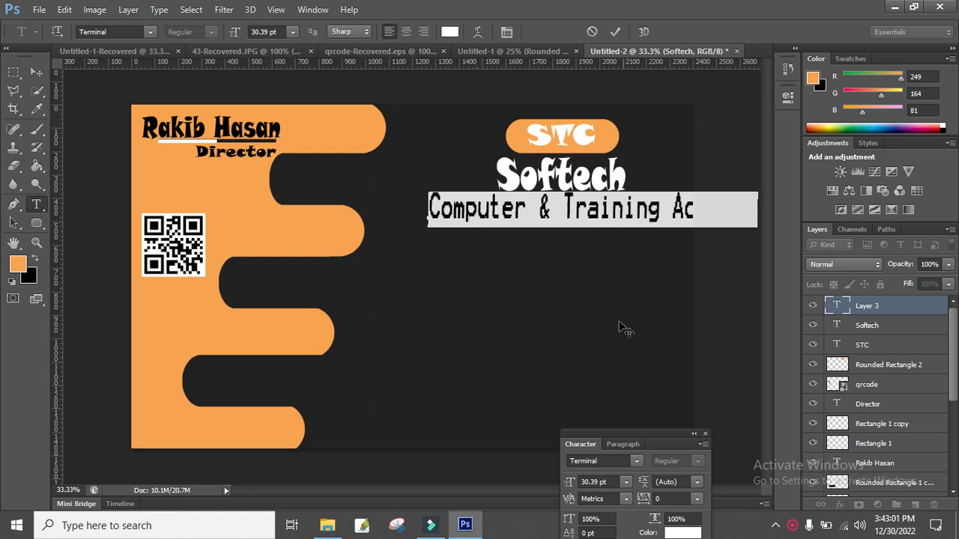
pyautogui.click(637, 461)
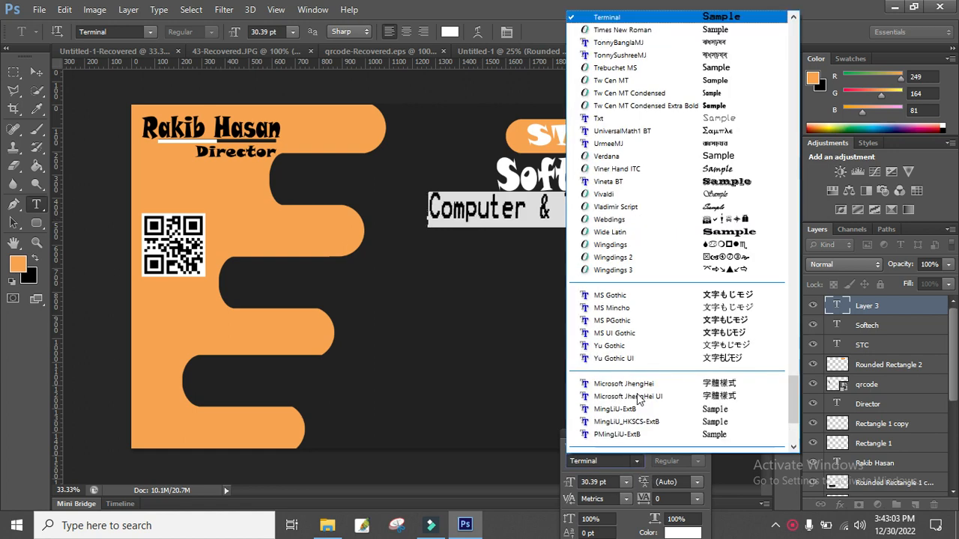
pyautogui.scroll(5, 669, 242)
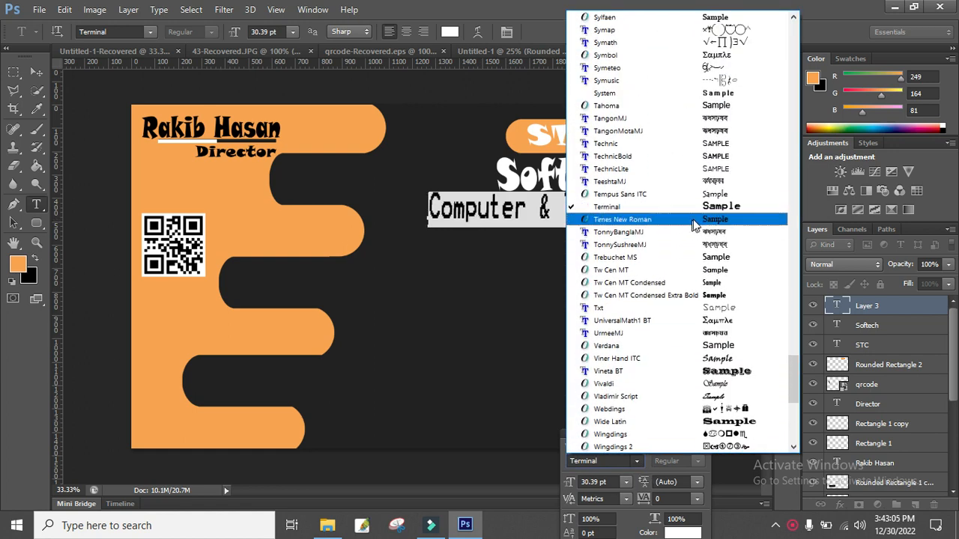
pyautogui.scroll(4, 689, 215)
pyautogui.scroll(2, 697, 215)
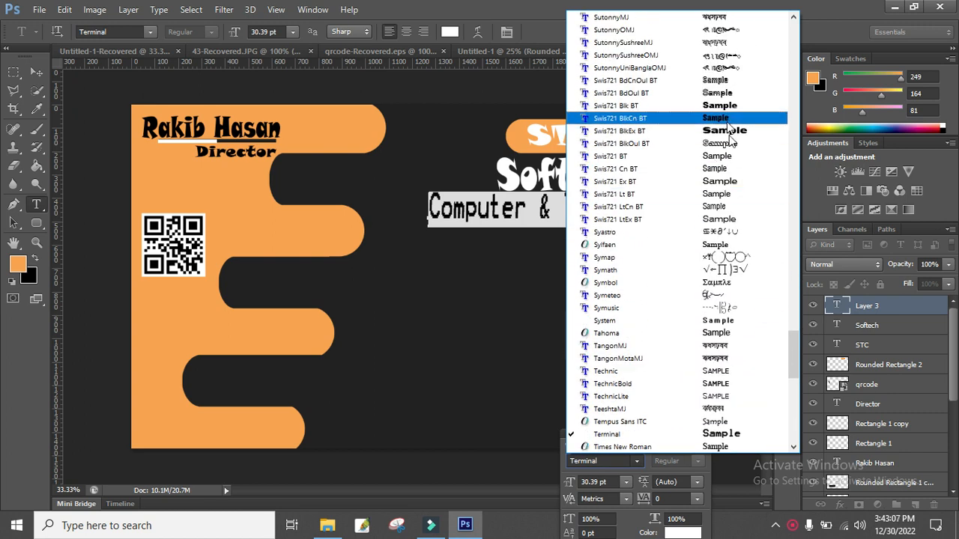
pyautogui.click(727, 128)
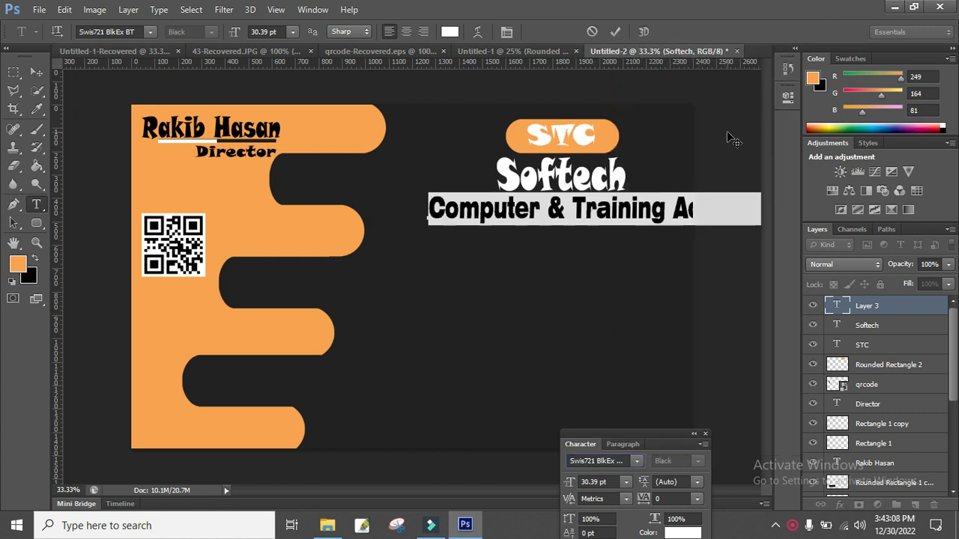
# Resize the tagline to about 33.67 pt and widen it to span under Softech.
pyautogui.click(596, 221)
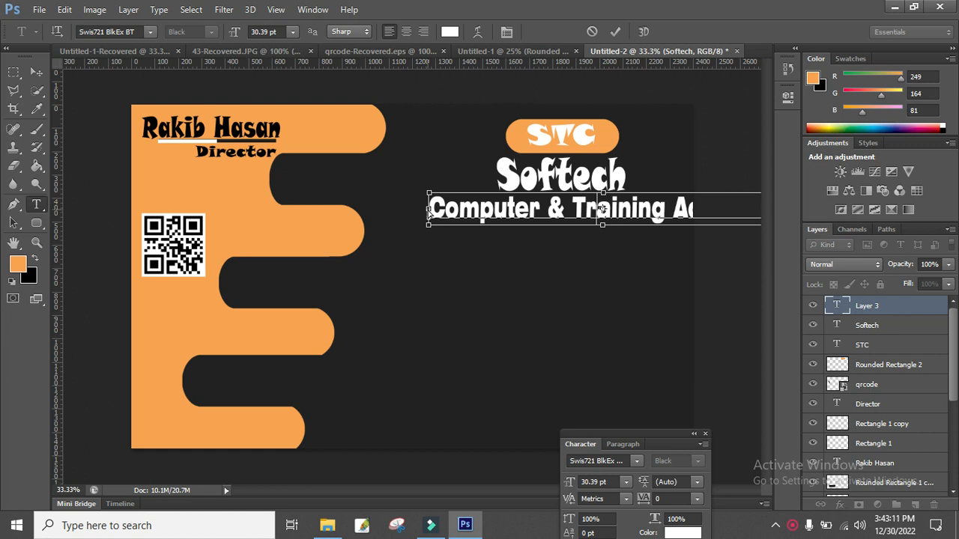
pyautogui.moveTo(428, 225); pyautogui.dragTo(614, 226)
pyautogui.moveTo(604, 273); pyautogui.dragTo(439, 285)
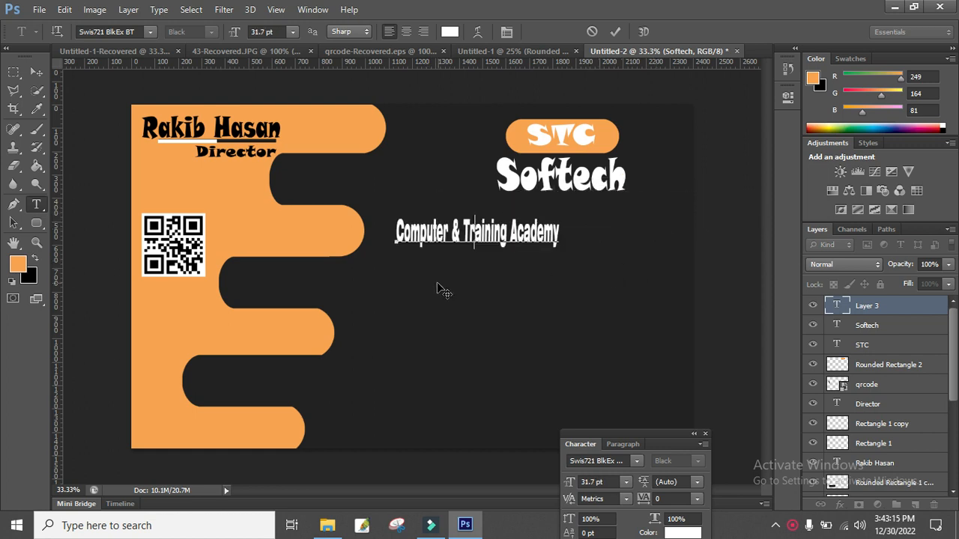
pyautogui.moveTo(500, 276); pyautogui.dragTo(512, 269)
pyautogui.moveTo(651, 228); pyautogui.dragTo(679, 233)
pyautogui.moveTo(466, 226); pyautogui.dragTo(443, 230)
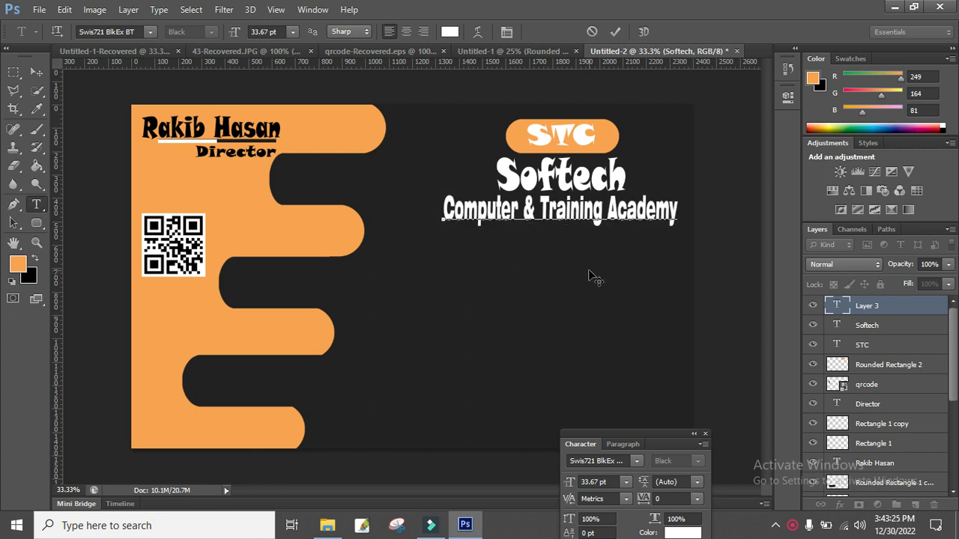
pyautogui.click(615, 32)
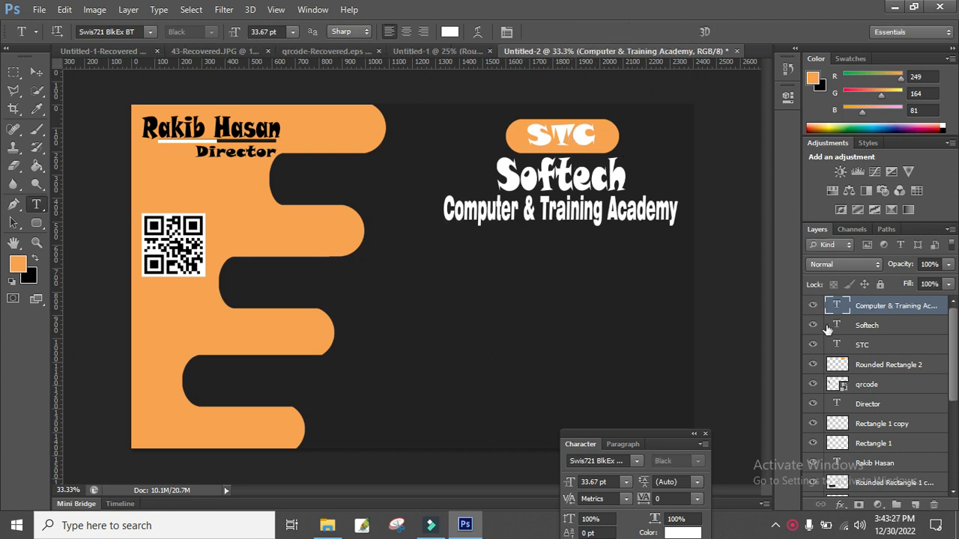
# Scale the STC text and its orange rounded badge together down to about 64%.
pyautogui.click(862, 347)
pyautogui.keyDown('shift'); pyautogui.click(872, 367); pyautogui.keyUp('shift')
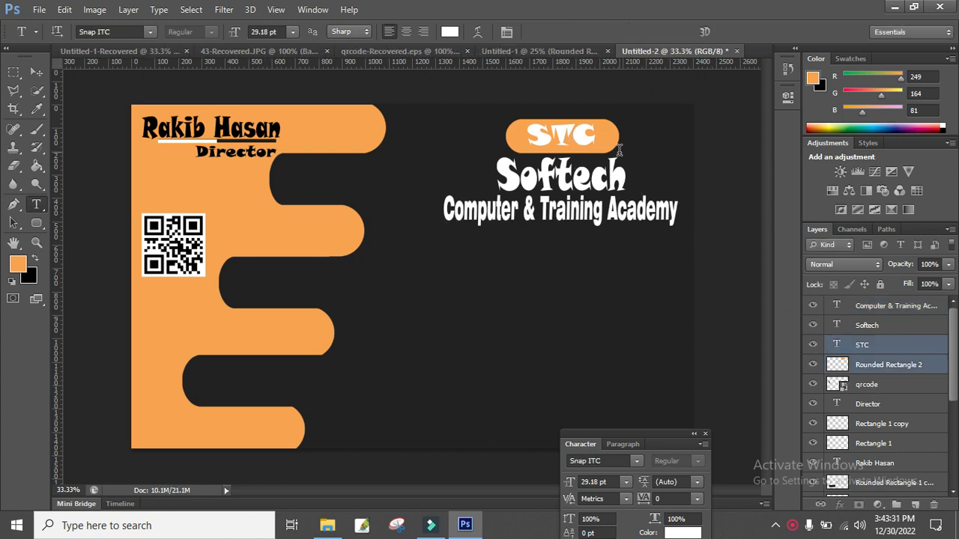
pyautogui.hotkey('ctrl', 't')
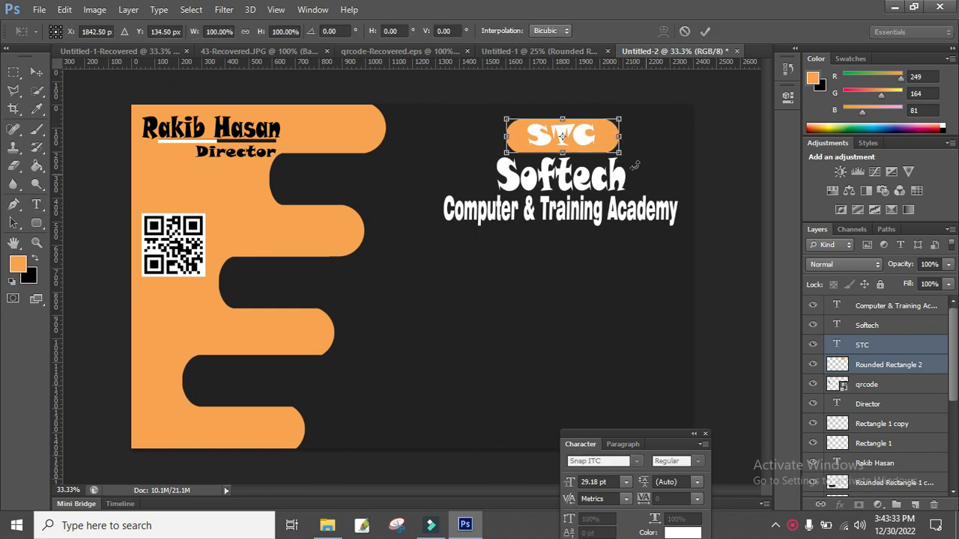
pyautogui.moveTo(616, 157); pyautogui.dragTo(597, 153)
pyautogui.click(706, 31)
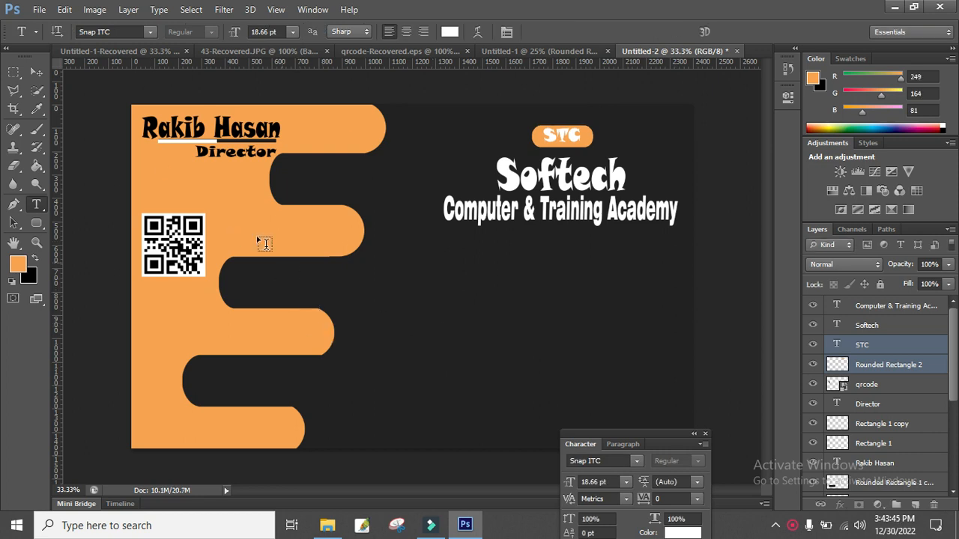
pyautogui.click(36, 224)
# Draw an orange telephone custom shape on the dark area below the tagline.
pyautogui.moveTo(60, 235); pyautogui.dragTo(71, 236)
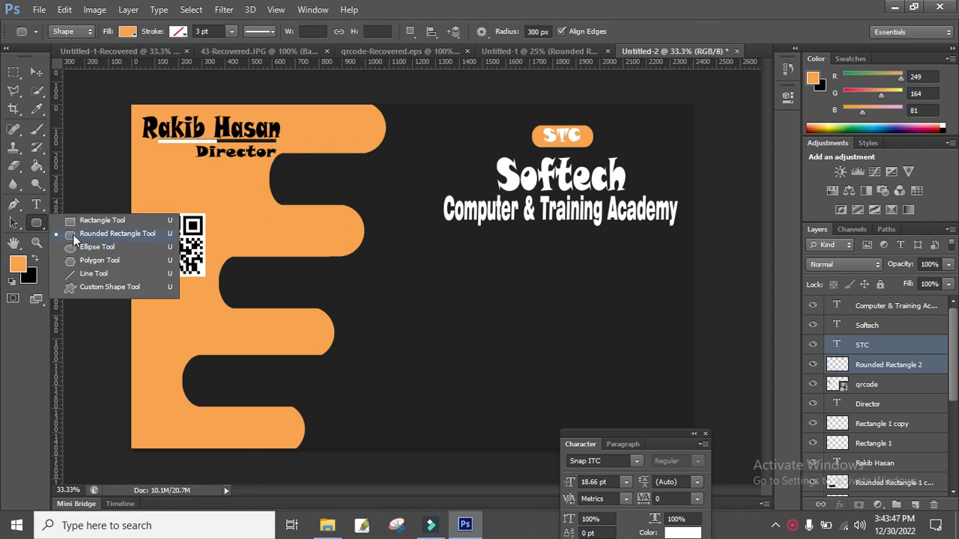
pyautogui.click(80, 286)
pyautogui.click(545, 30)
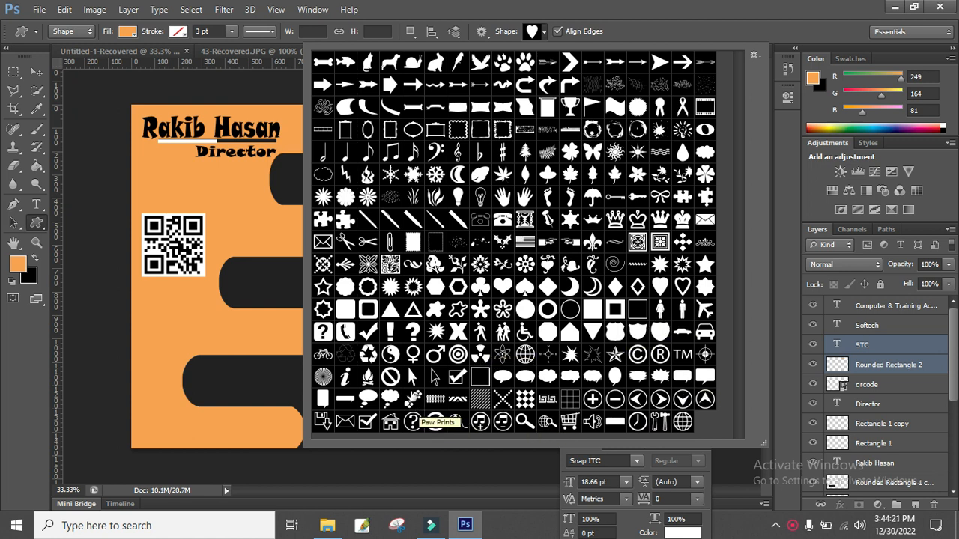
pyautogui.click(345, 332)
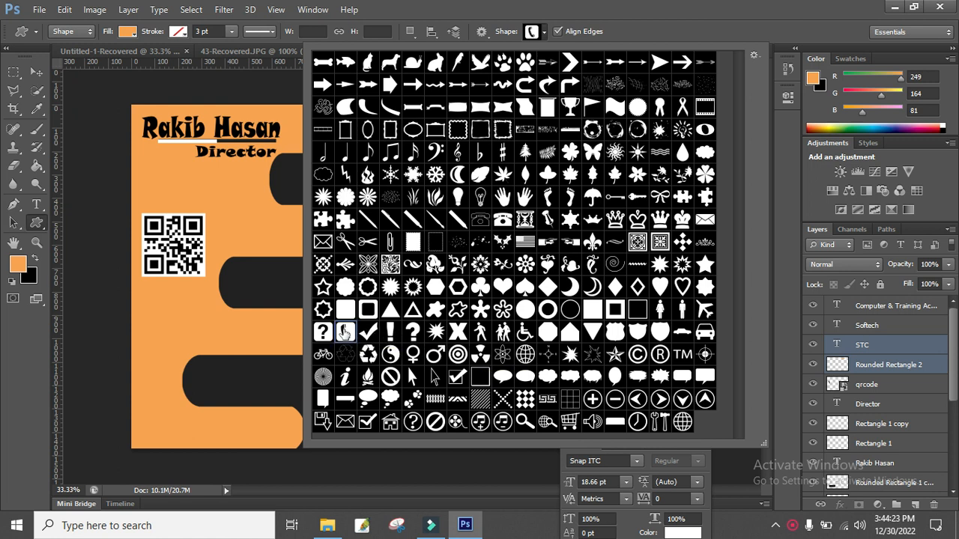
pyautogui.doubleClick(344, 332)
pyautogui.moveTo(419, 270); pyautogui.dragTo(442, 300)
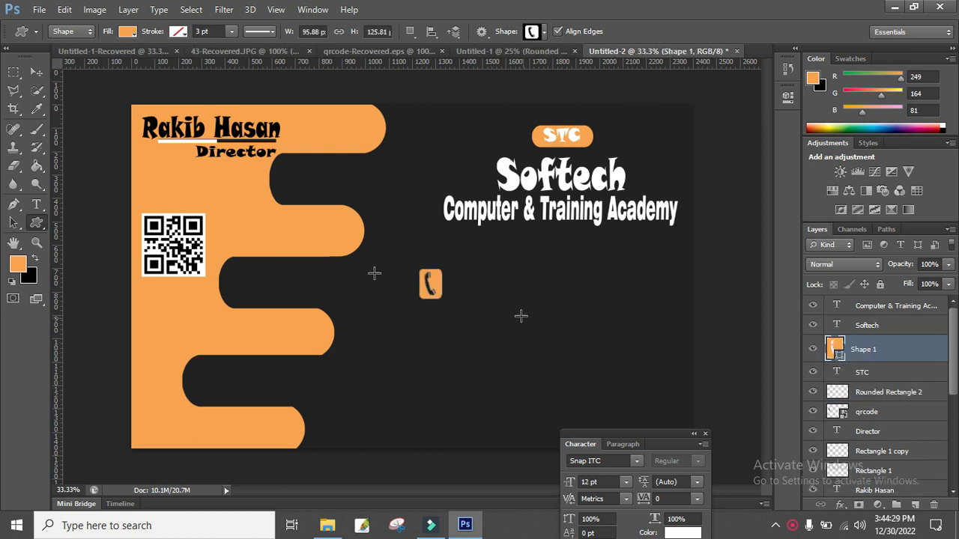
pyautogui.press('v')
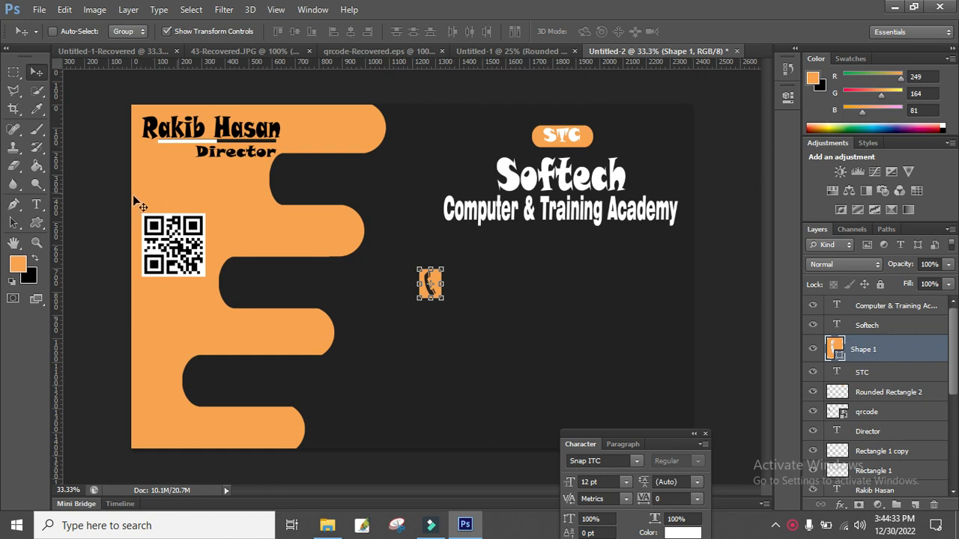
# Type the contact phone number beside the telephone icon and enlarge it to 26.64 pt.
pyautogui.press('t')
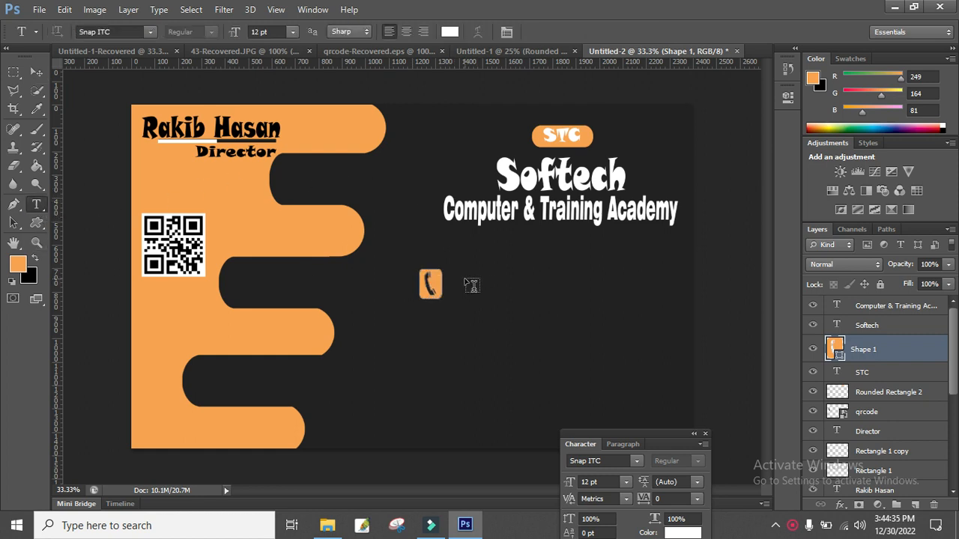
pyautogui.click(506, 293)
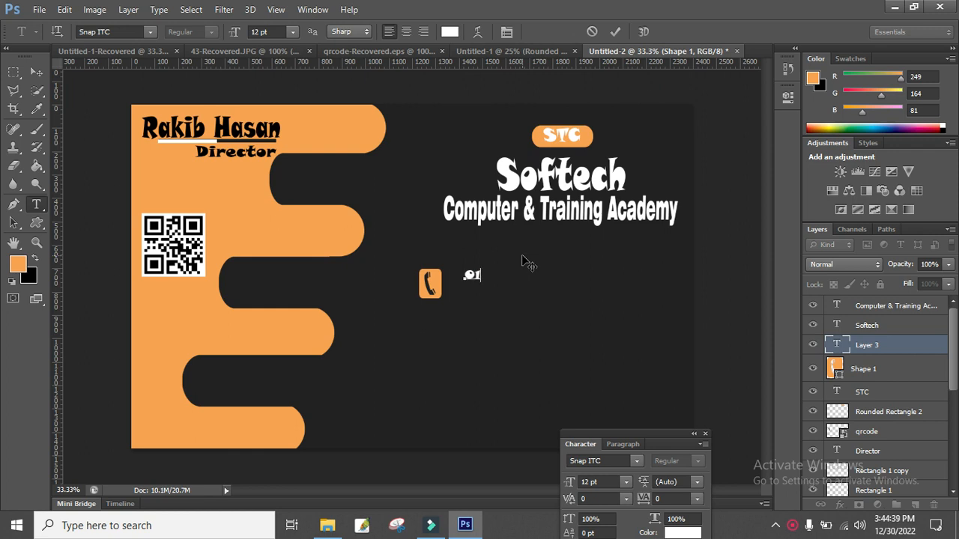
pyautogui.click(511, 275)
pyautogui.write('-')
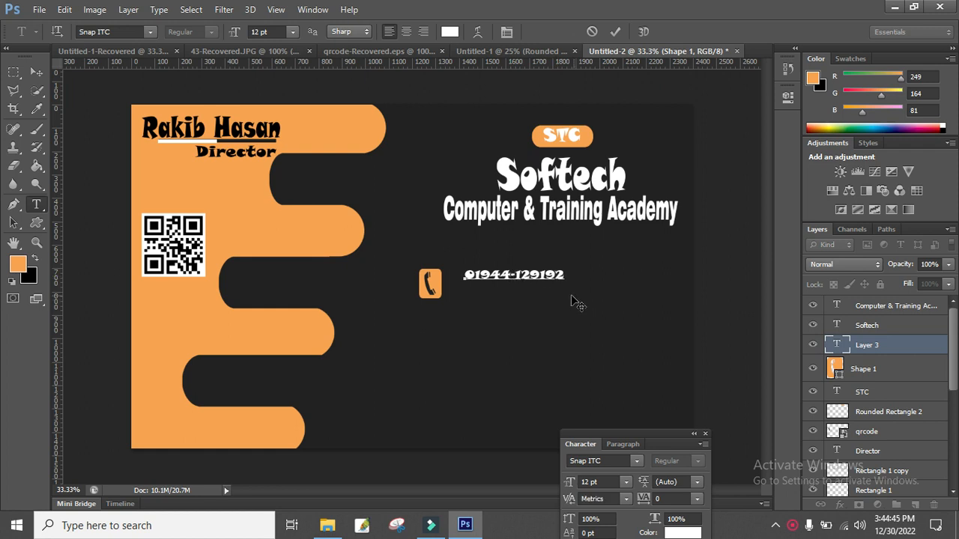
pyautogui.press('ctrl')
pyautogui.moveTo(570, 288); pyautogui.dragTo(644, 303)
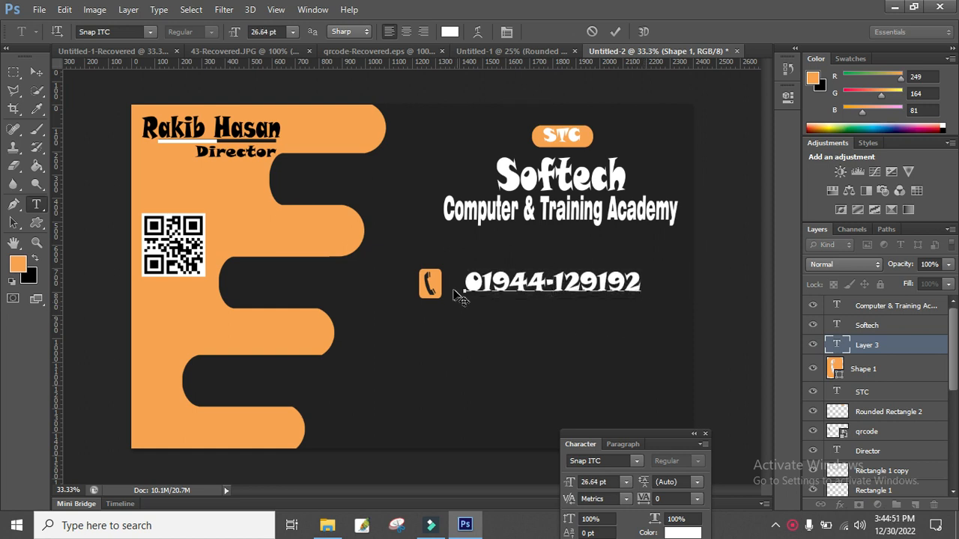
pyautogui.rightClick(429, 287)
pyautogui.click(614, 35)
pyautogui.click(617, 32)
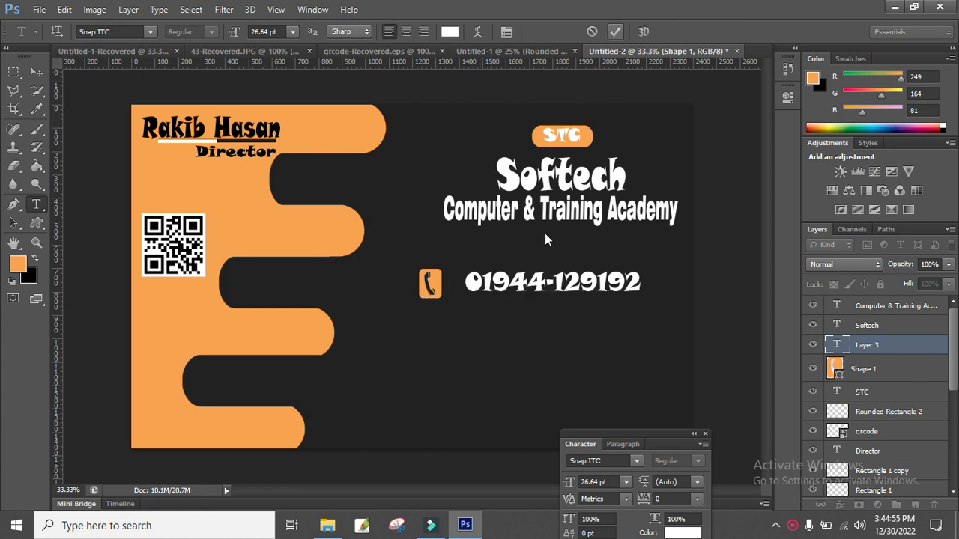
pyautogui.rightClick(430, 285)
pyautogui.click(593, 34)
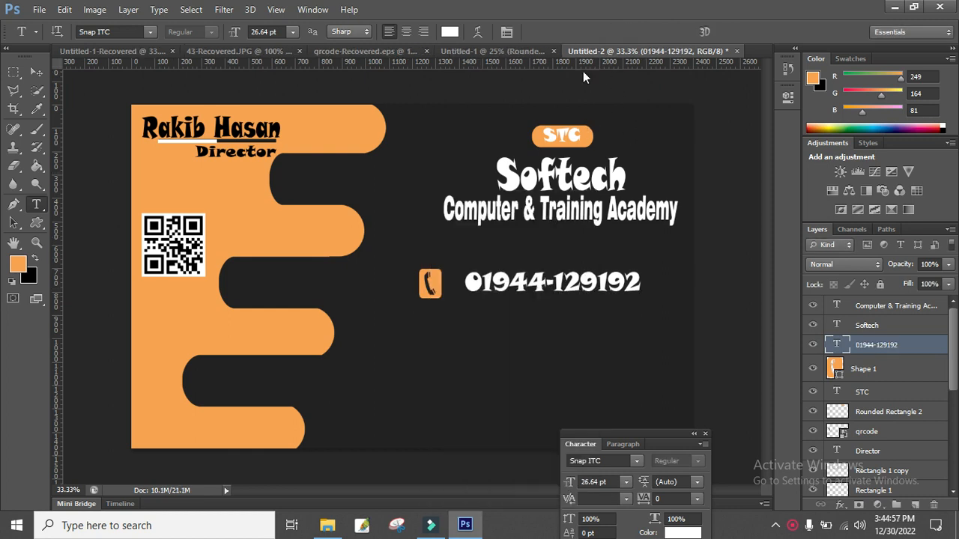
# Nudge the telephone icon so it lines up with the phone number.
pyautogui.click(864, 372)
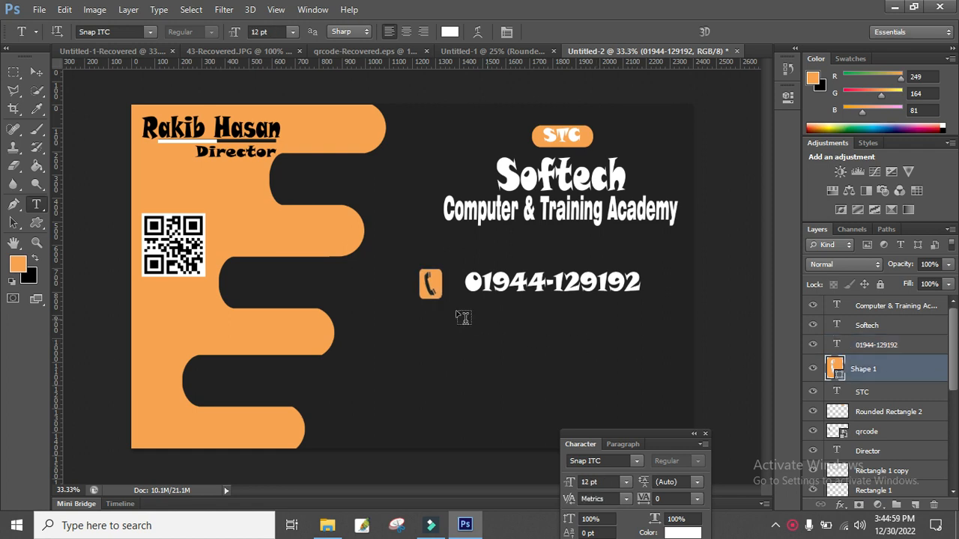
pyautogui.click(34, 73)
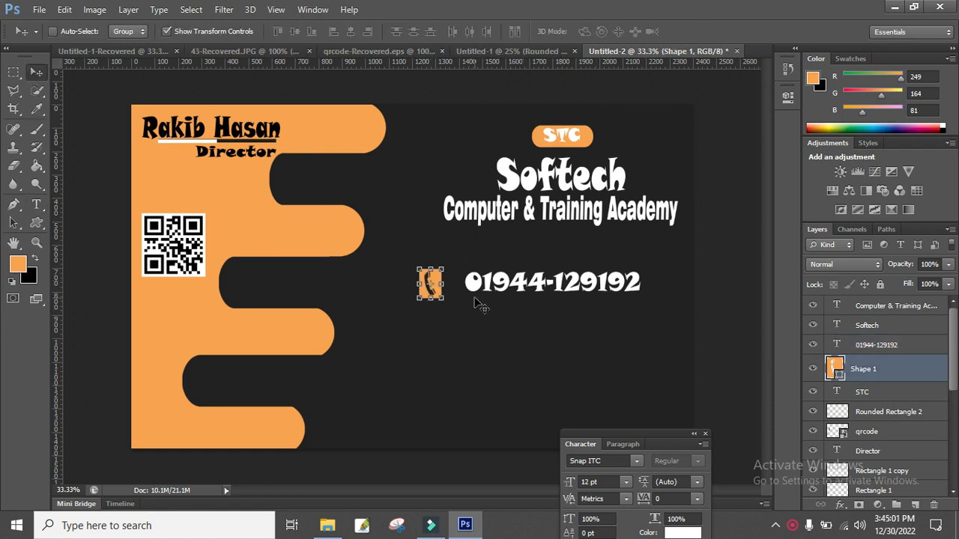
pyautogui.press('Right')
pyautogui.press('Right')
pyautogui.press('Right')
pyautogui.press('Right')
pyautogui.press('Right')
pyautogui.press('Right')
pyautogui.press('Right')
pyautogui.press('Right')
pyautogui.press('Right')
pyautogui.press('Up')
pyautogui.press('Up')
pyautogui.press('Up')
pyautogui.press('Up')
pyautogui.press('Up')
pyautogui.press('Up')
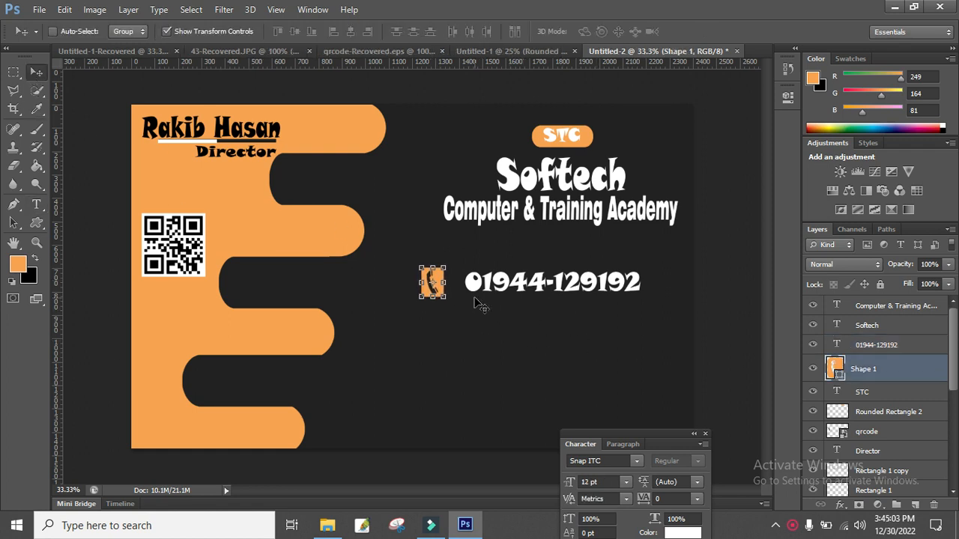
pyautogui.press('Down')
pyautogui.press('Down')
pyautogui.press('Right')
pyautogui.press('Right')
pyautogui.click(13, 72)
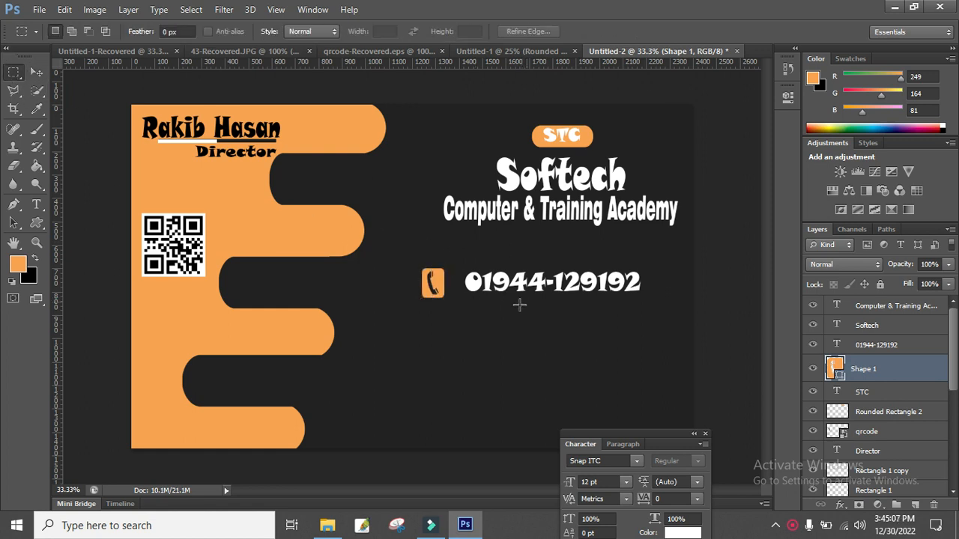
pyautogui.click(906, 316)
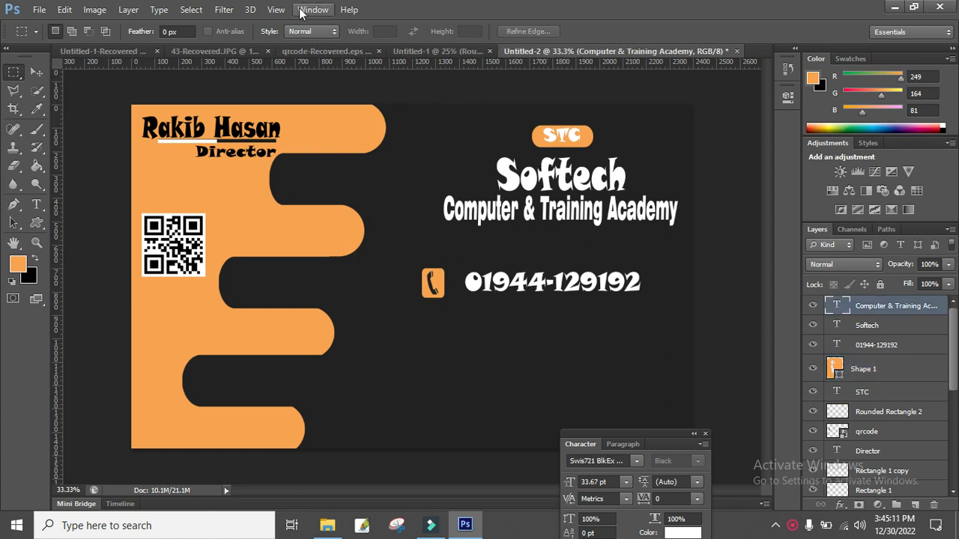
# Draw an orange envelope custom shape below the telephone icon.
pyautogui.click(39, 224)
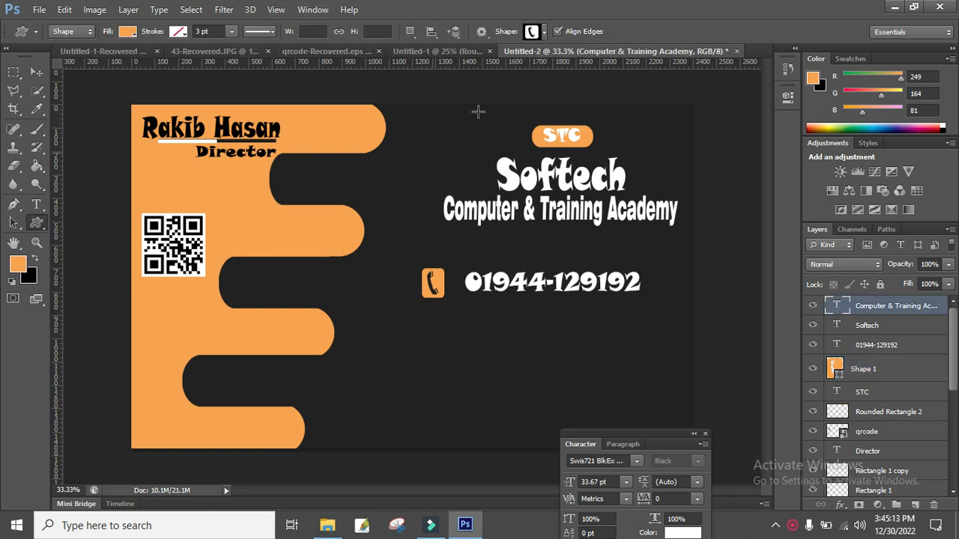
pyautogui.click(542, 33)
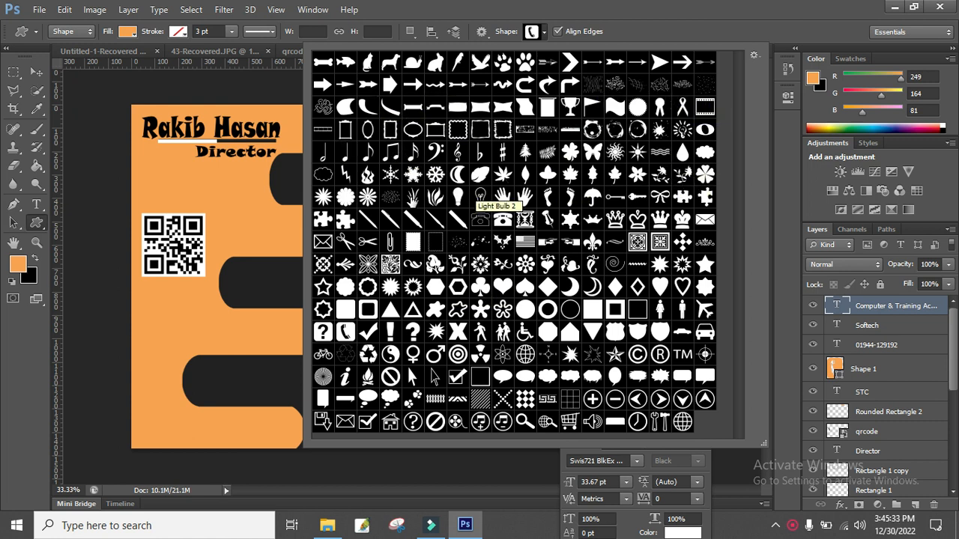
pyautogui.click(705, 220)
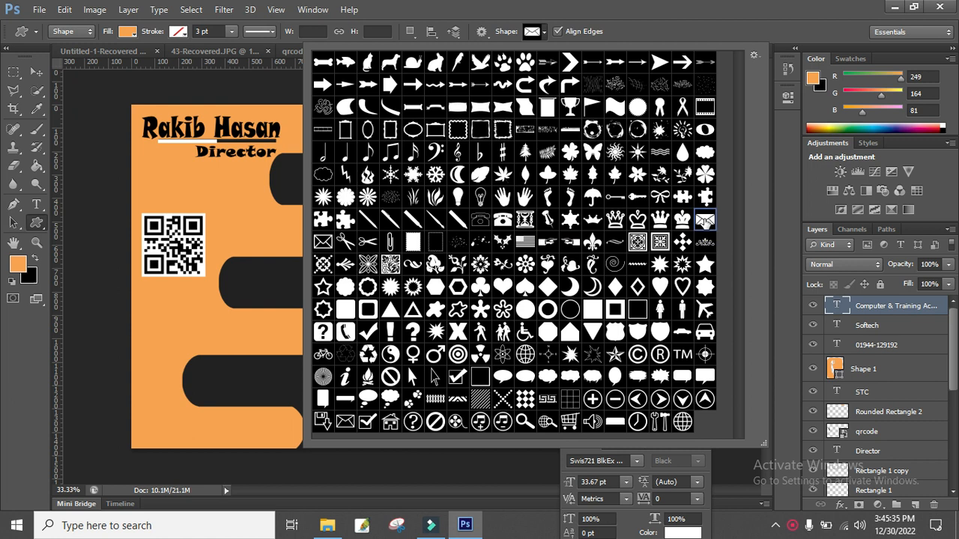
pyautogui.press('Return')
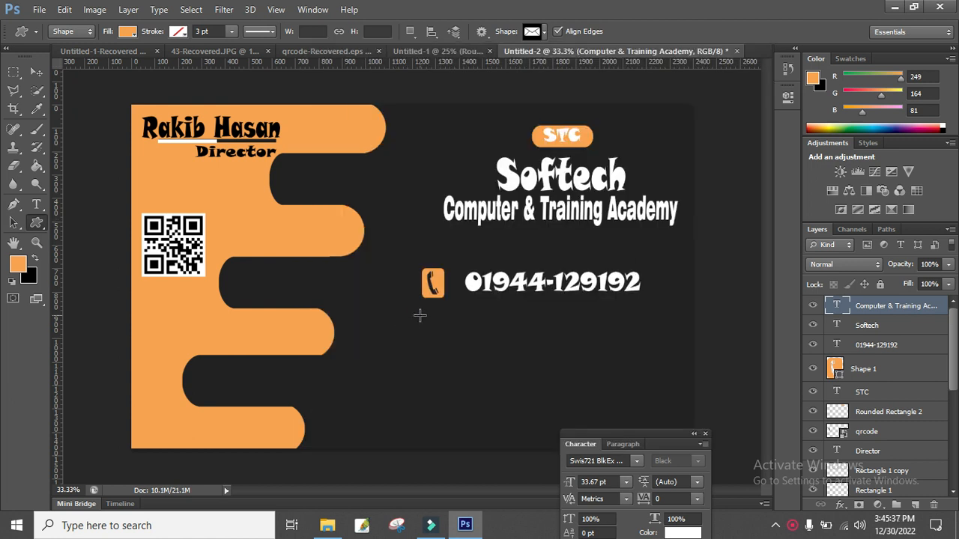
pyautogui.moveTo(422, 323); pyautogui.dragTo(450, 346)
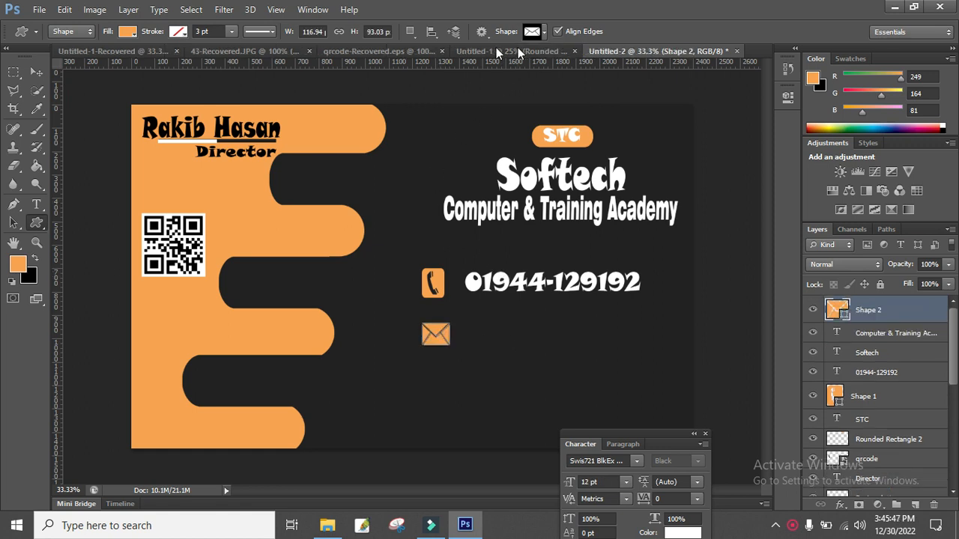
# Shrink the envelope icon to about 90% and start a text line to its right.
pyautogui.click(37, 71)
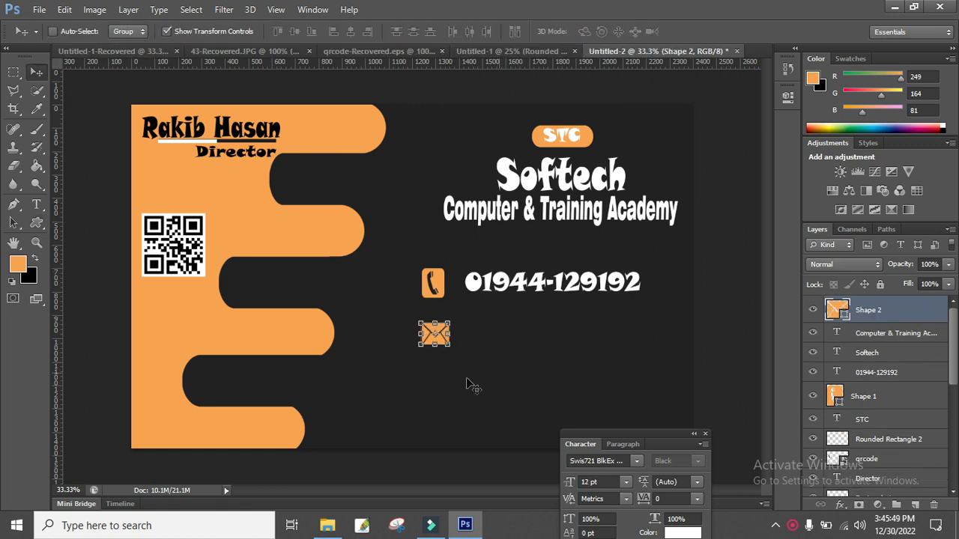
pyautogui.moveTo(449, 347); pyautogui.dragTo(447, 345)
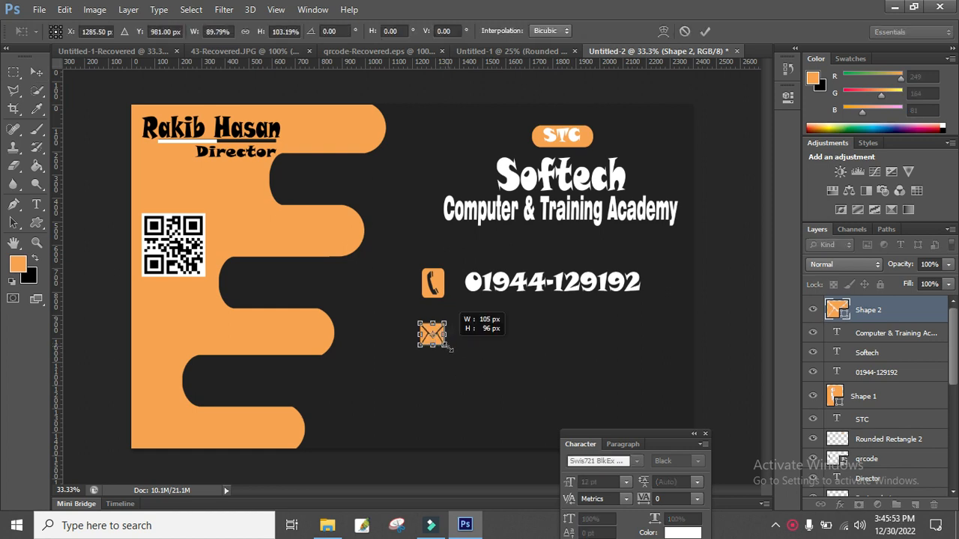
pyautogui.press('Return')
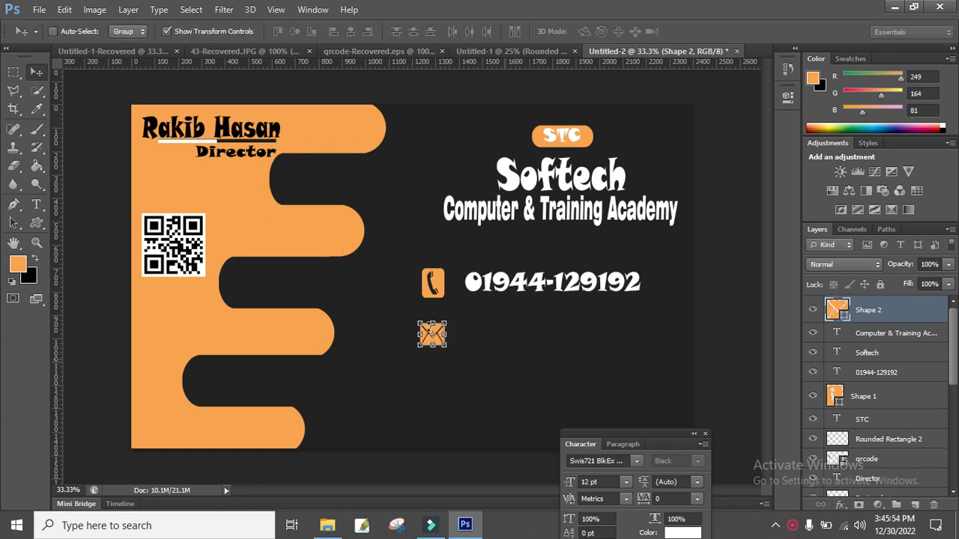
pyautogui.click(22, 76)
pyautogui.click(36, 72)
pyautogui.click(37, 205)
pyautogui.click(460, 330)
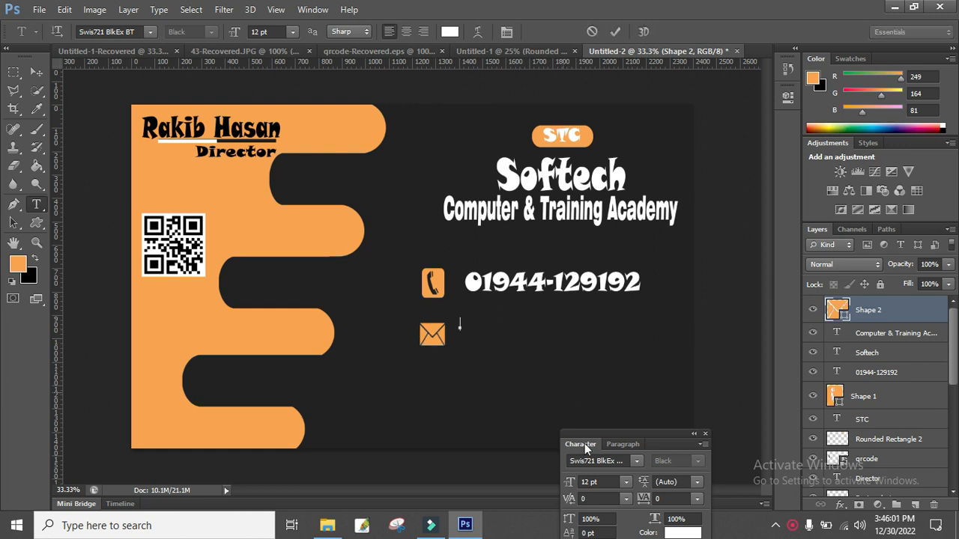
# Set the new text's font family to Arial.
pyautogui.click(636, 461)
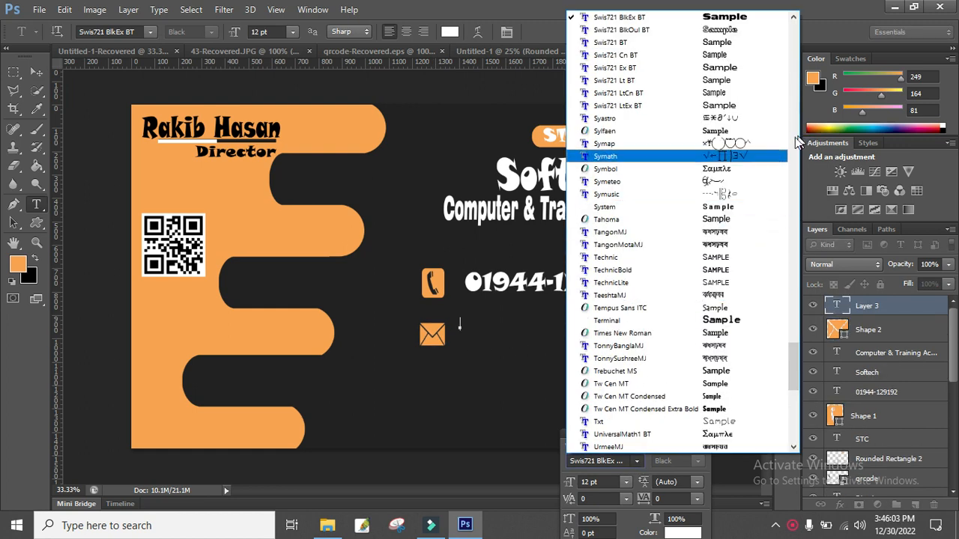
pyautogui.moveTo(794, 372); pyautogui.dragTo(796, 223)
pyautogui.moveTo(797, 142); pyautogui.dragTo(784, 46)
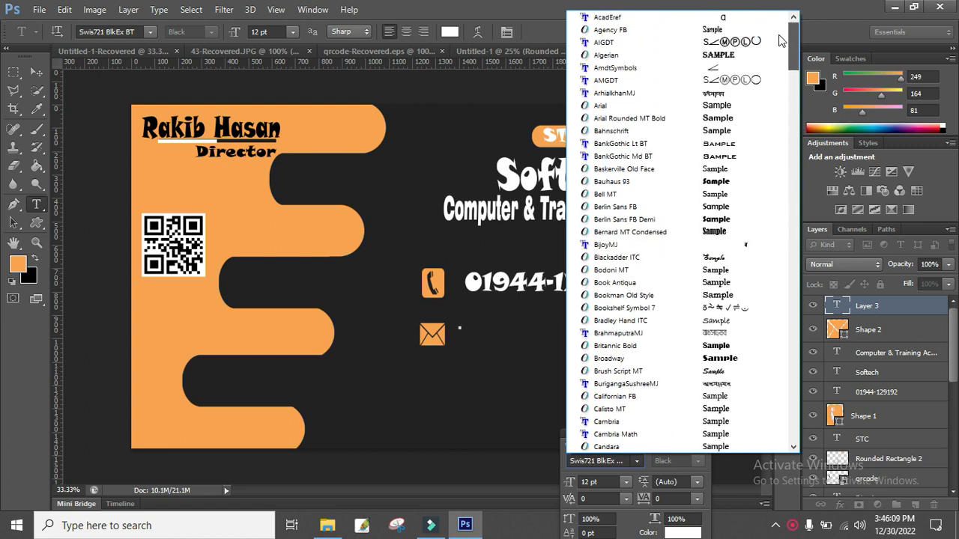
pyautogui.click(637, 105)
# Type the contact's e-mail address, enlarge it to about 25.6 pt and align it with the phone line.
pyautogui.write('Rakib')
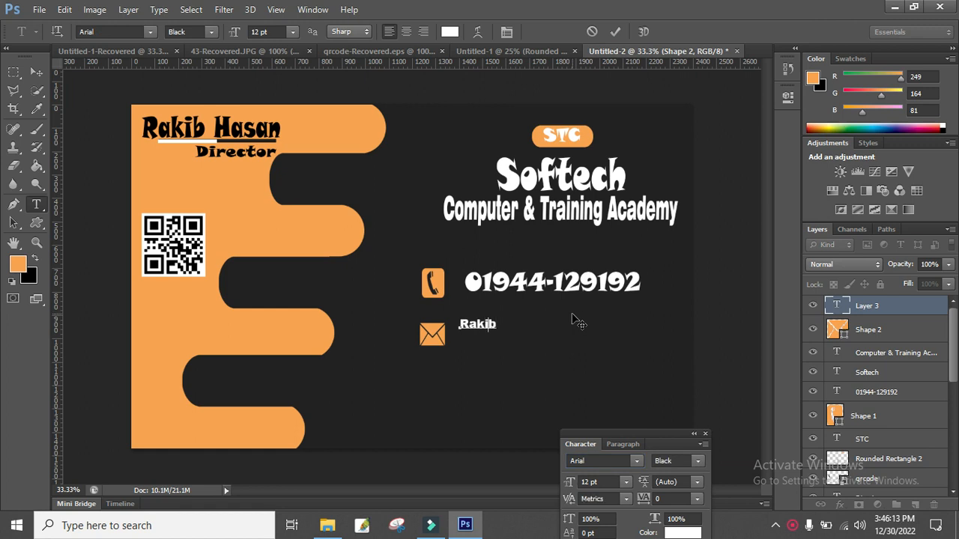
pyautogui.press('BackSpace')
pyautogui.press('BackSpace')
pyautogui.press('BackSpace')
pyautogui.press('BackSpace')
pyautogui.press('BackSpace')
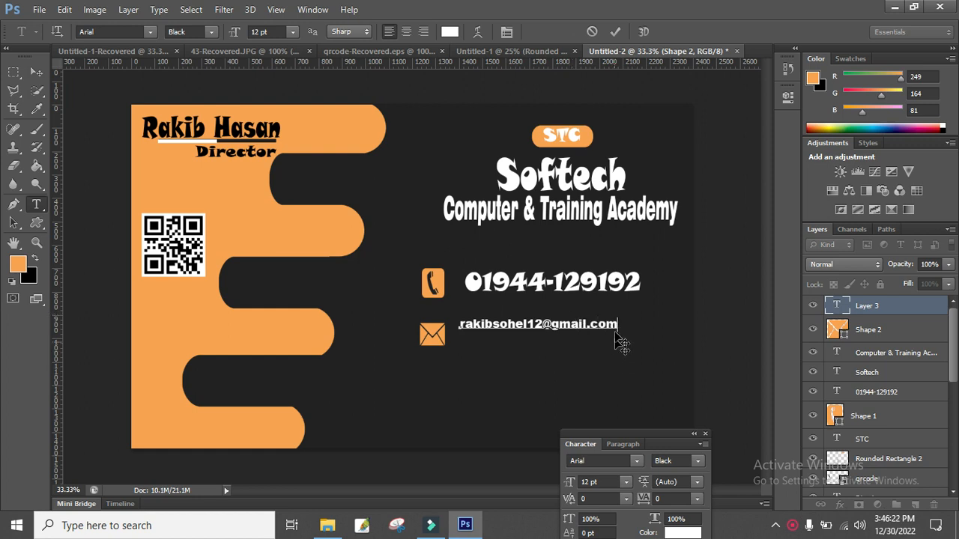
pyautogui.press('ctrl')
pyautogui.moveTo(634, 340); pyautogui.dragTo(661, 348)
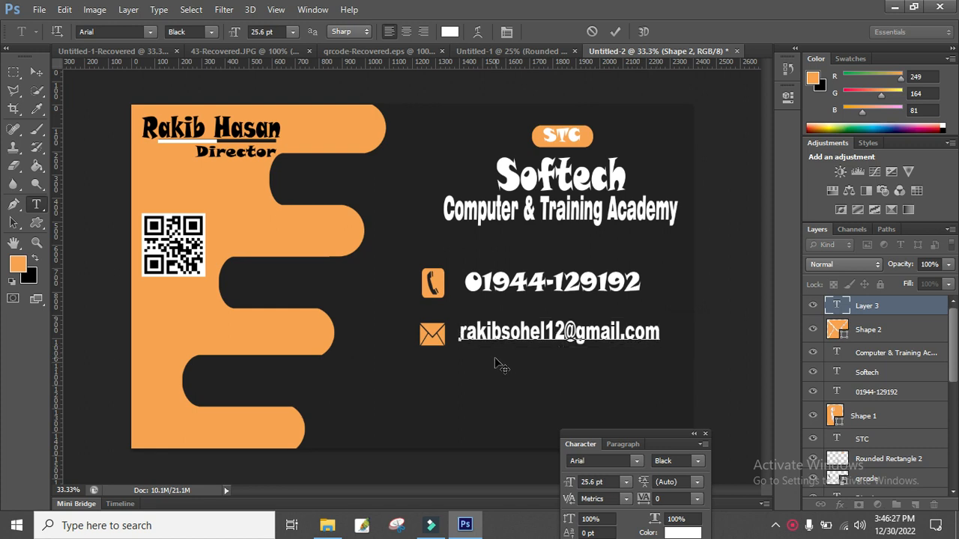
pyautogui.moveTo(502, 363); pyautogui.dragTo(514, 364)
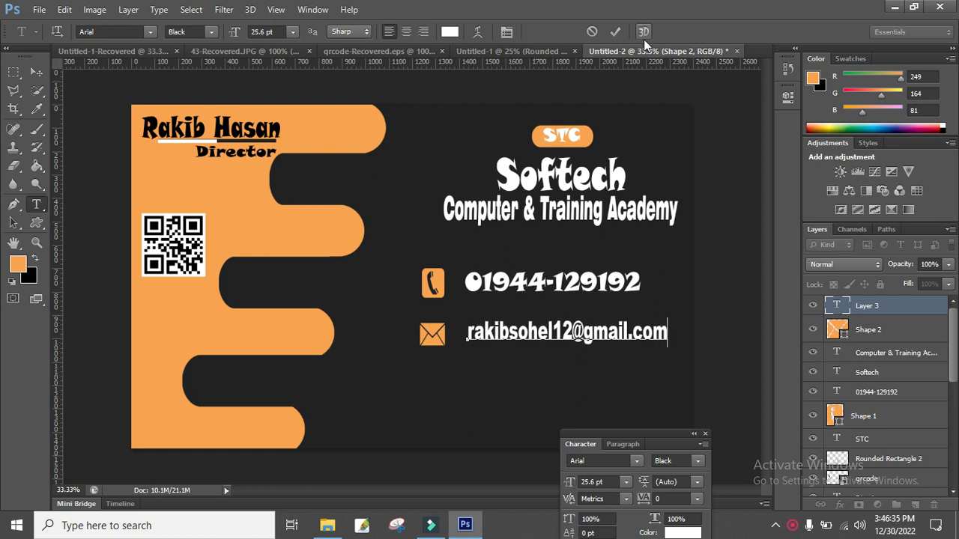
pyautogui.click(615, 32)
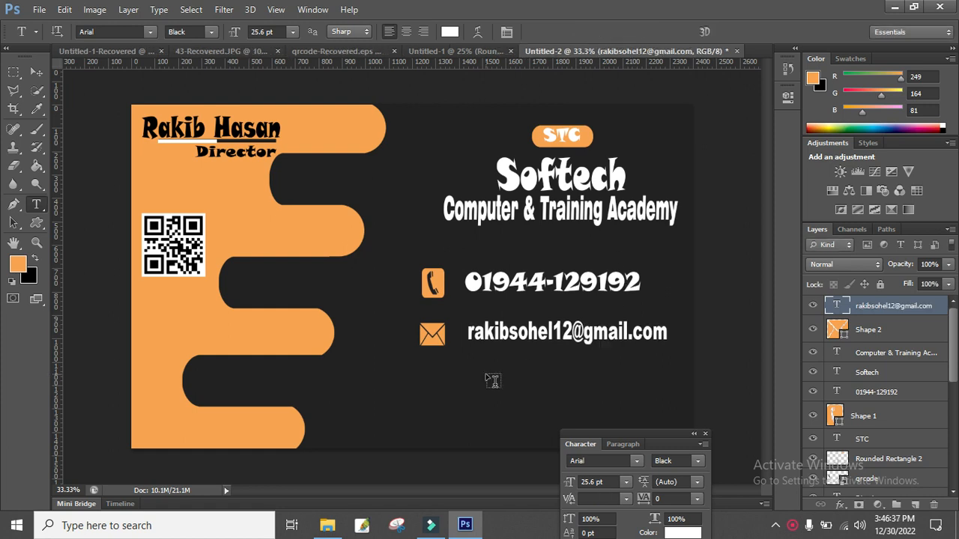
# Draw an orange raindrop custom shape below the envelope icon.
pyautogui.click(35, 224)
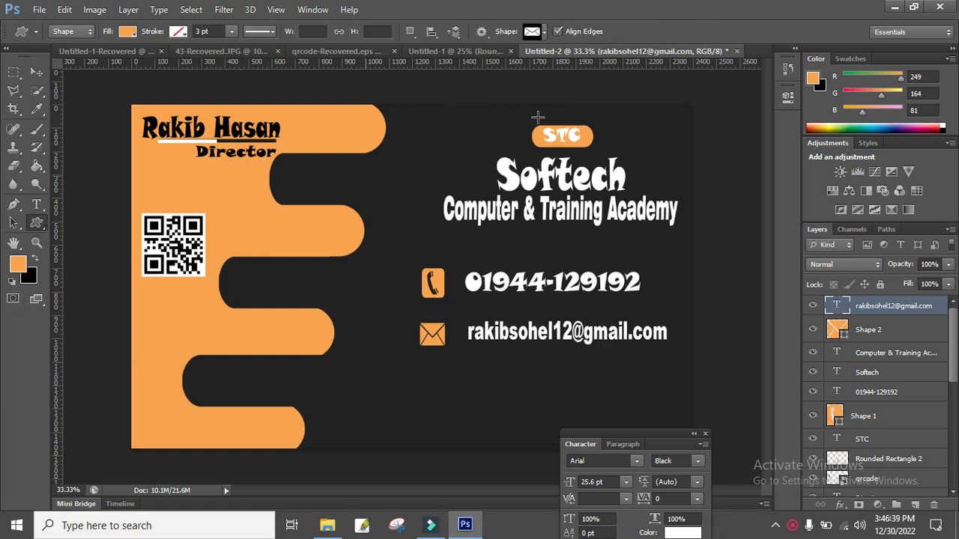
pyautogui.click(546, 32)
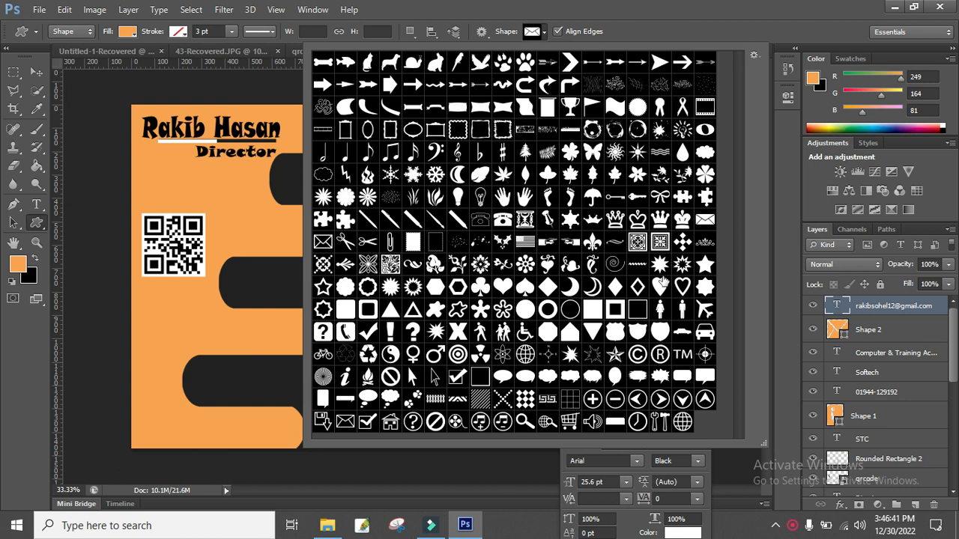
pyautogui.doubleClick(683, 155)
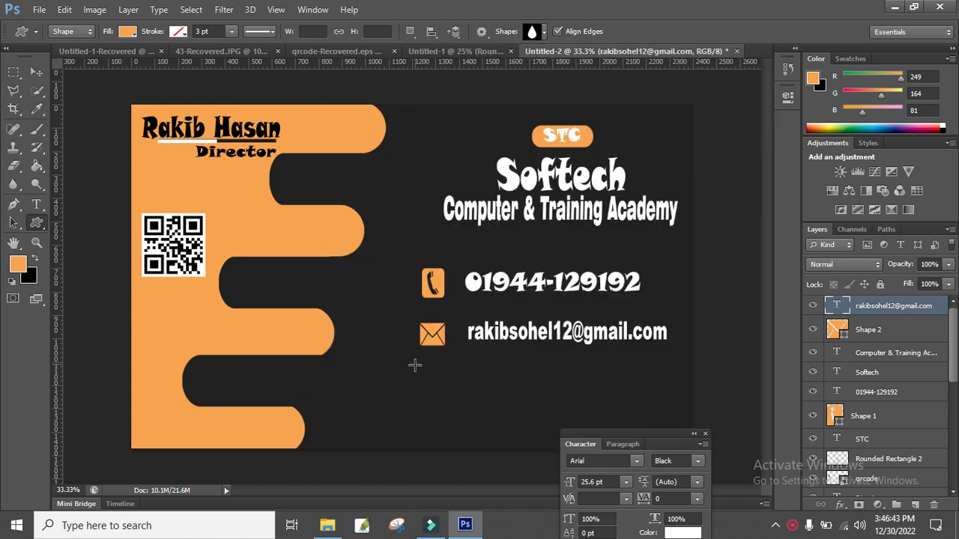
pyautogui.moveTo(419, 370); pyautogui.dragTo(447, 400)
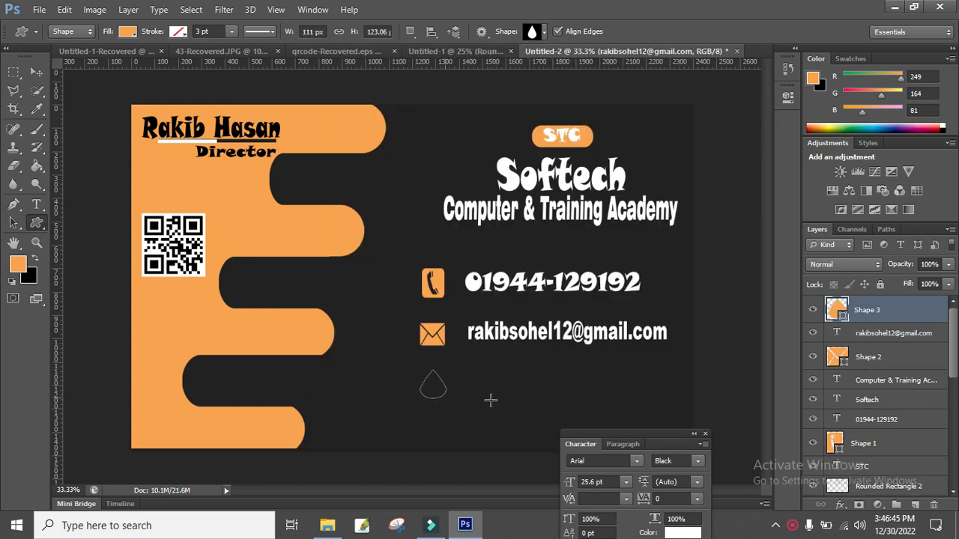
# Rasterize the drop layer and flip it upside down into a pin icon.
pyautogui.rightClick(847, 314)
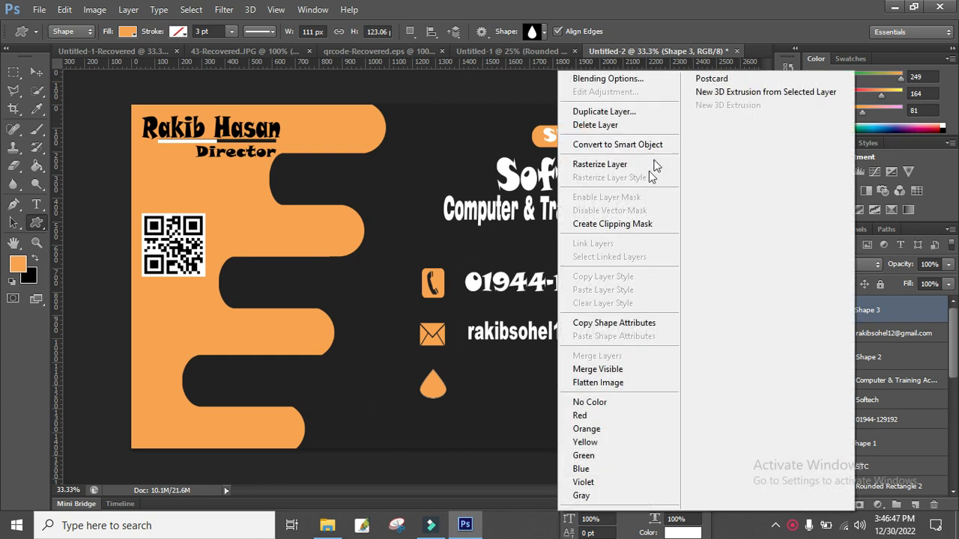
pyautogui.click(653, 161)
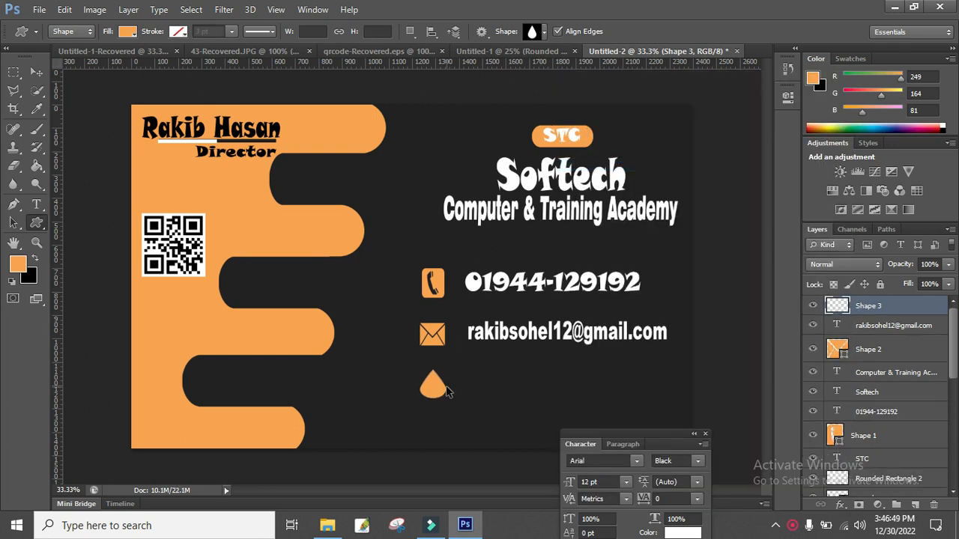
pyautogui.hotkey('ctrl', 't')
pyautogui.moveTo(443, 364); pyautogui.dragTo(420, 401)
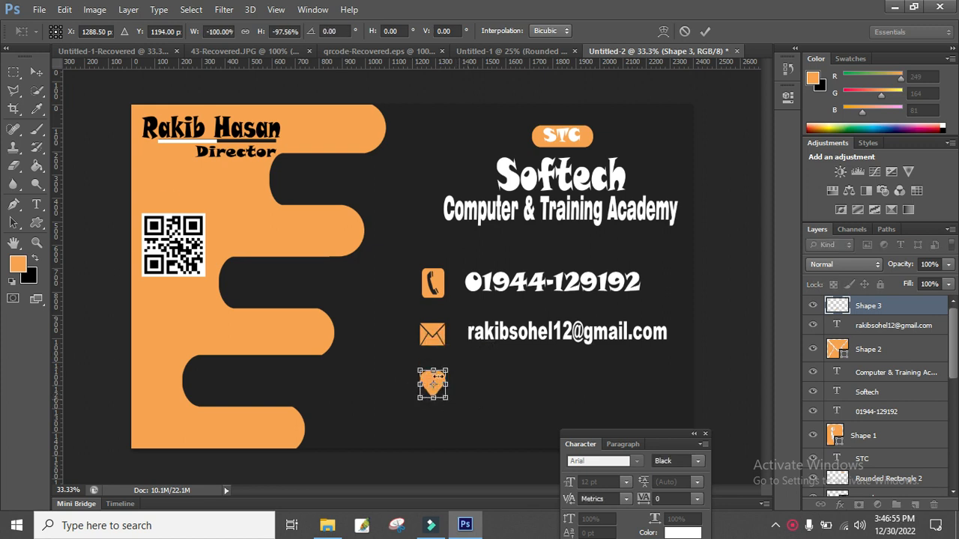
pyautogui.click(36, 72)
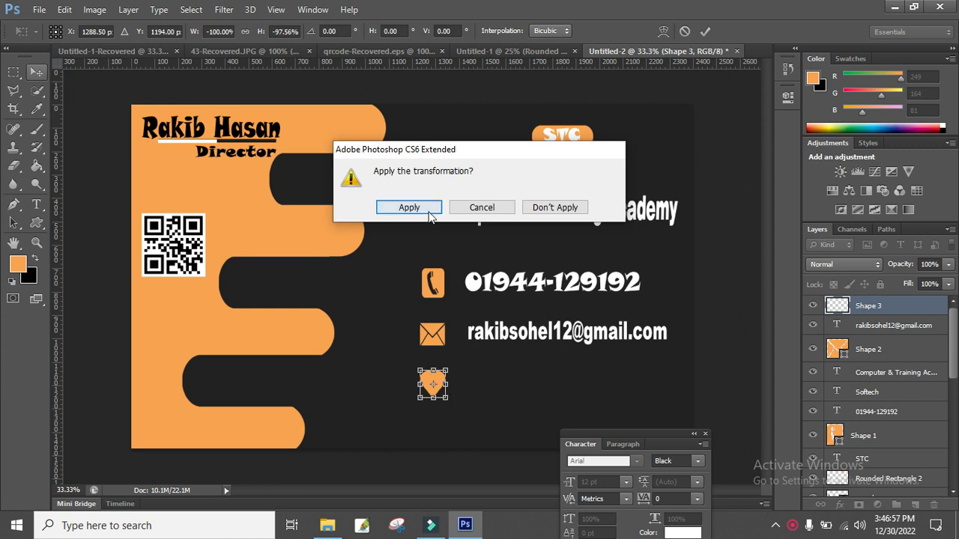
pyautogui.click(409, 209)
pyautogui.click(36, 204)
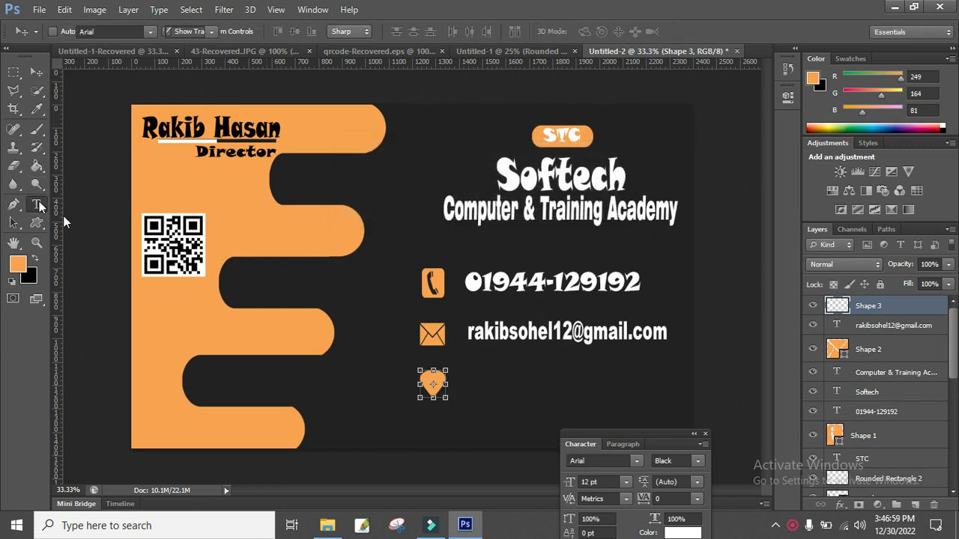
# Type the postal address beside the pin icon, level it with the pin and commit it.
pyautogui.click(457, 377)
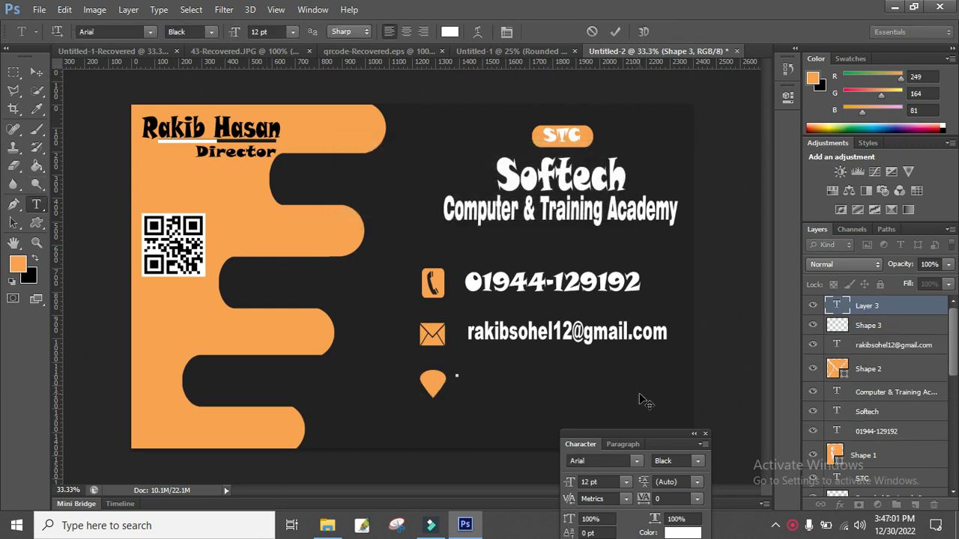
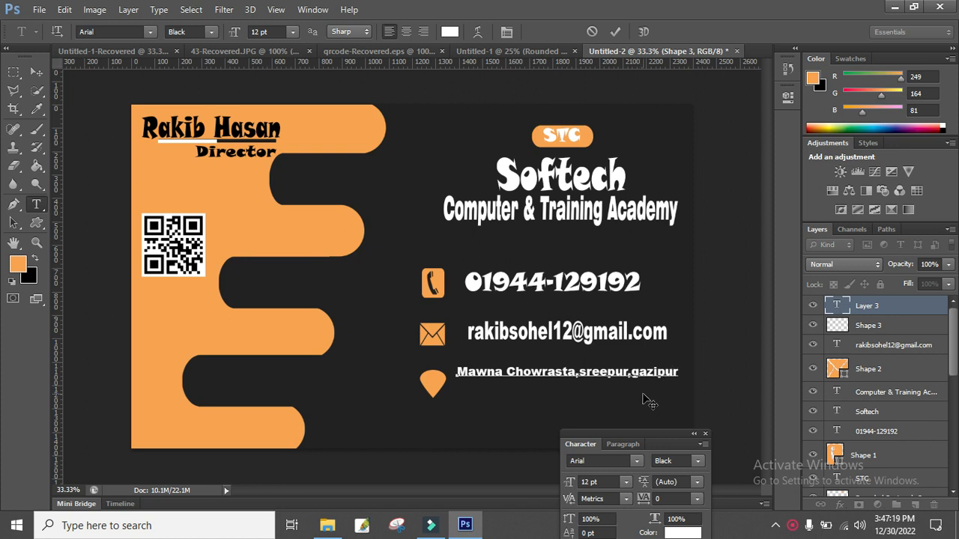
pyautogui.write('.')
pyautogui.moveTo(676, 398); pyautogui.dragTo(674, 407)
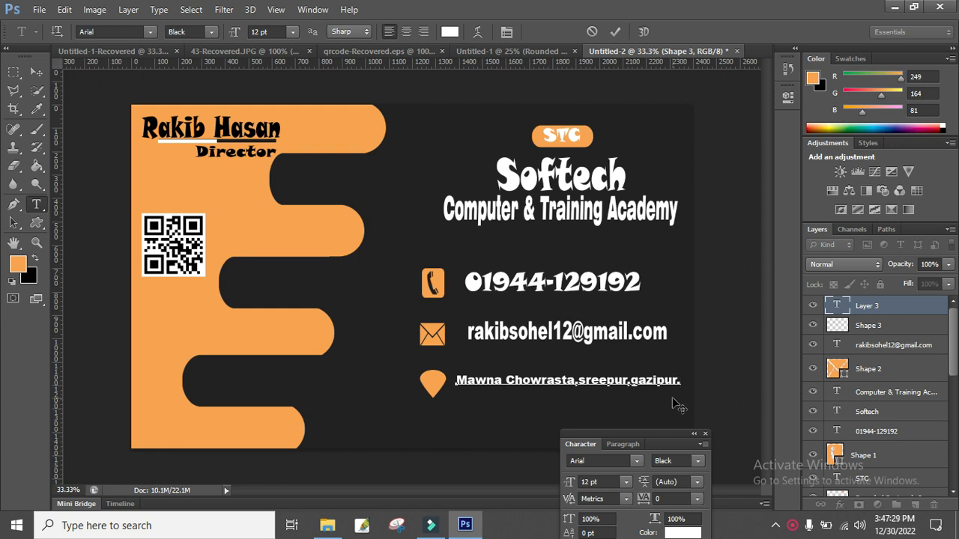
pyautogui.rightClick(567, 336)
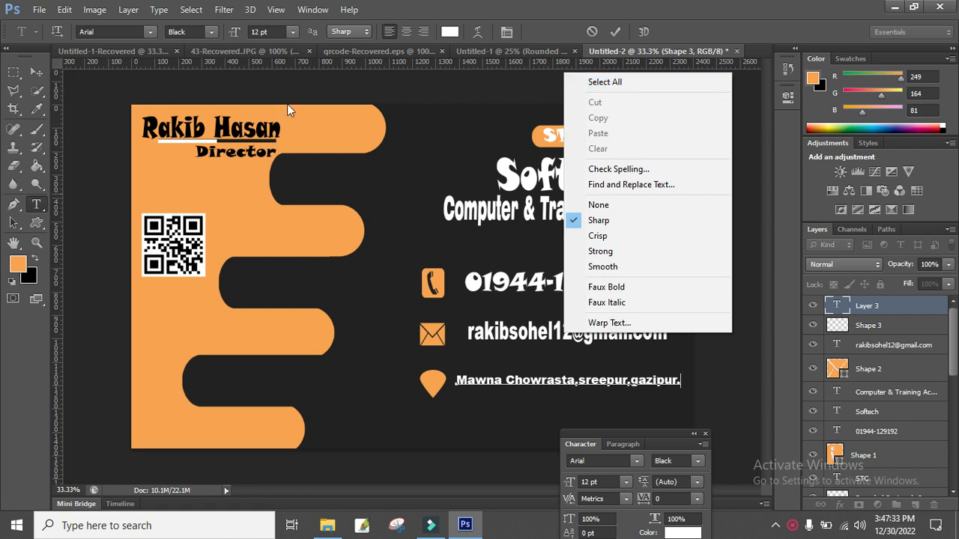
pyautogui.click(612, 34)
pyautogui.click(615, 31)
pyautogui.rightClick(569, 330)
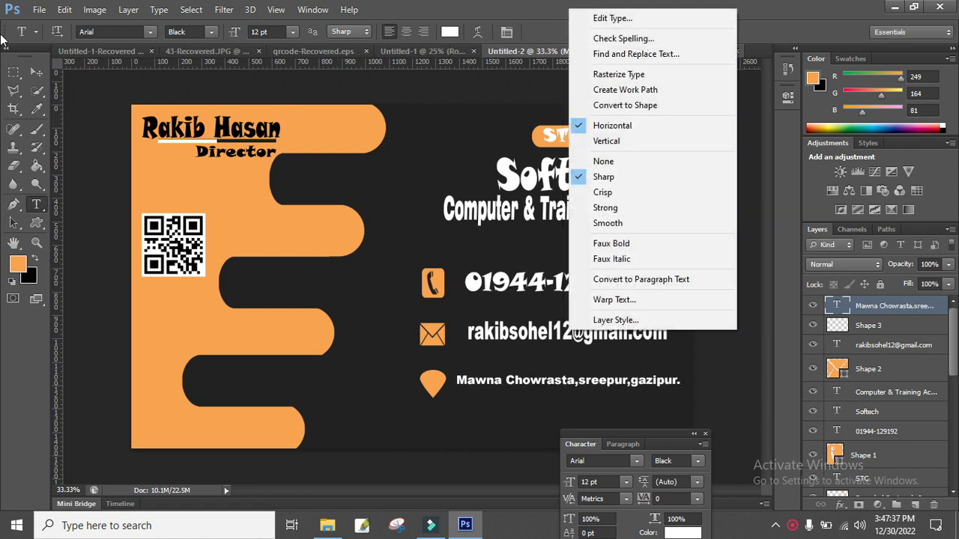
pyautogui.click(37, 70)
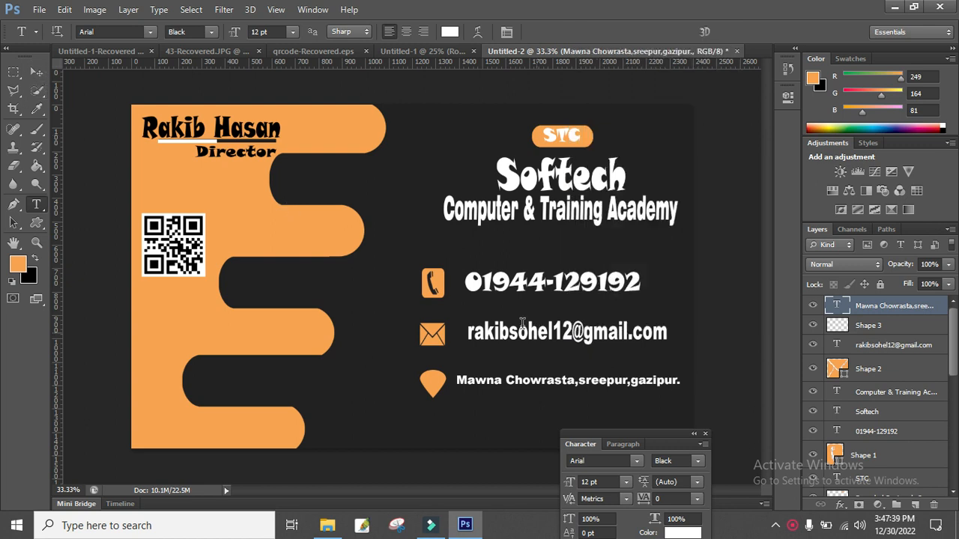
pyautogui.click(41, 69)
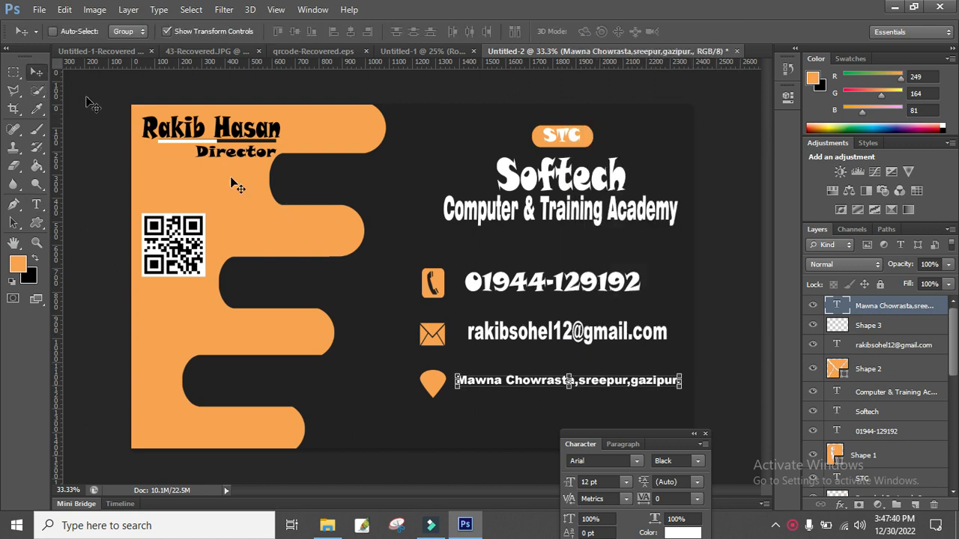
# Shrink the e-mail text to about 82% and move it just above the address line.
pyautogui.rightClick(533, 334)
pyautogui.click(570, 342)
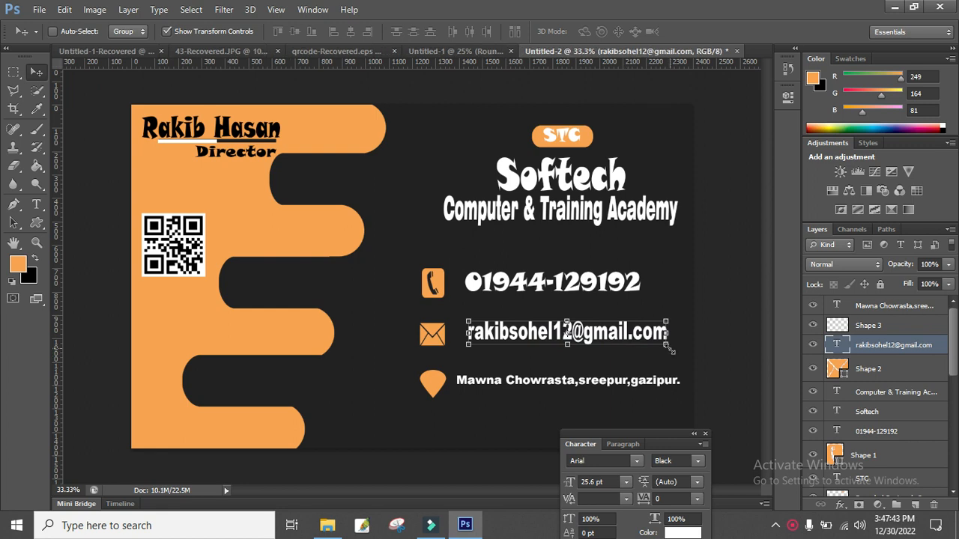
pyautogui.moveTo(670, 348); pyautogui.dragTo(652, 344)
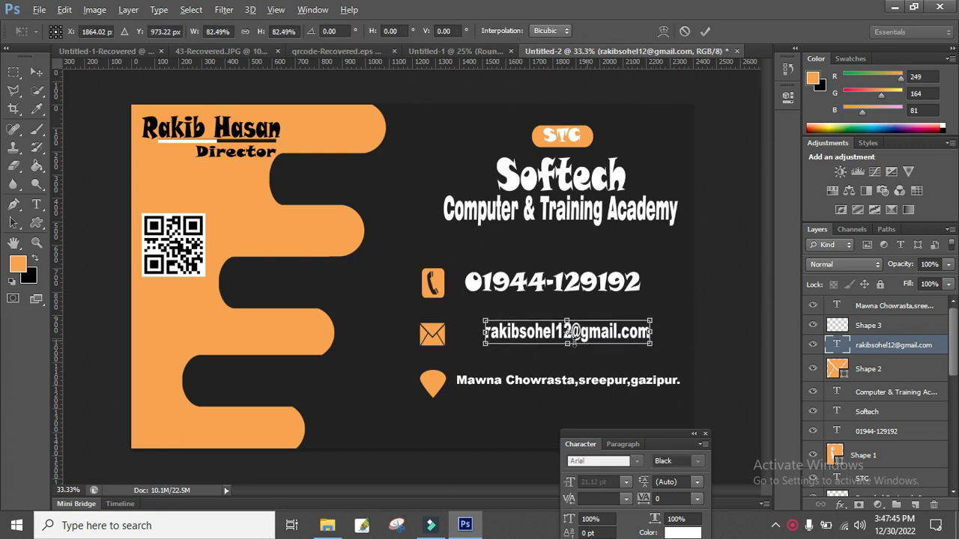
pyautogui.moveTo(571, 344); pyautogui.dragTo(571, 364)
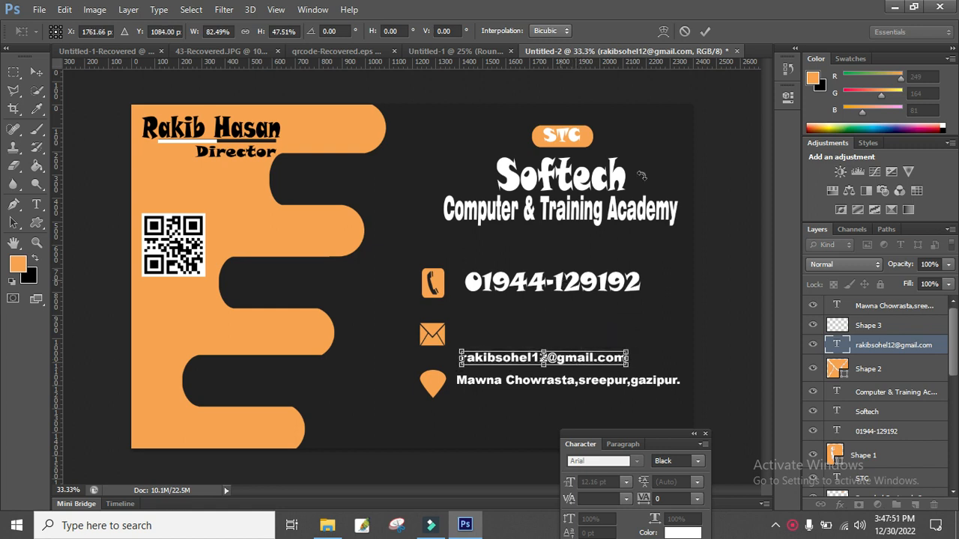
pyautogui.click(705, 30)
# Shrink the phone number to about 73% width, move it down, and nudge the e-mail left.
pyautogui.rightClick(562, 292)
pyautogui.click(600, 291)
pyautogui.hotkey('ctrl', 't')
pyautogui.moveTo(640, 290); pyautogui.dragTo(560, 330)
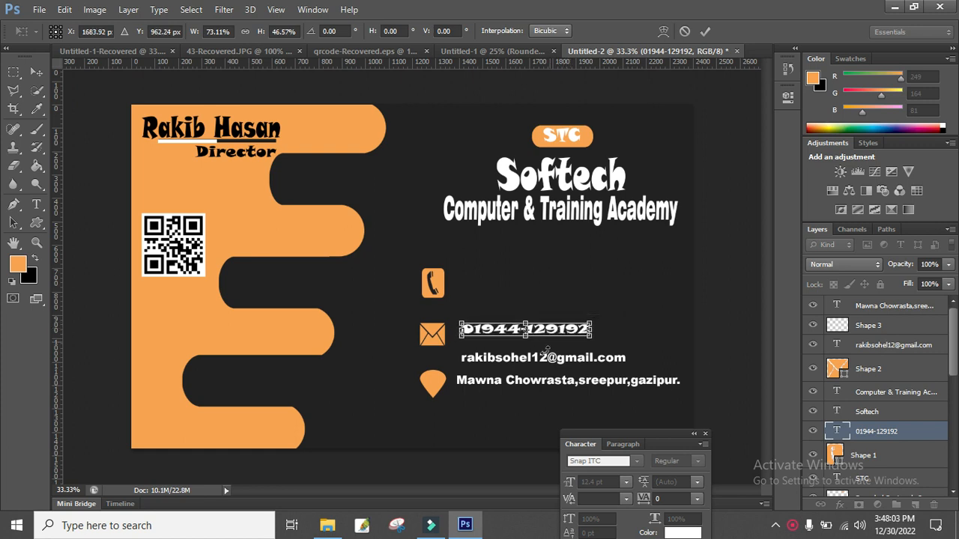
pyautogui.press('Return')
pyautogui.rightClick(540, 357)
pyautogui.click(611, 368)
pyautogui.moveTo(610, 377); pyautogui.dragTo(610, 377)
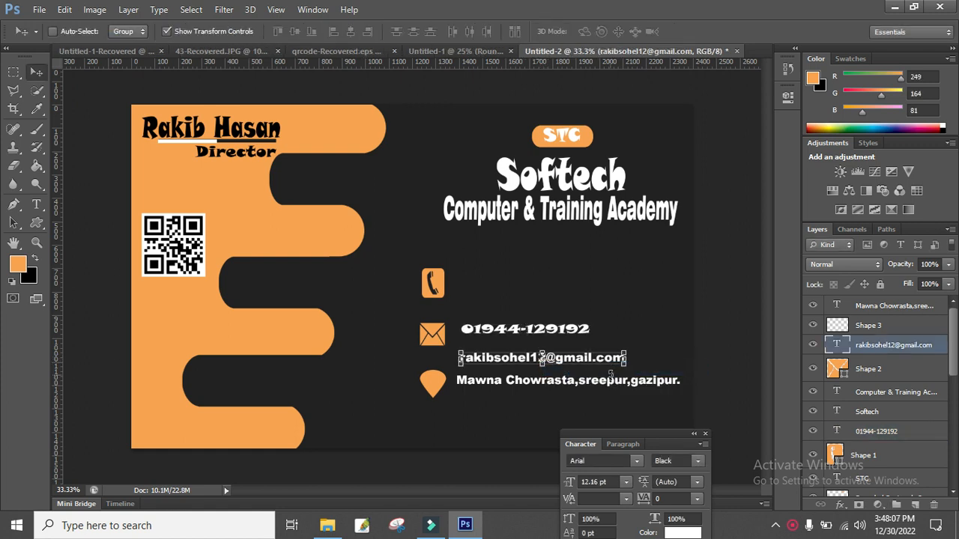
# Shrink the telephone icon (Shape 1) to about half size.
pyautogui.click(15, 74)
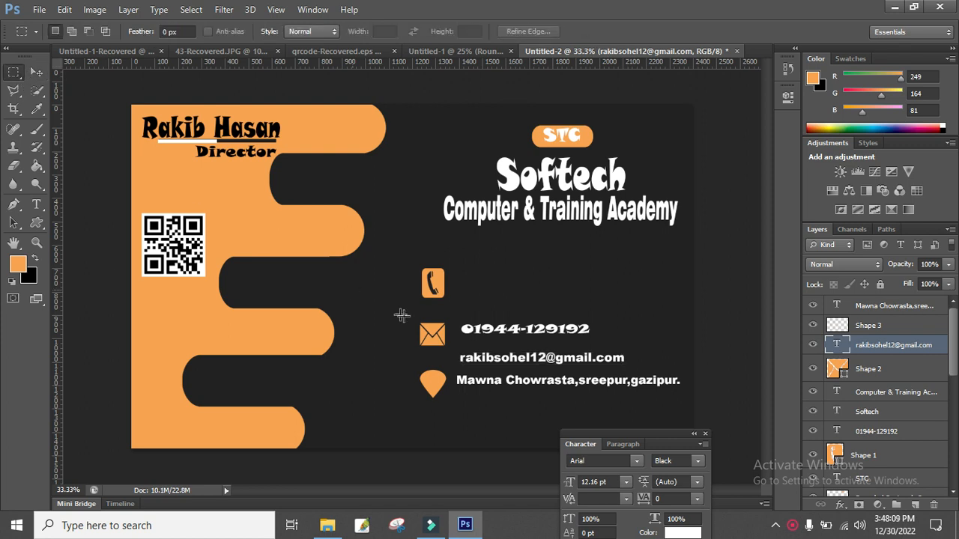
pyautogui.click(36, 72)
pyautogui.rightClick(433, 282)
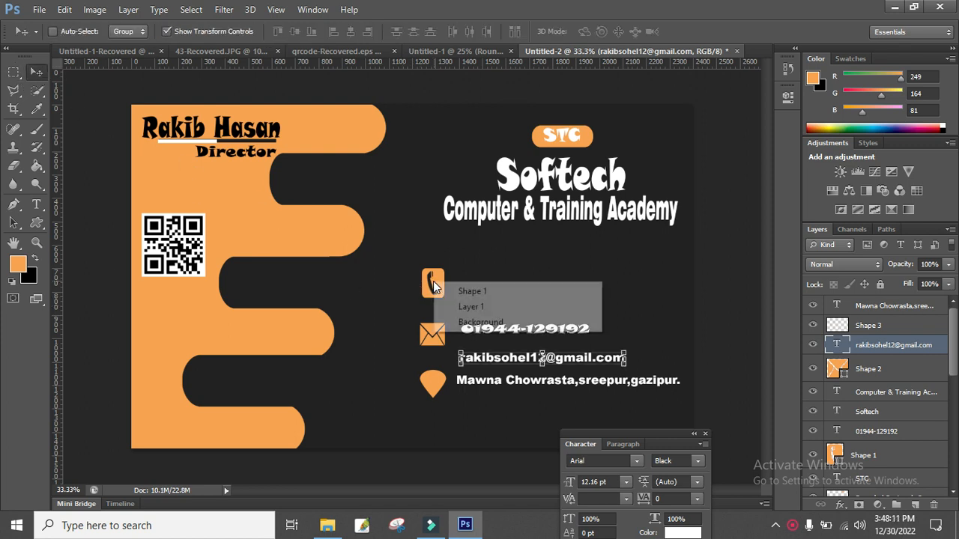
pyautogui.click(472, 292)
pyautogui.moveTo(447, 299)
pyautogui.mouseDown()
pyautogui.moveTo(449, 289)
pyautogui.moveTo(441, 292)
pyautogui.mouseUp()
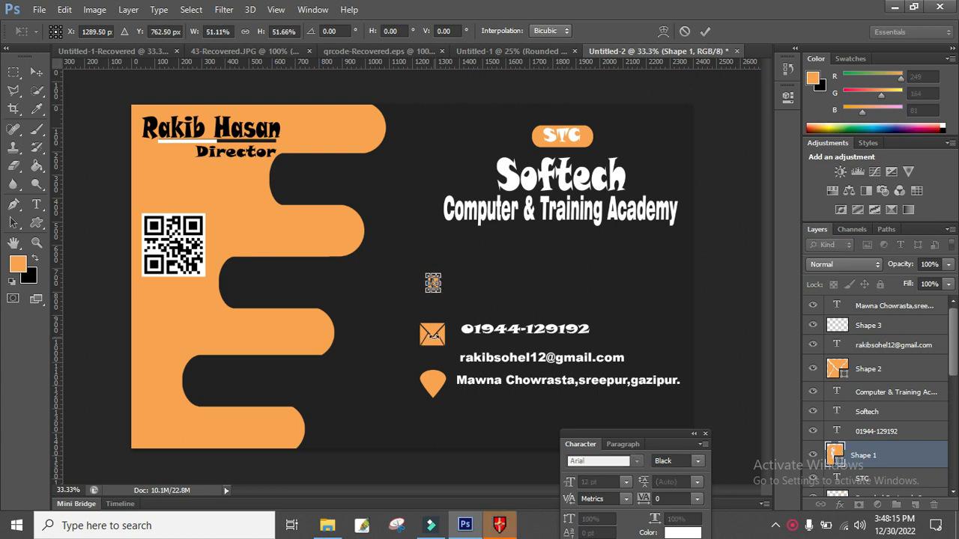
pyautogui.press('Return')
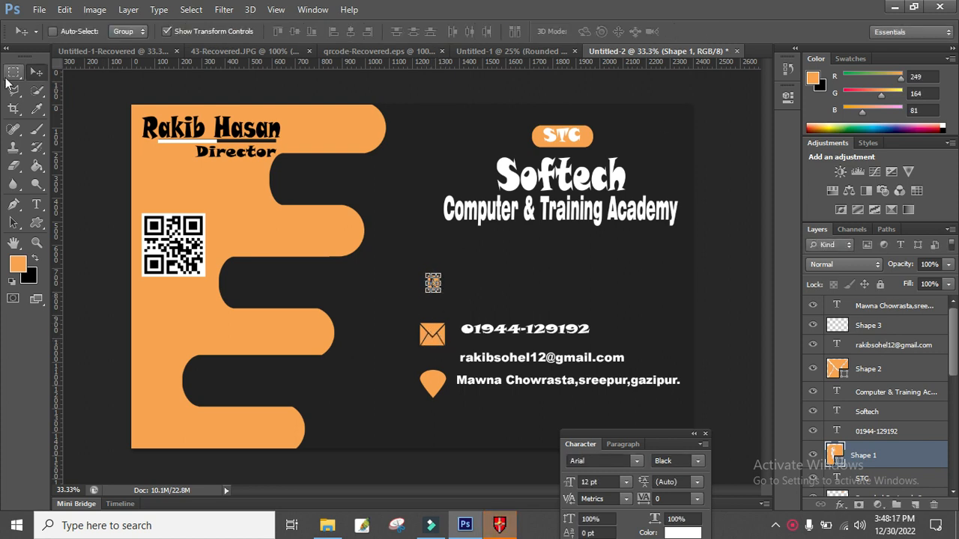
# Shrink the envelope icon (Shape 2) to about 58%.
pyautogui.rightClick(432, 334)
pyautogui.click(454, 343)
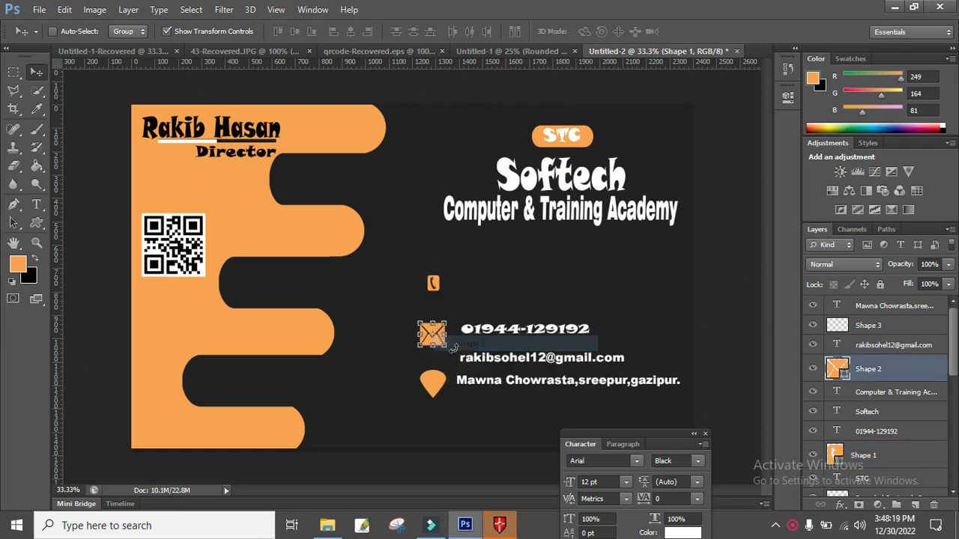
pyautogui.hotkey('ctrl', 't')
pyautogui.moveTo(448, 347); pyautogui.dragTo(444, 346)
pyautogui.press('Return')
# Shrink the pin icon (Shape 3) to about 60% and nudge it up beside the address.
pyautogui.rightClick(434, 377)
pyautogui.click(453, 382)
pyautogui.moveTo(446, 398); pyautogui.dragTo(439, 391)
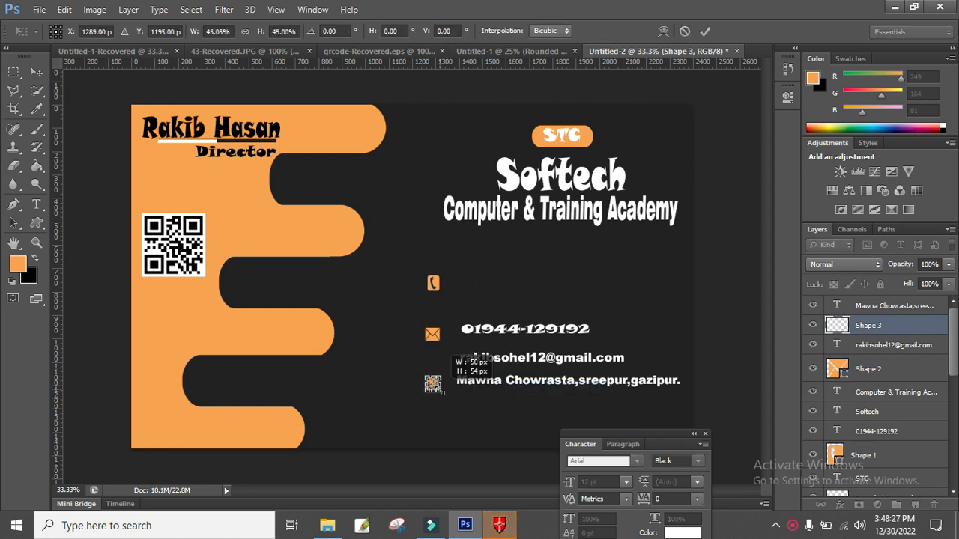
pyautogui.press('Return')
pyautogui.press('Up')
pyautogui.press('Up')
pyautogui.press('Up')
pyautogui.press('Up')
pyautogui.press('Up')
pyautogui.press('Up')
pyautogui.press('Up')
pyautogui.press('Up')
pyautogui.press('Up')
pyautogui.press('Up')
pyautogui.press('Up')
pyautogui.press('Up')
pyautogui.press('Up')
pyautogui.press('Up')
pyautogui.press('Up')
pyautogui.press('Up')
pyautogui.press('Up')
pyautogui.press('Up')
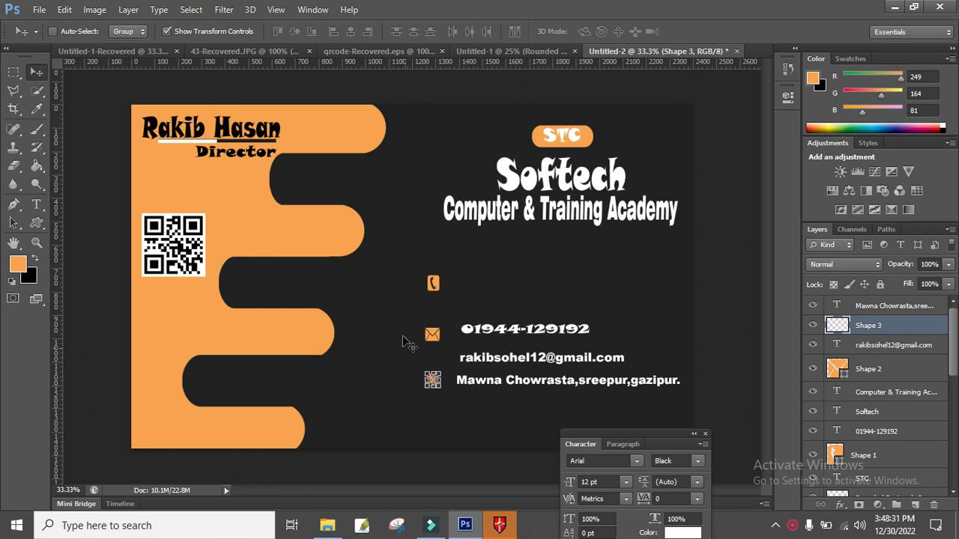
# Nudge the envelope and telephone icons down beside the e-mail and phone lines.
pyautogui.rightClick(433, 335)
pyautogui.click(450, 338)
pyautogui.press('Down')
pyautogui.press('Down')
pyautogui.press('Down')
pyautogui.press('Down')
pyautogui.press('Down')
pyautogui.press('Down')
pyautogui.press('Down')
pyautogui.press('Down')
pyautogui.press('Down')
pyautogui.press('Down')
pyautogui.press('Down')
pyautogui.press('Down')
pyautogui.press('Down')
pyautogui.press('Down')
pyautogui.press('Down')
pyautogui.press('Down')
pyautogui.press('Down')
pyautogui.press('Down')
pyautogui.press('Down')
pyautogui.press('Down')
pyautogui.press('Down')
pyautogui.press('Down')
pyautogui.press('Down')
pyautogui.press('Down')
pyautogui.press('Down')
pyautogui.press('Down')
pyautogui.press('Down')
pyautogui.press('Down')
pyautogui.press('Down')
pyautogui.press('Down')
pyautogui.press('Down')
pyautogui.press('Down')
pyautogui.press('Down')
pyautogui.press('Down')
pyautogui.press('Down')
pyautogui.press('Down')
pyautogui.press('Down')
pyautogui.press('Down')
pyautogui.press('Down')
pyautogui.press('Down')
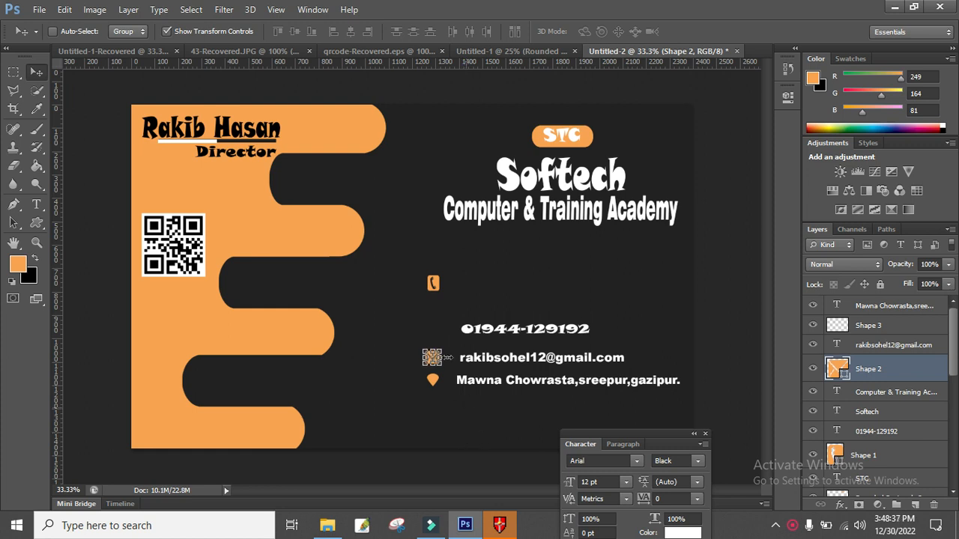
pyautogui.rightClick(433, 282)
pyautogui.click(454, 283)
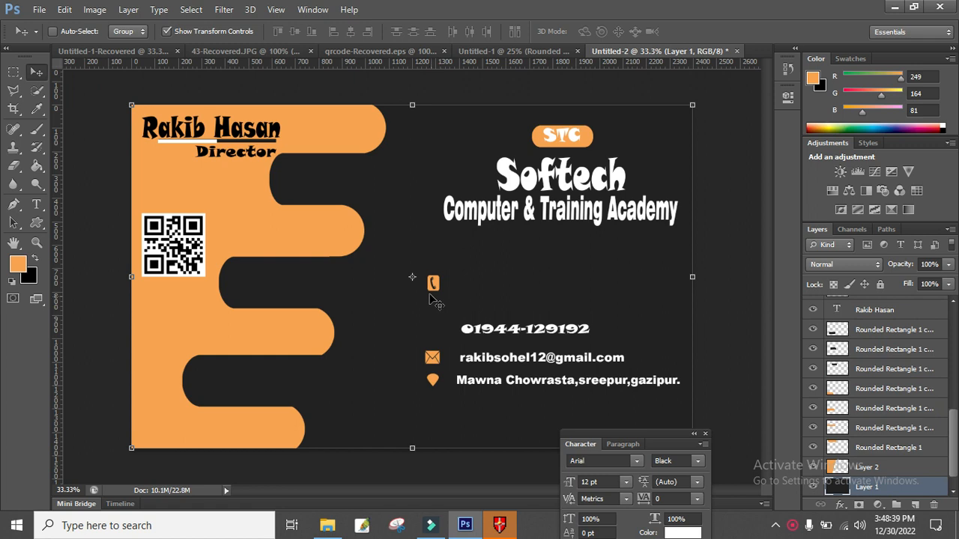
pyautogui.rightClick(434, 286)
pyautogui.click(452, 293)
pyautogui.press('Down')
pyautogui.press('Down')
pyautogui.press('Down')
pyautogui.press('Down')
pyautogui.press('Down')
pyautogui.press('Down')
pyautogui.press('Down')
pyautogui.press('Down')
pyautogui.press('Down')
pyautogui.press('Down')
pyautogui.press('Down')
pyautogui.press('Down')
pyautogui.press('Down')
pyautogui.press('Down')
pyautogui.press('Down')
pyautogui.press('Down')
pyautogui.press('Down')
pyautogui.press('Down')
pyautogui.press('Down')
pyautogui.press('Down')
pyautogui.press('Down')
pyautogui.press('Down')
pyautogui.press('Down')
pyautogui.press('Down')
pyautogui.press('Down')
pyautogui.press('Down')
pyautogui.press('Down')
pyautogui.press('Down')
pyautogui.press('Down')
pyautogui.press('Down')
pyautogui.press('Down')
pyautogui.press('Down')
pyautogui.press('Down')
pyautogui.press('Down')
pyautogui.press('Down')
pyautogui.press('Down')
pyautogui.press('Down')
pyautogui.press('Down')
pyautogui.press('Down')
pyautogui.press('Down')
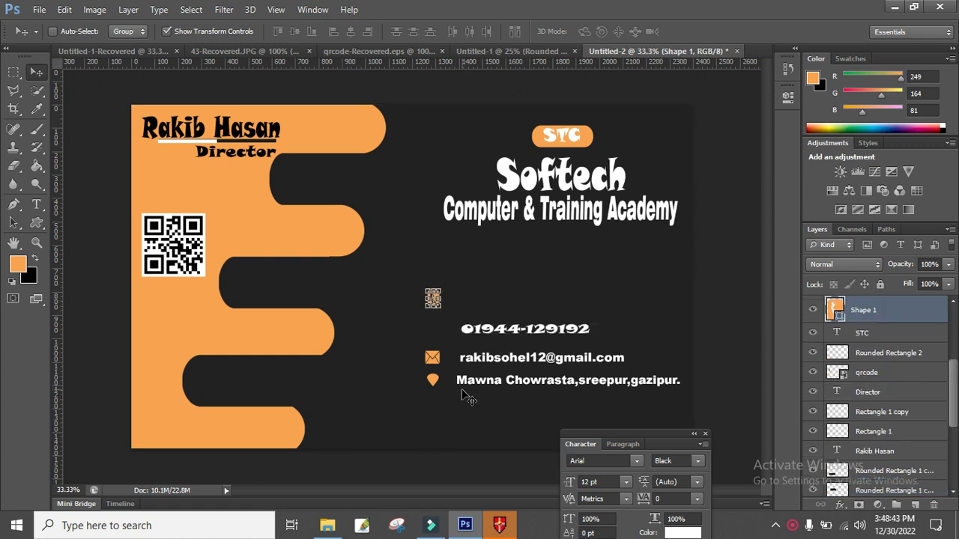
pyautogui.press('Down')
pyautogui.press('Down')
pyautogui.press('Down')
pyautogui.press('Down')
pyautogui.press('Down')
pyautogui.press('Down')
pyautogui.press('Down')
pyautogui.press('Down')
pyautogui.press('Down')
pyautogui.press('Down')
pyautogui.press('Down')
pyautogui.press('Down')
pyautogui.press('Down')
pyautogui.press('Down')
pyautogui.press('Down')
pyautogui.press('Down')
pyautogui.press('Down')
pyautogui.press('Down')
pyautogui.press('Down')
pyautogui.press('Down')
pyautogui.press('Down')
pyautogui.press('Down')
pyautogui.press('Down')
pyautogui.press('Down')
pyautogui.press('Down')
pyautogui.press('Down')
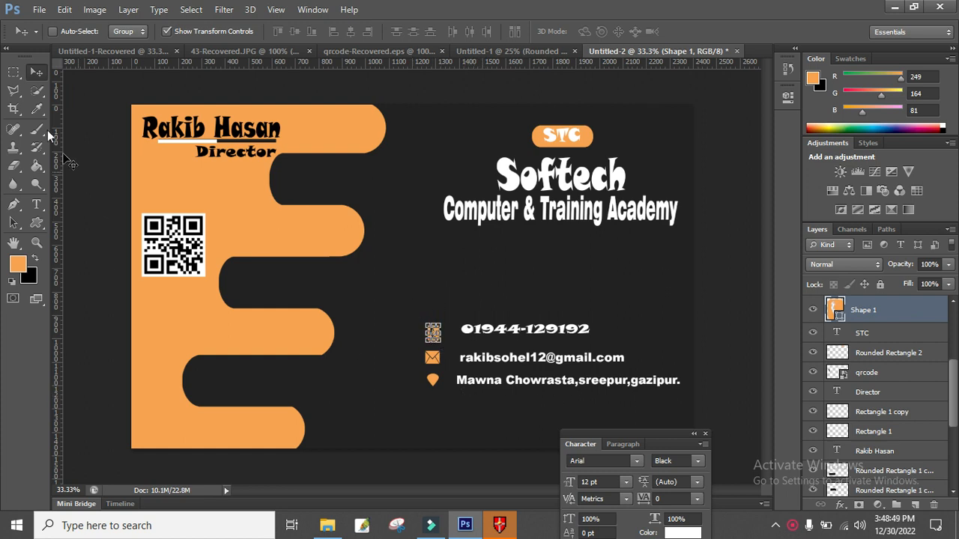
pyautogui.click(13, 72)
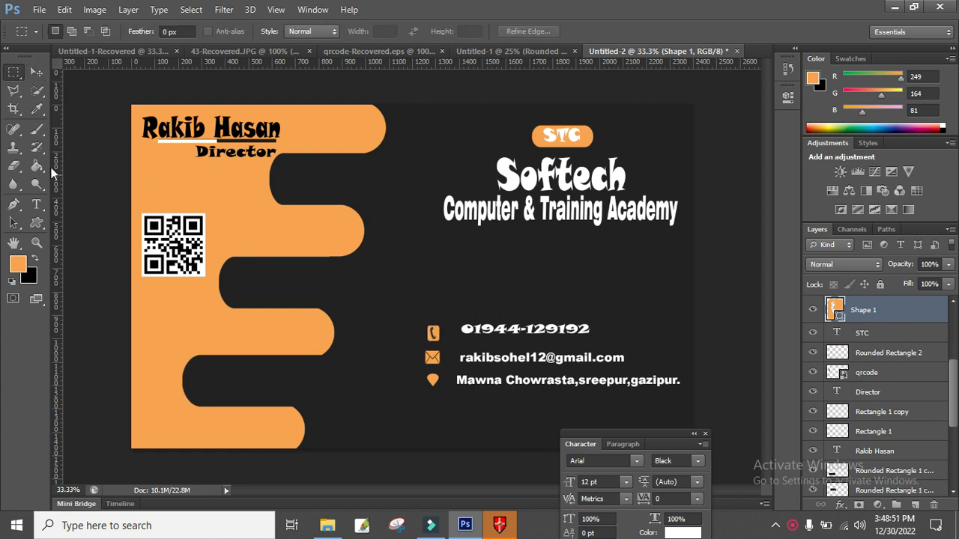
# Draw a thin orange vertical divider bar between the contact icons and their text.
pyautogui.moveTo(36, 228); pyautogui.dragTo(105, 224)
pyautogui.moveTo(454, 318); pyautogui.dragTo(450, 401)
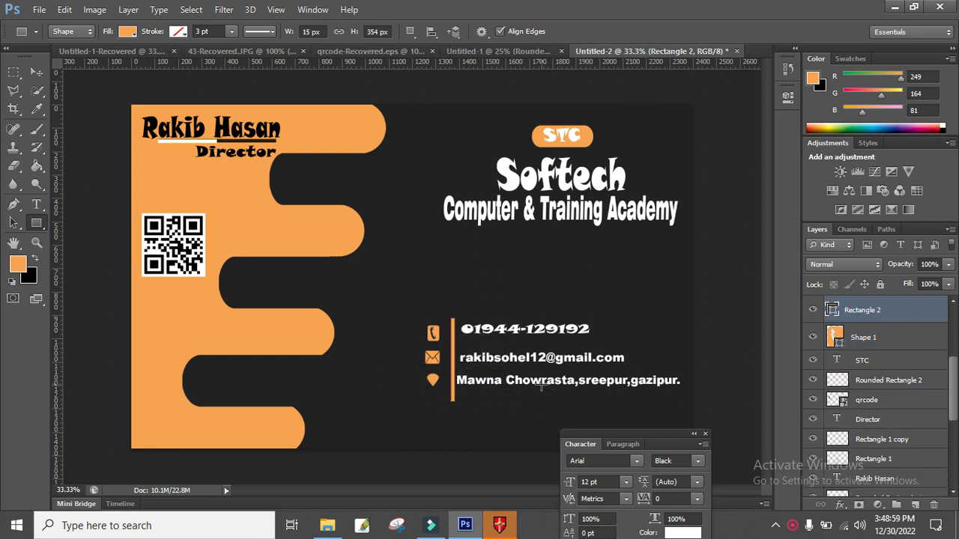
pyautogui.click(34, 73)
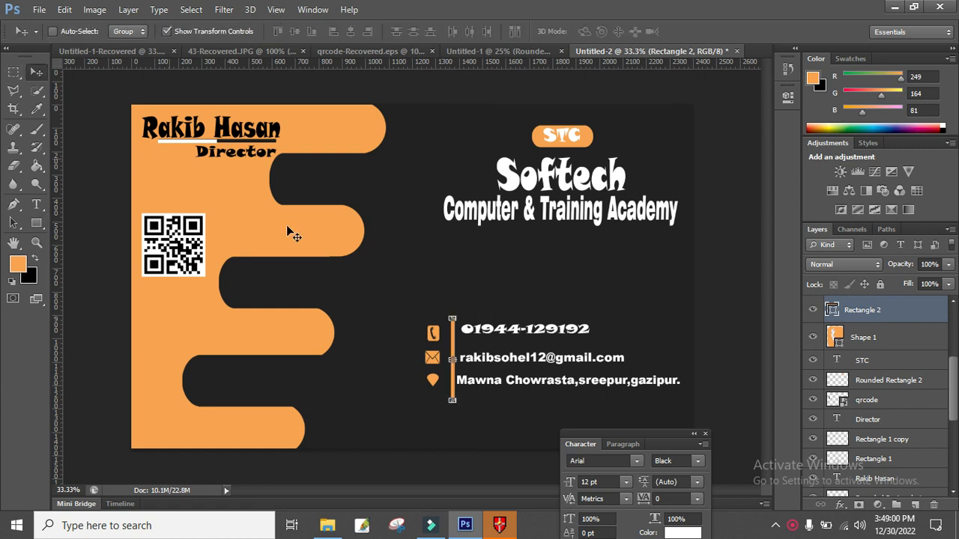
# Enlarge the pin icon (Shape 3) to about 134% and nudge it down slightly.
pyautogui.rightClick(440, 394)
pyautogui.click(449, 395)
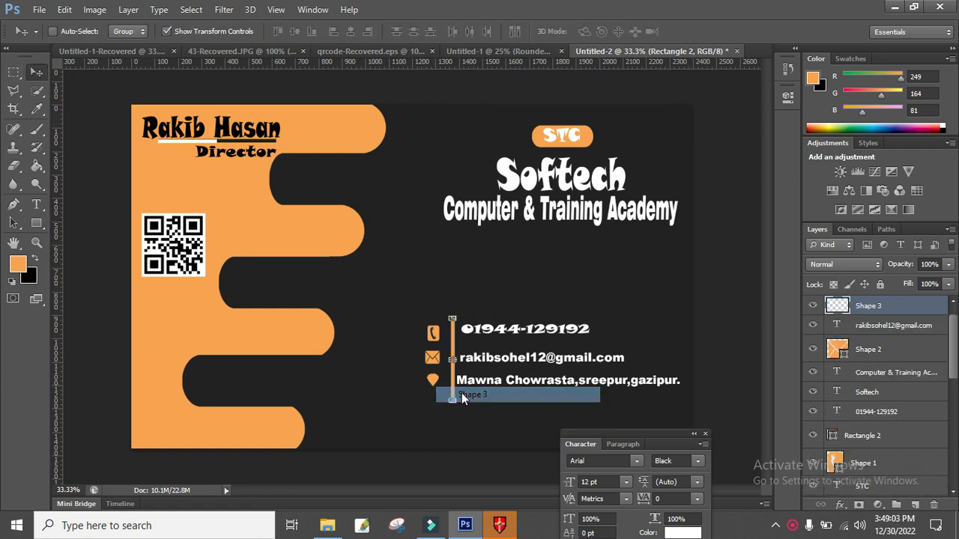
pyautogui.hotkey('ctrl', 't')
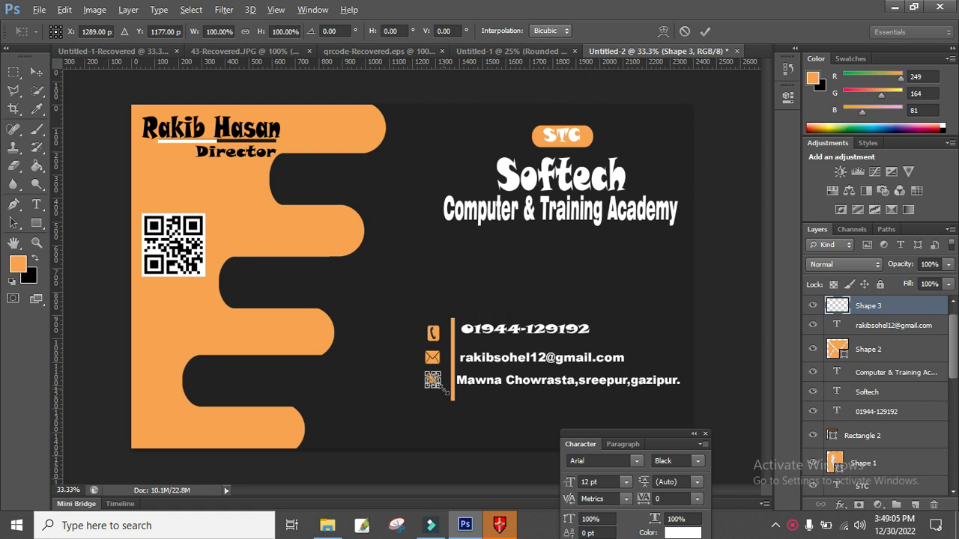
pyautogui.moveTo(448, 389)
pyautogui.mouseDown()
pyautogui.moveTo(480, 405)
pyautogui.moveTo(451, 393)
pyautogui.mouseUp()
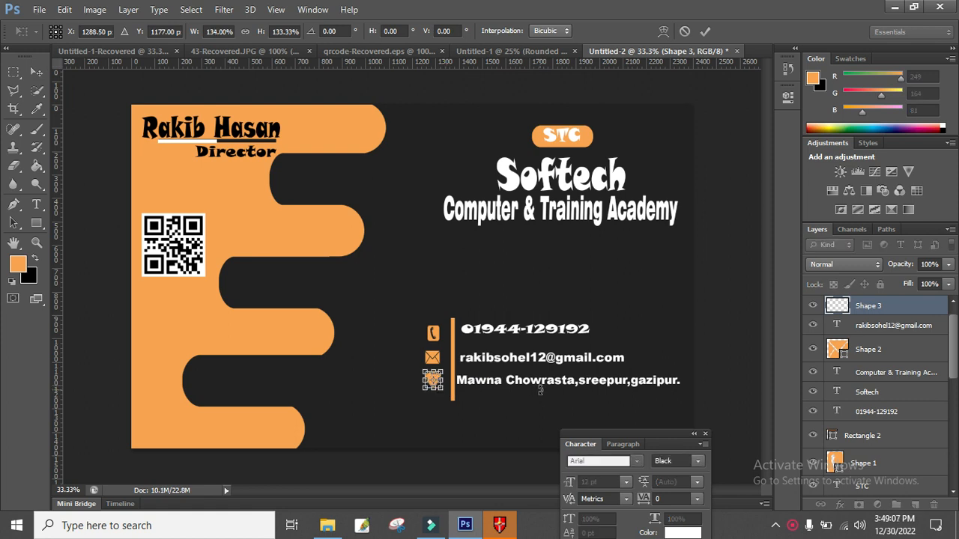
pyautogui.press('Down')
pyautogui.press('Down')
pyautogui.press('Down')
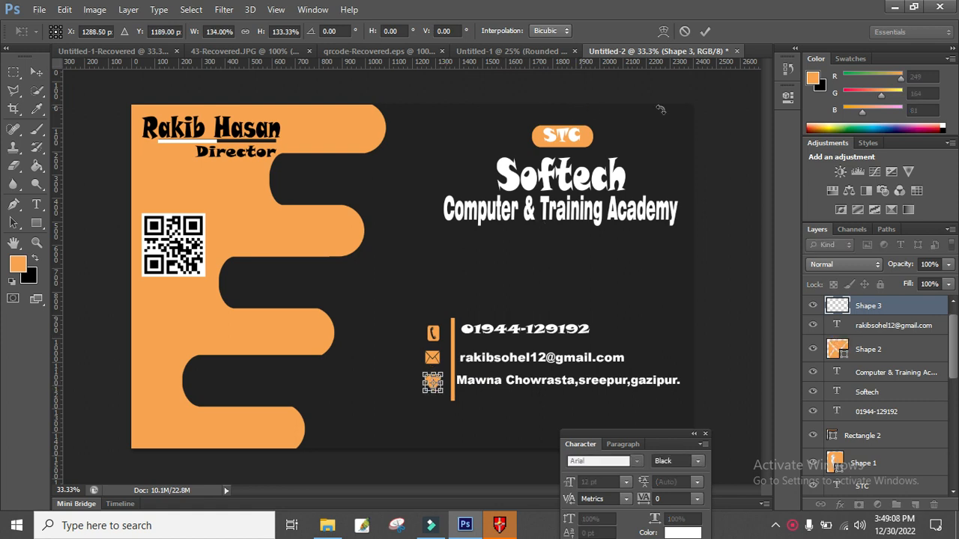
pyautogui.click(706, 33)
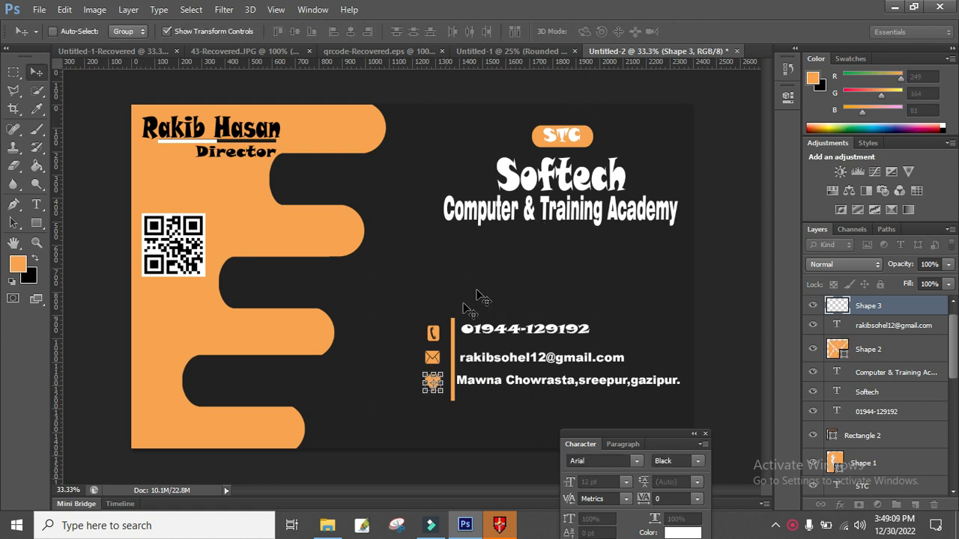
pyautogui.click(19, 75)
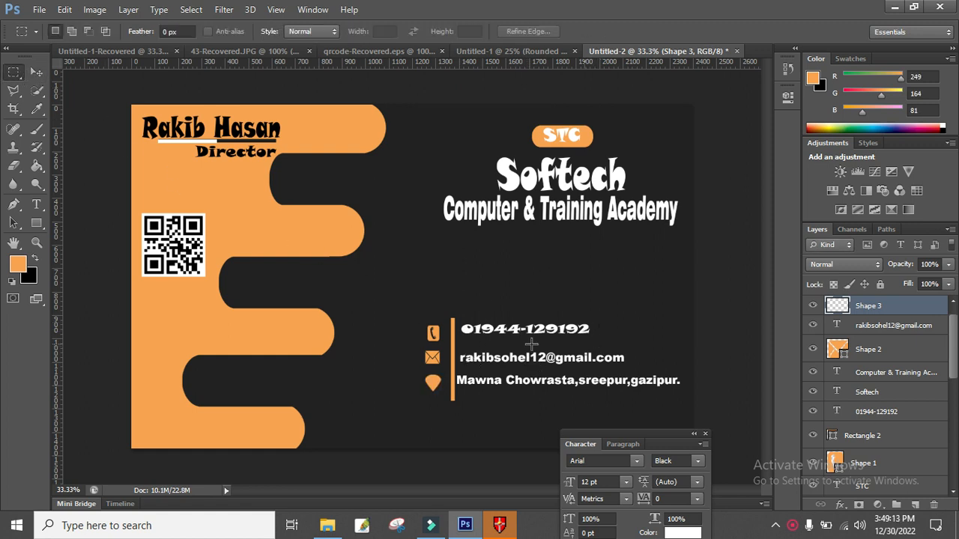
pyautogui.press('v')
# Select the divider's Rectangle 2 layer, move the Character panel aside, then select the qrcode layer.
pyautogui.rightClick(454, 356)
pyautogui.click(464, 364)
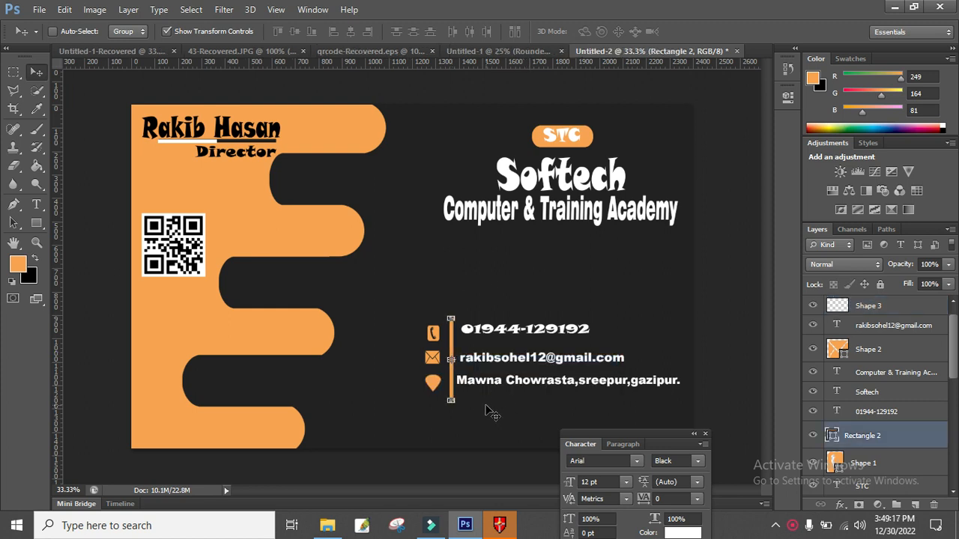
pyautogui.moveTo(596, 435); pyautogui.dragTo(637, 482)
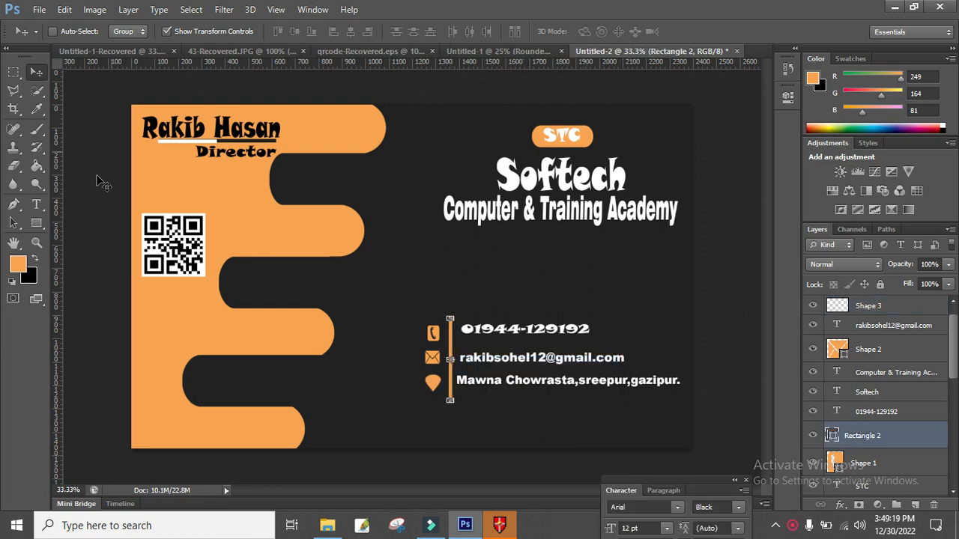
pyautogui.click(15, 73)
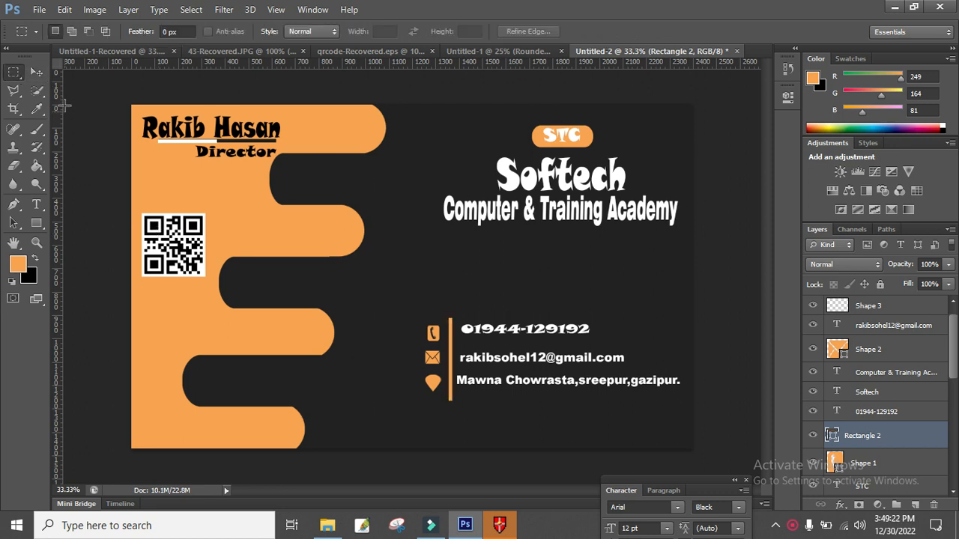
pyautogui.click(37, 70)
pyautogui.rightClick(197, 242)
pyautogui.click(223, 248)
# Reposition the QR code to the card's bottom-right corner beside the contact details and commit the placement.
pyautogui.moveTo(169, 242); pyautogui.dragTo(690, 445)
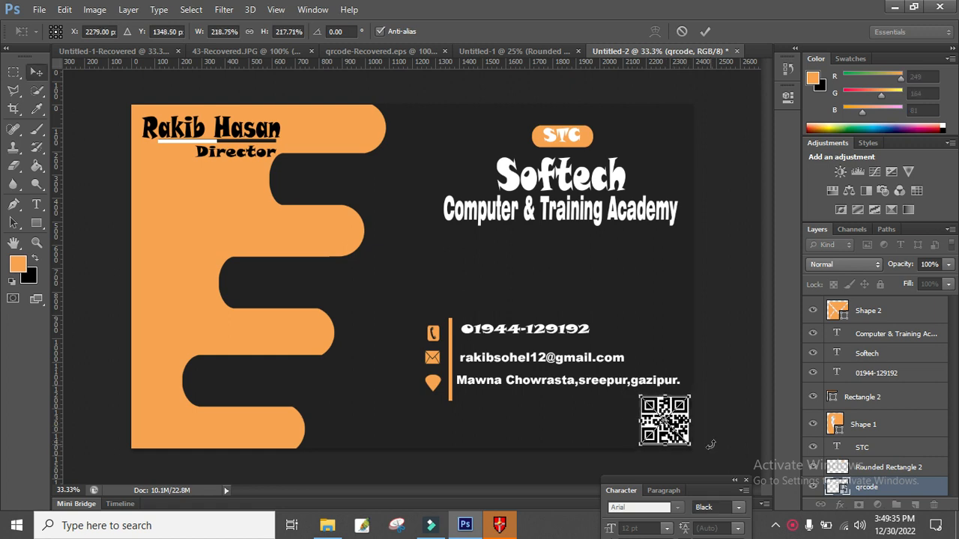
pyautogui.press('Return')
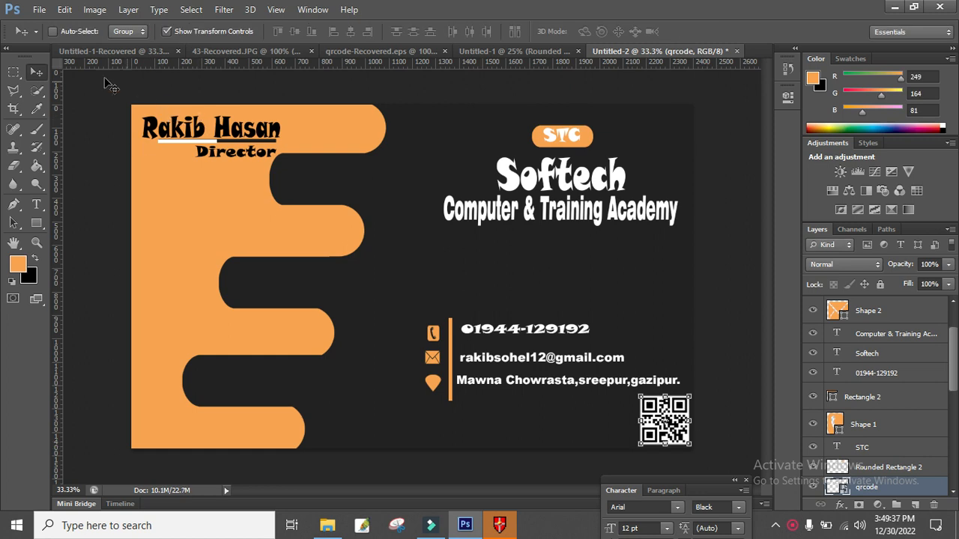
pyautogui.click(13, 72)
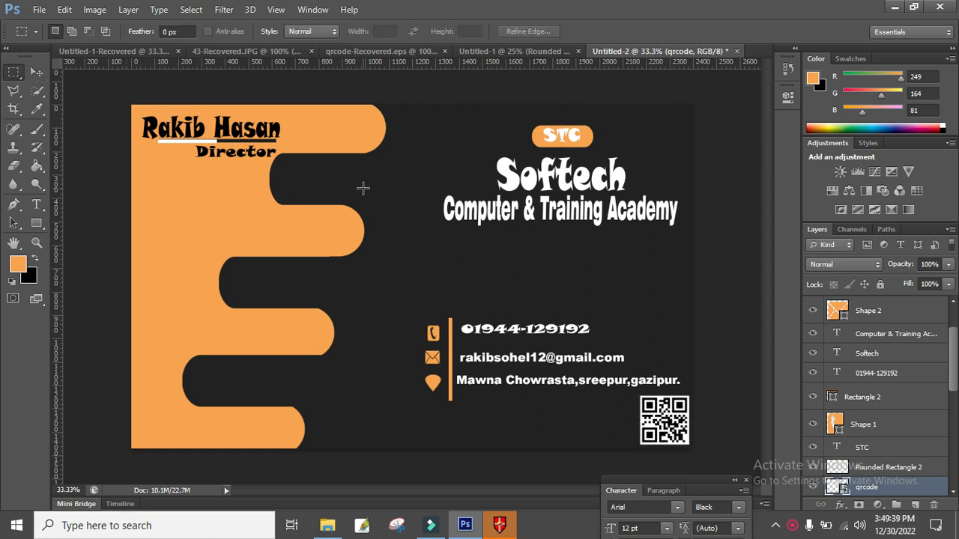